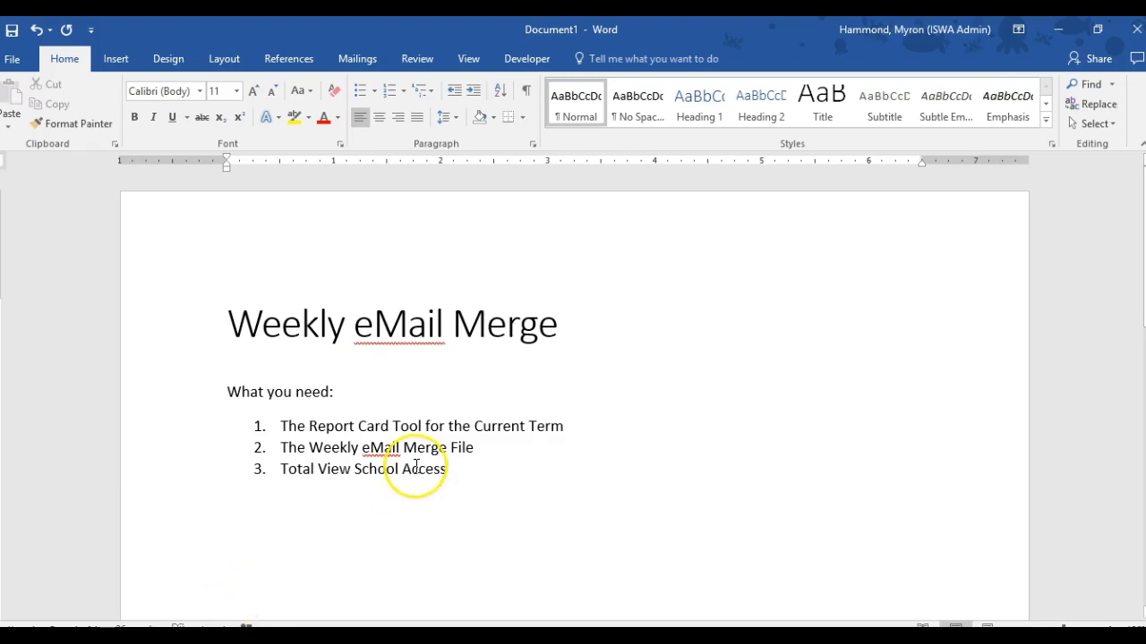
Switch to the Report Card FY18 Trimester 1 workbook in Excel and look through its Paste data here, MM Comments and Output sheets
click(416, 466)
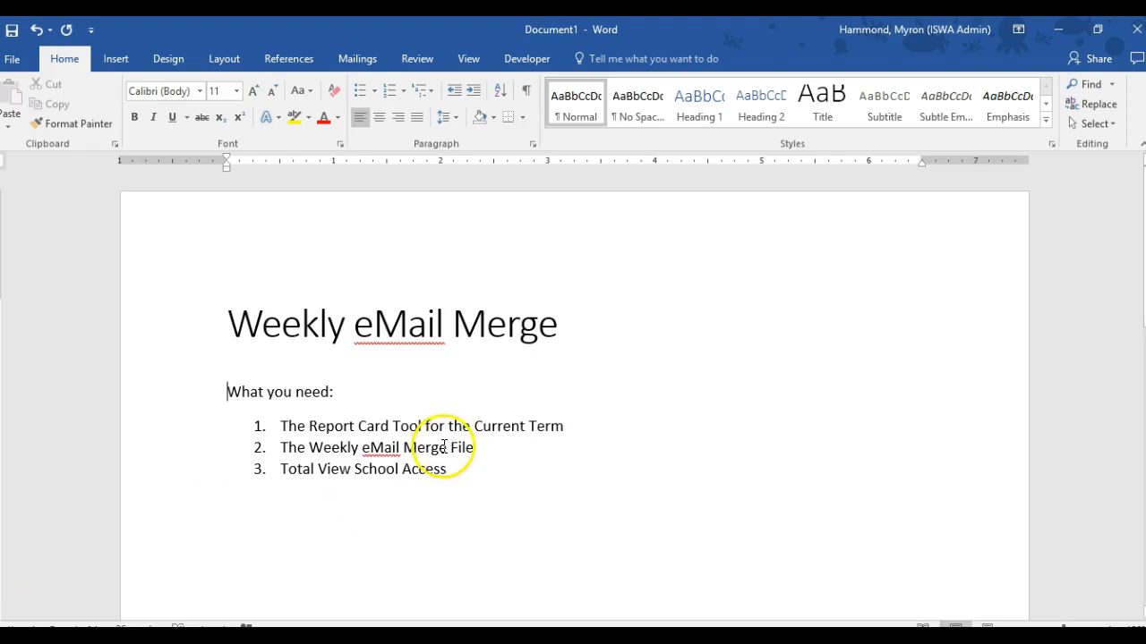
mouse_move(476, 627)
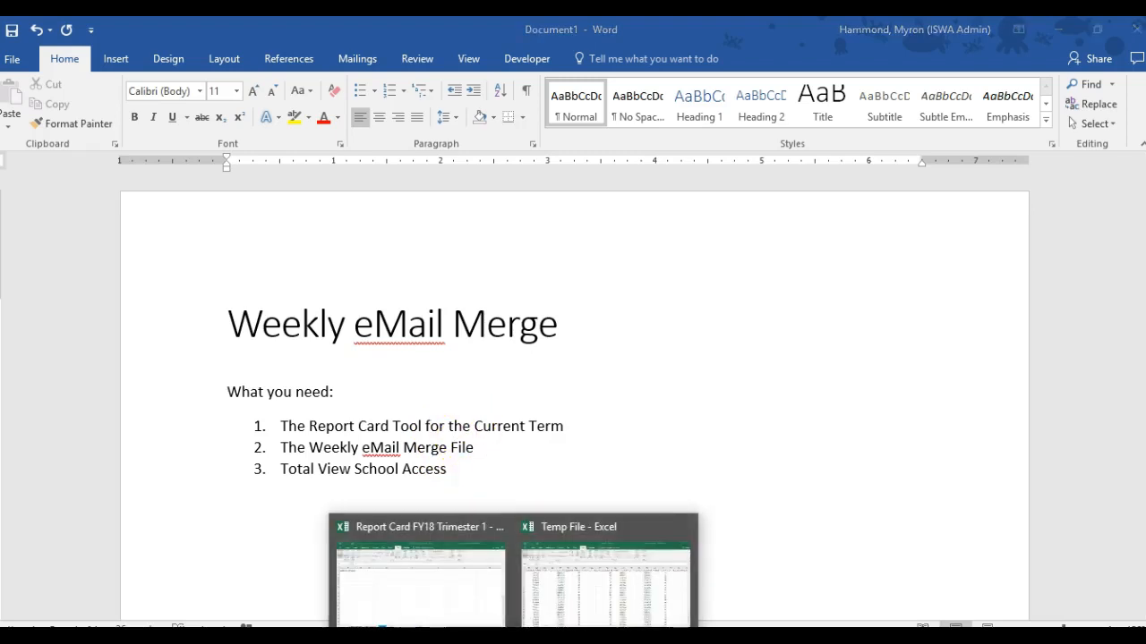
click(448, 612)
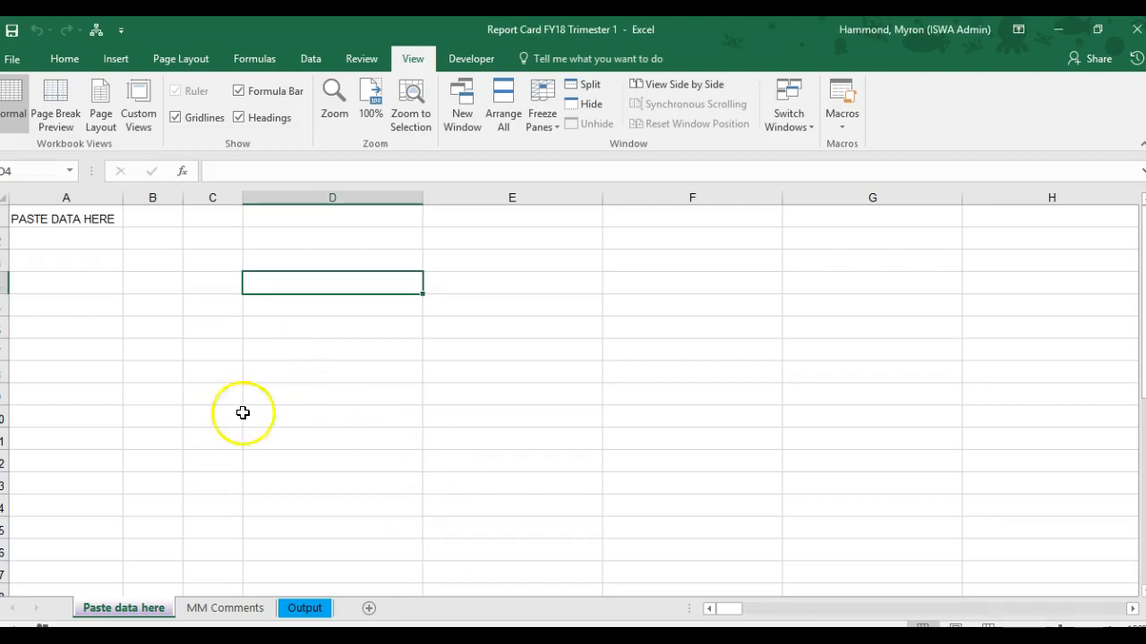
click(228, 608)
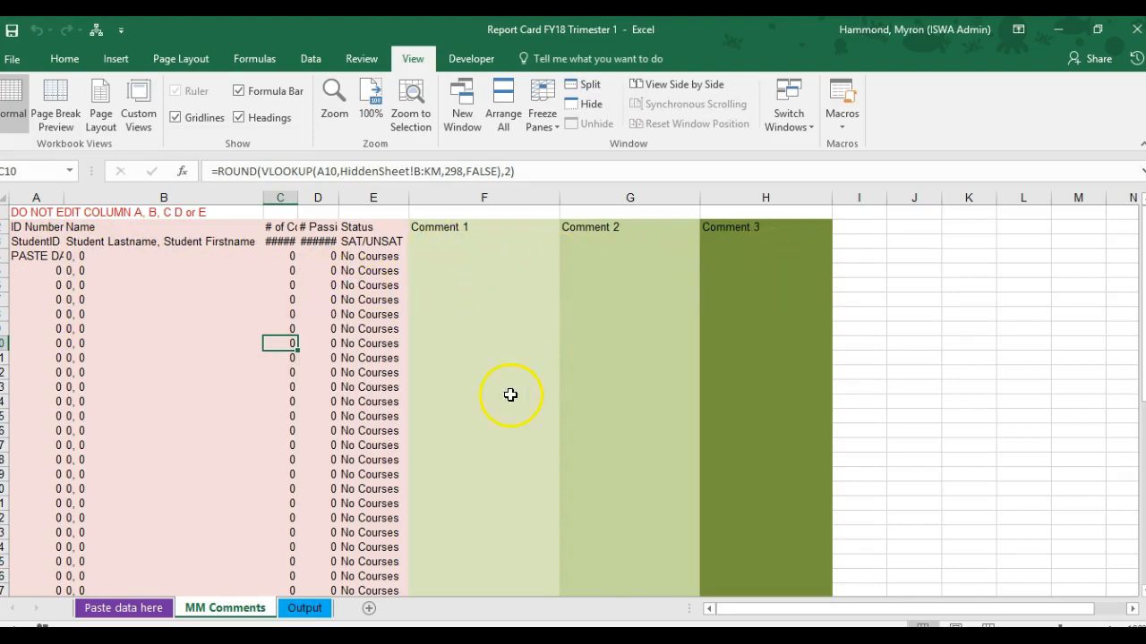
click(301, 608)
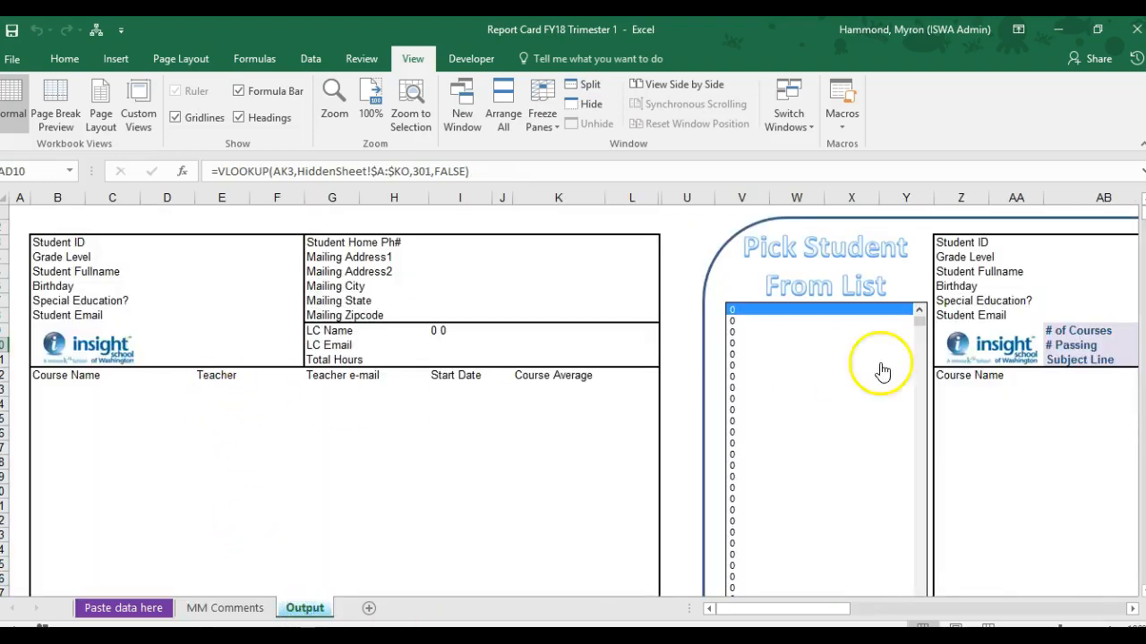
click(151, 608)
click(218, 608)
click(295, 609)
click(259, 610)
click(154, 610)
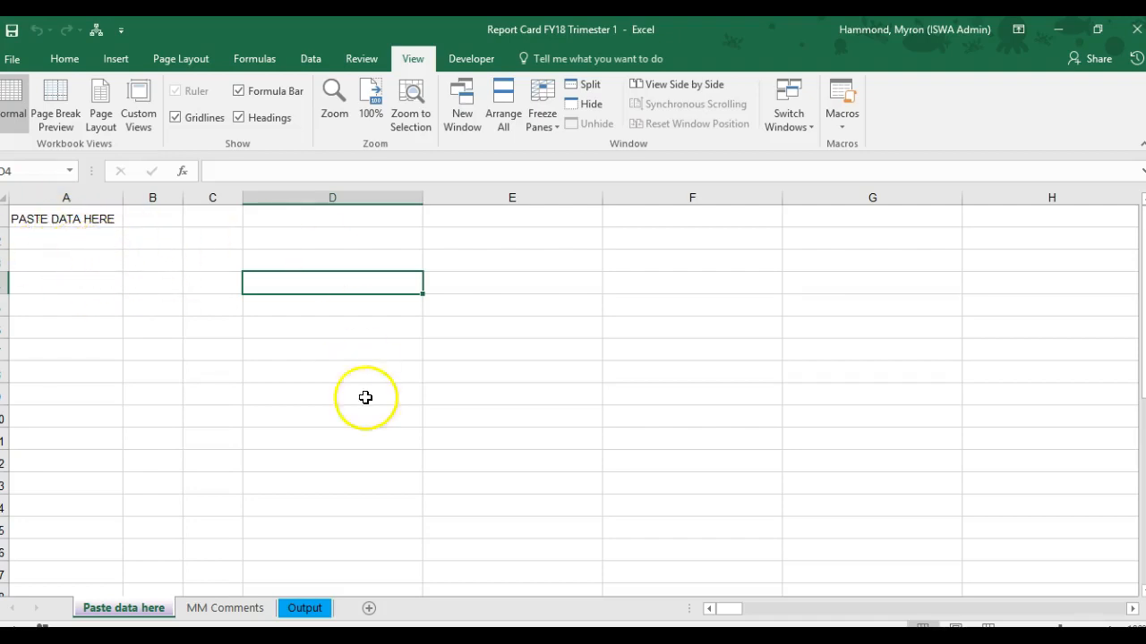
Switch to TotalView School in Chrome and search for classrooms of type Homeroom with the teacher last name left blank
mouse_move(552, 626)
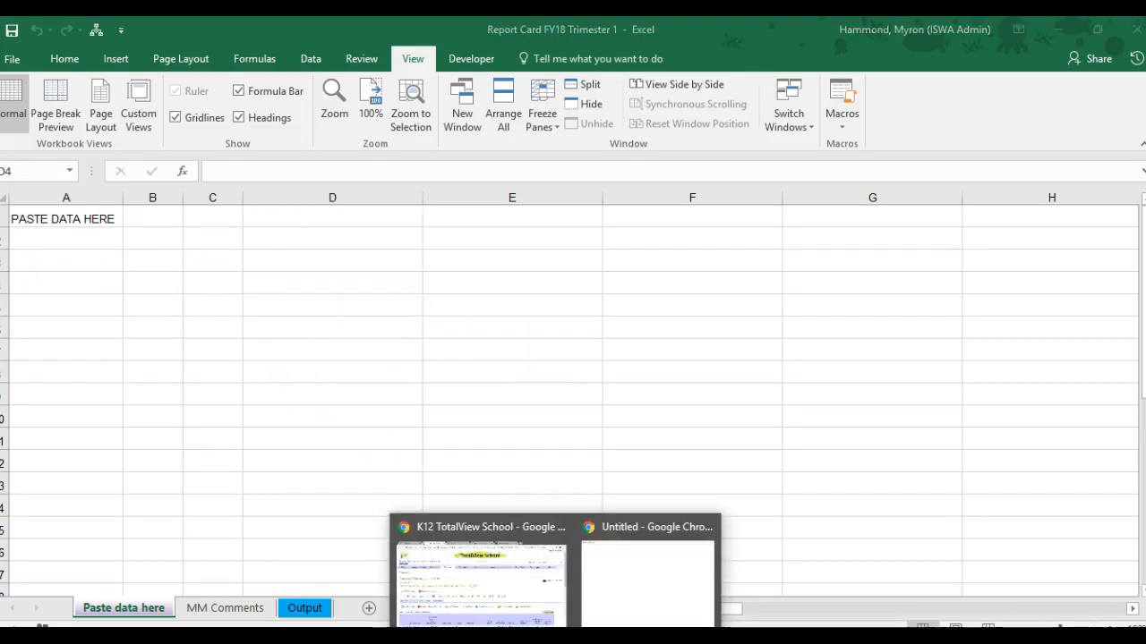
click(519, 593)
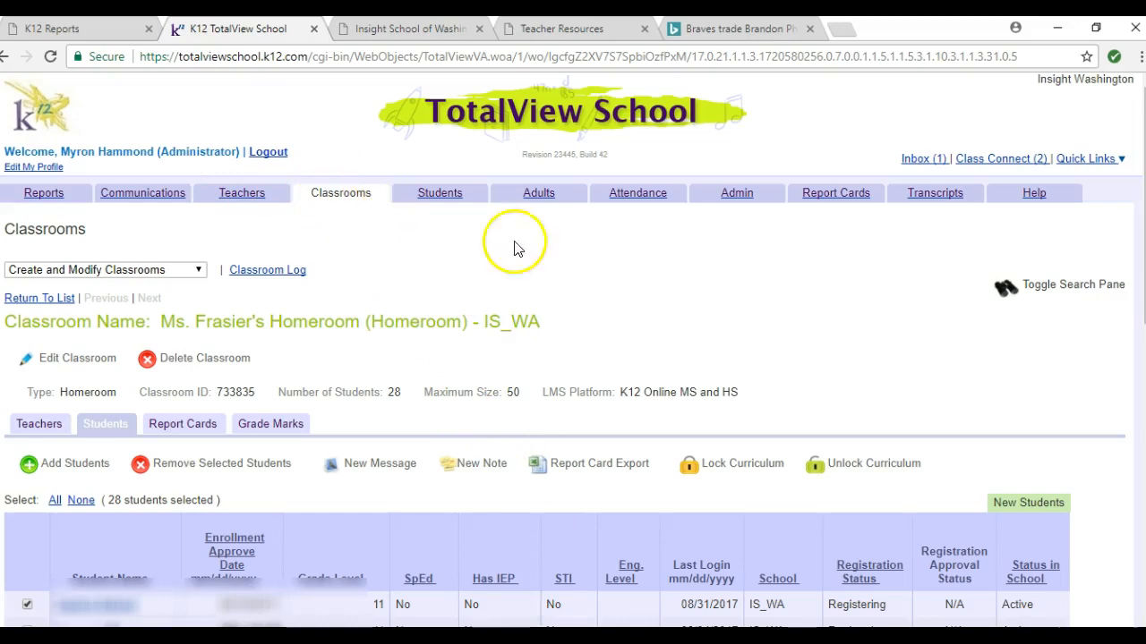
click(1025, 288)
double_click(494, 369)
key(BackSpace)
click(498, 459)
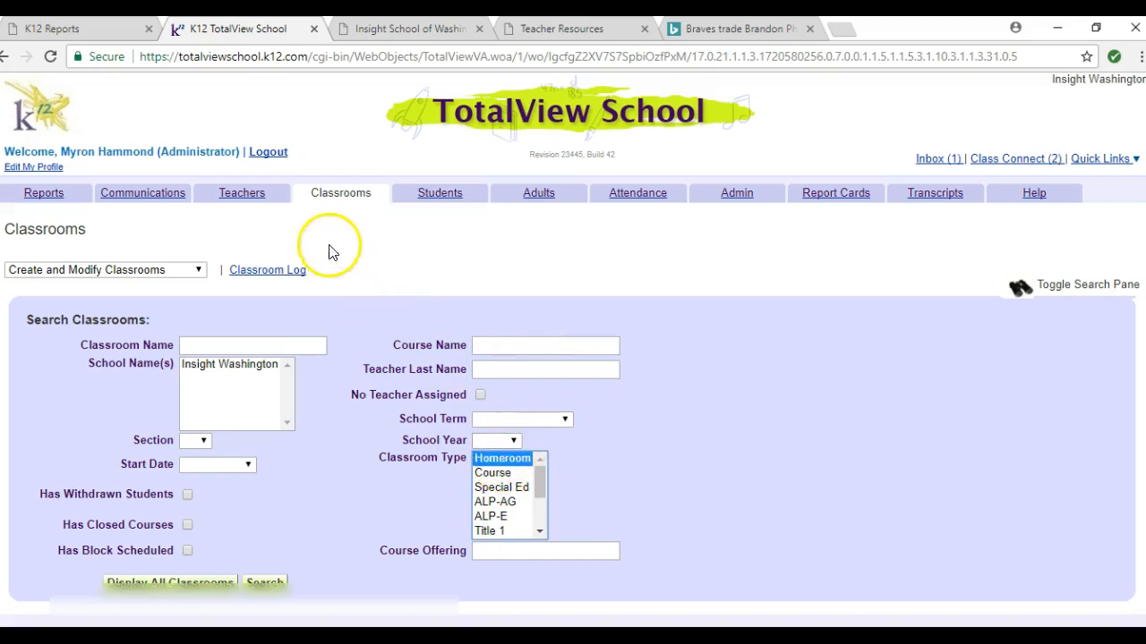
click(261, 583)
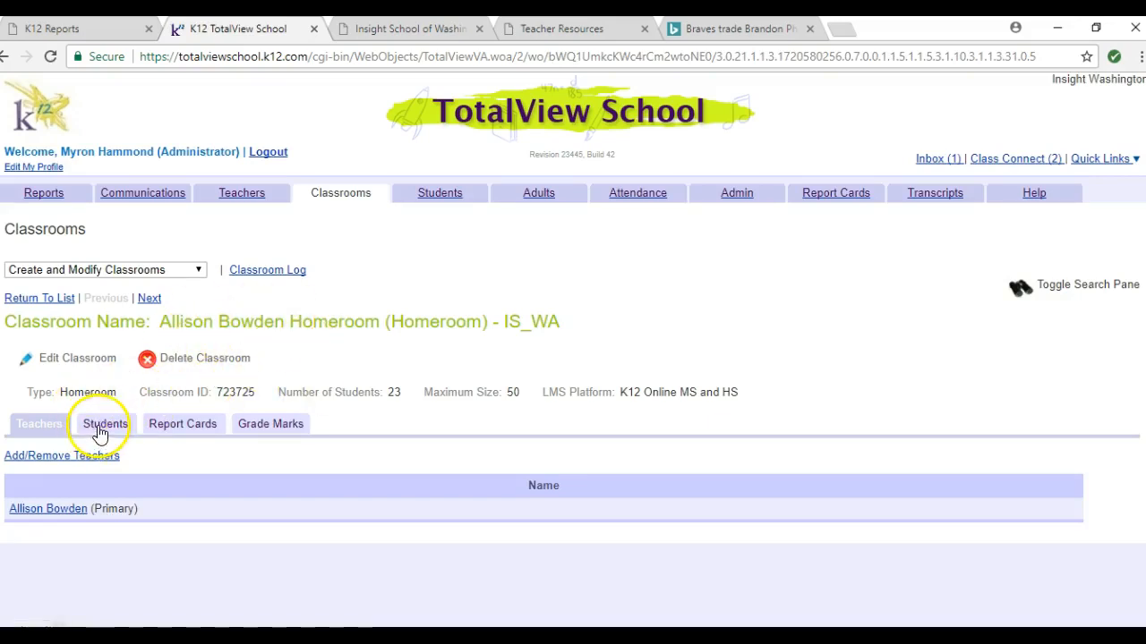
Select all students in the homeroom classroom and run the Report Card Export for them
click(102, 426)
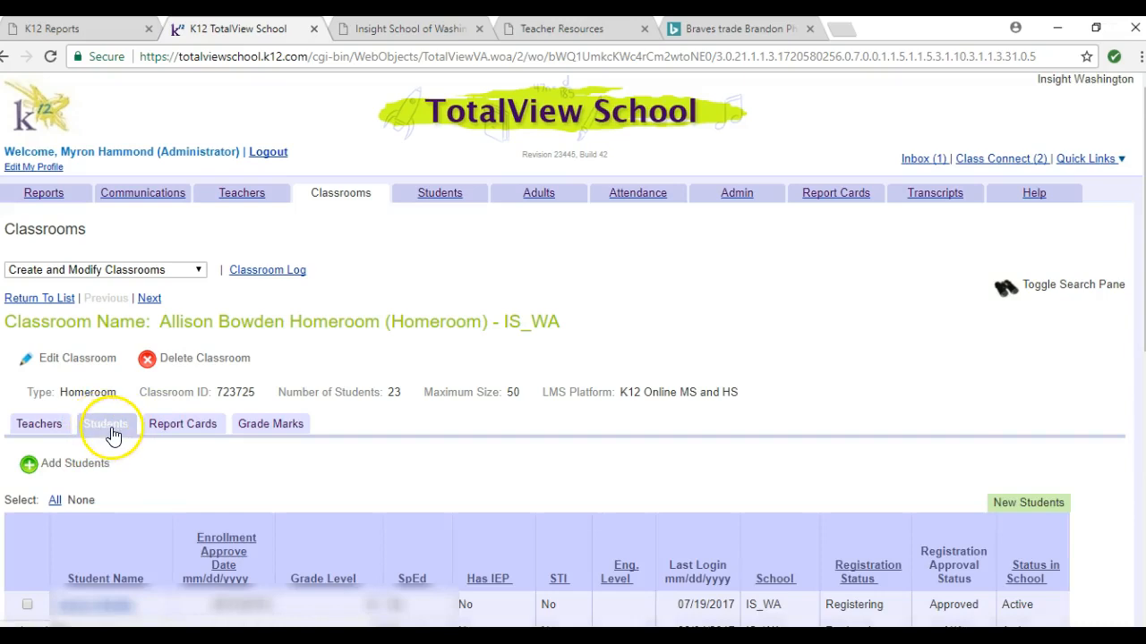
click(56, 502)
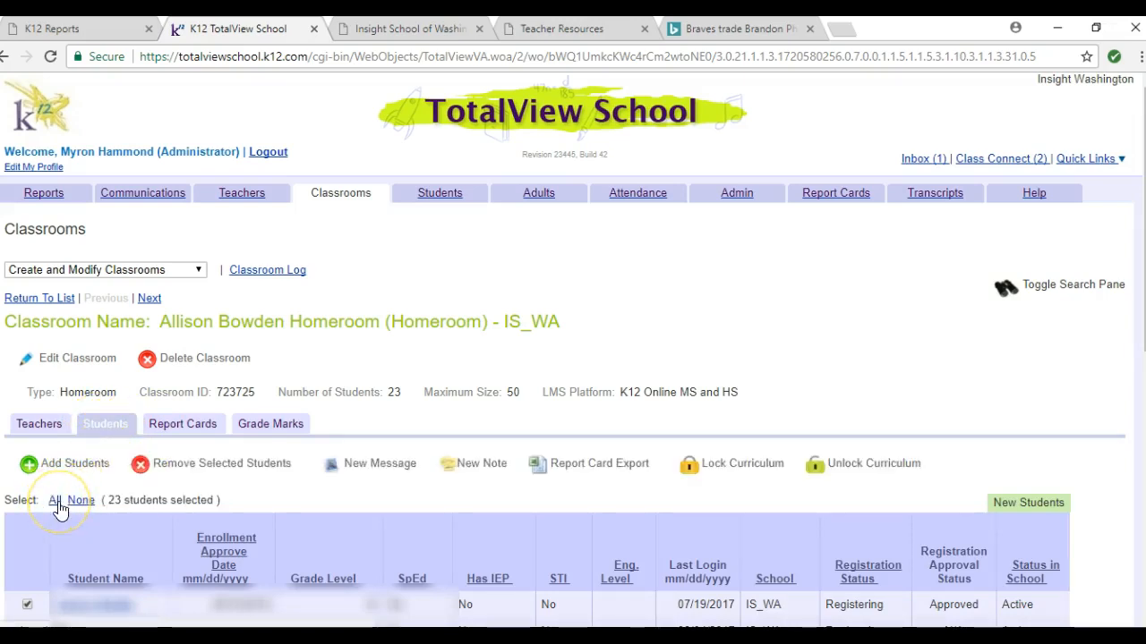
click(582, 465)
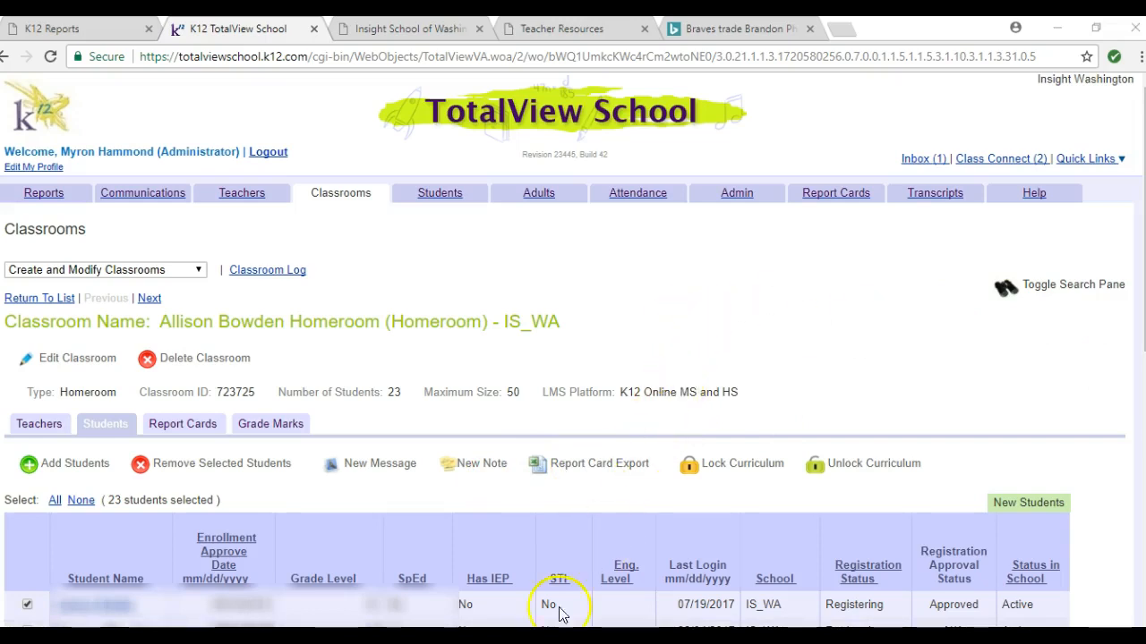
Switch to the Temp File workbook in Excel and copy the entire data range on its Data sheet, starting at A1
mouse_move(512, 637)
click(596, 601)
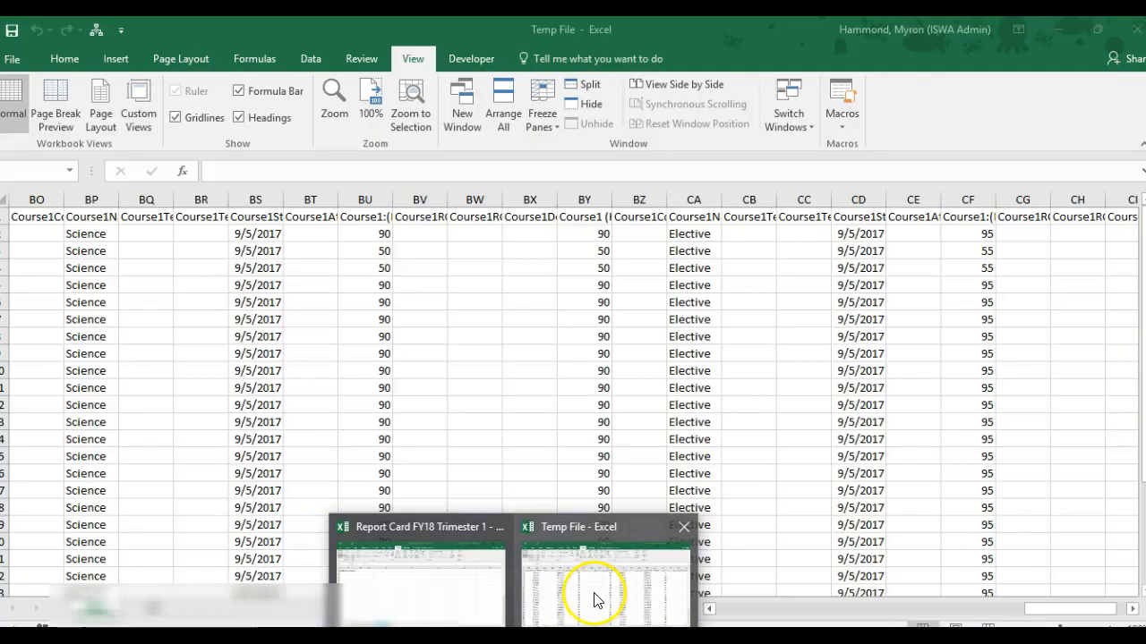
click(332, 445)
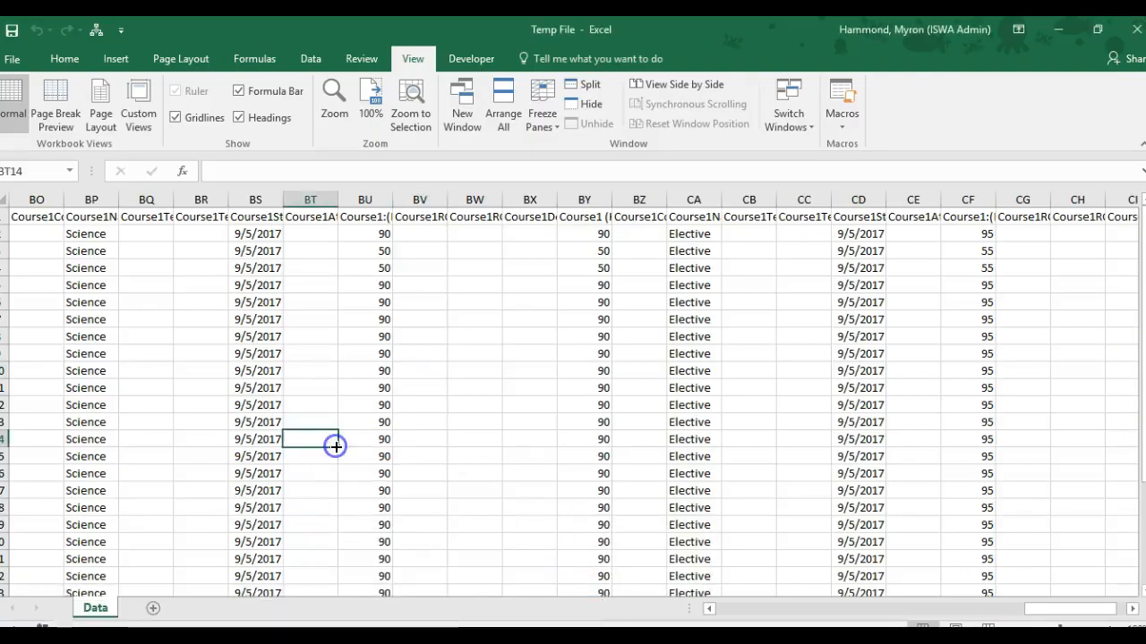
key(ctrl+Home)
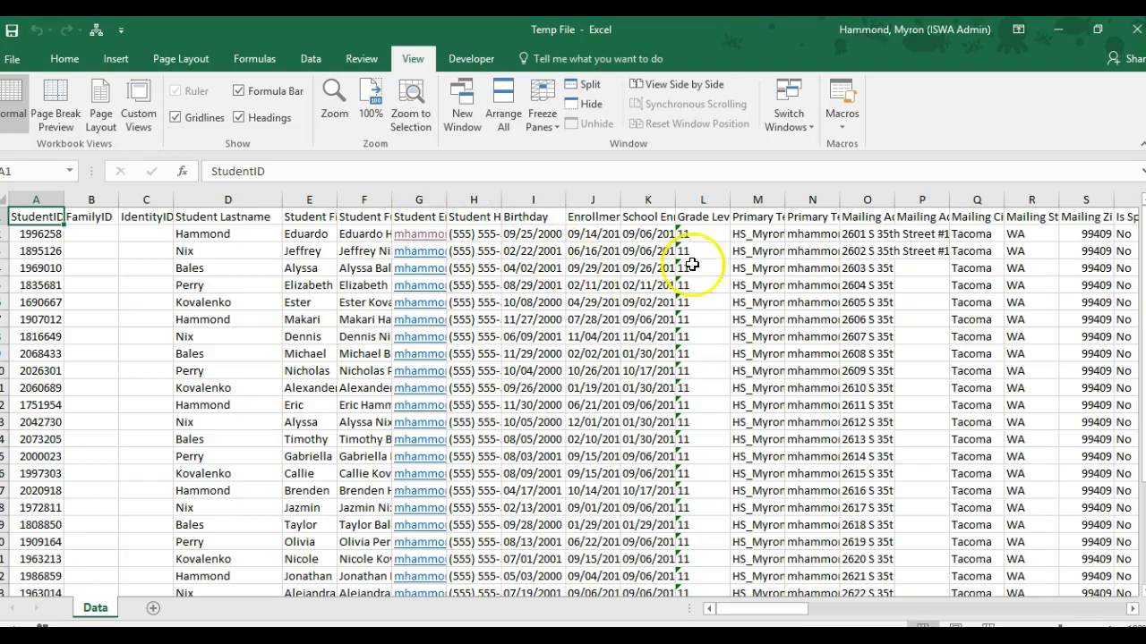
drag(759, 609, 656, 616)
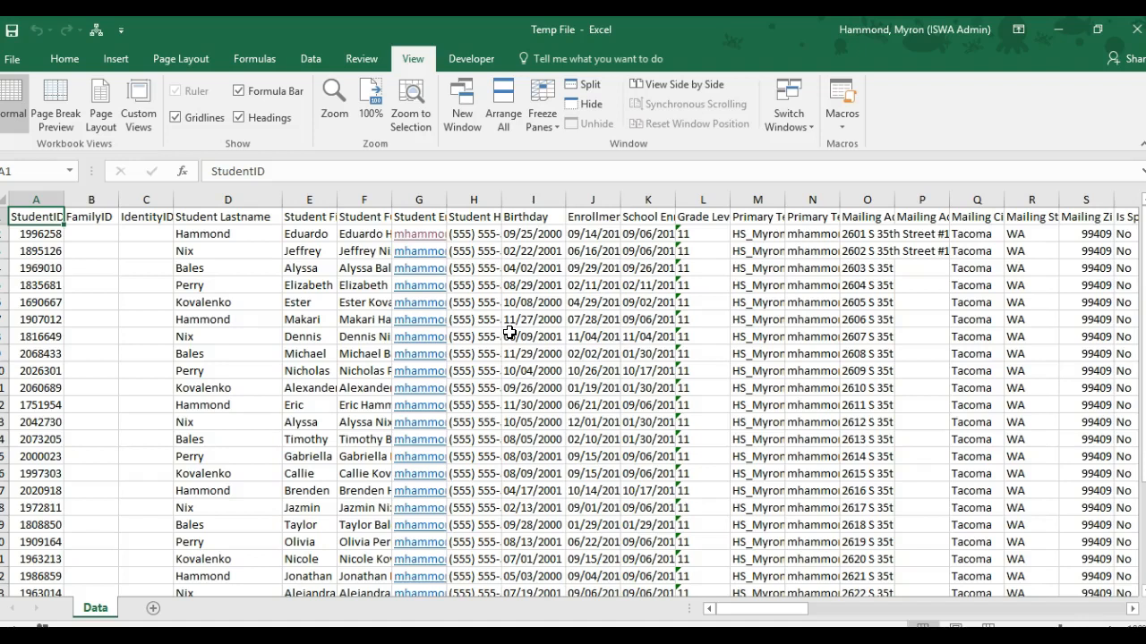
click(41, 215)
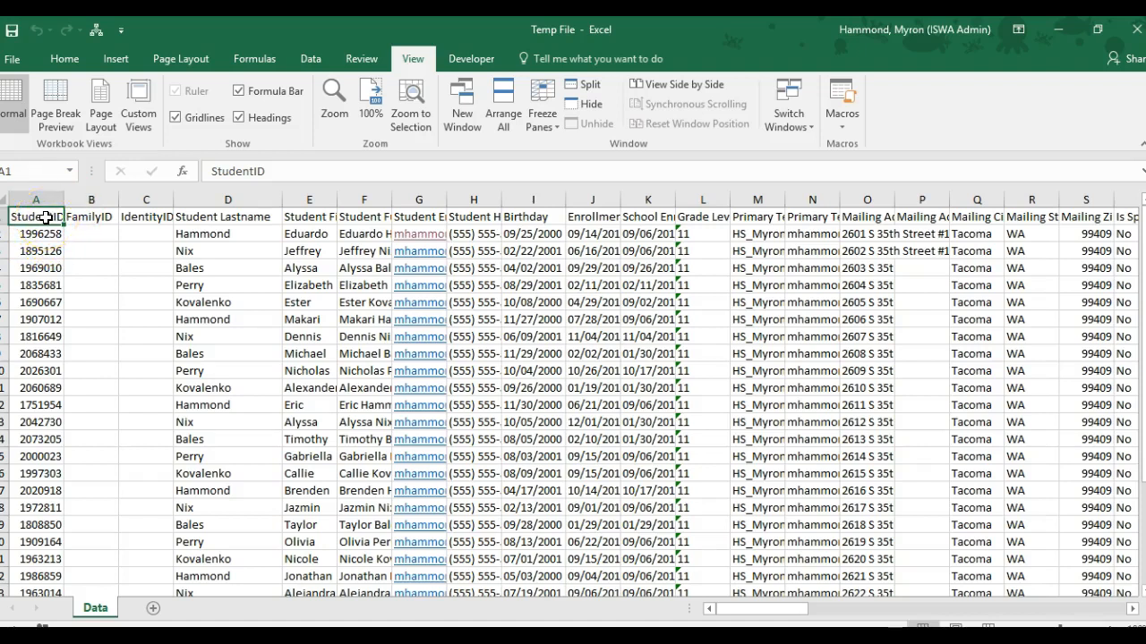
key(ctrl+a)
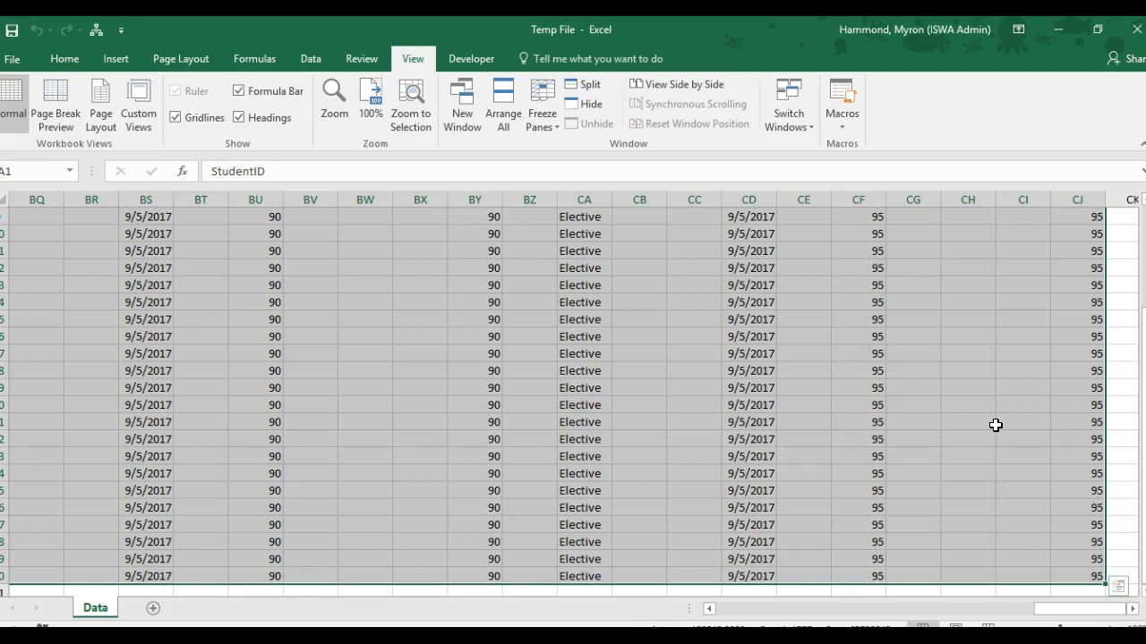
right_click(673, 357)
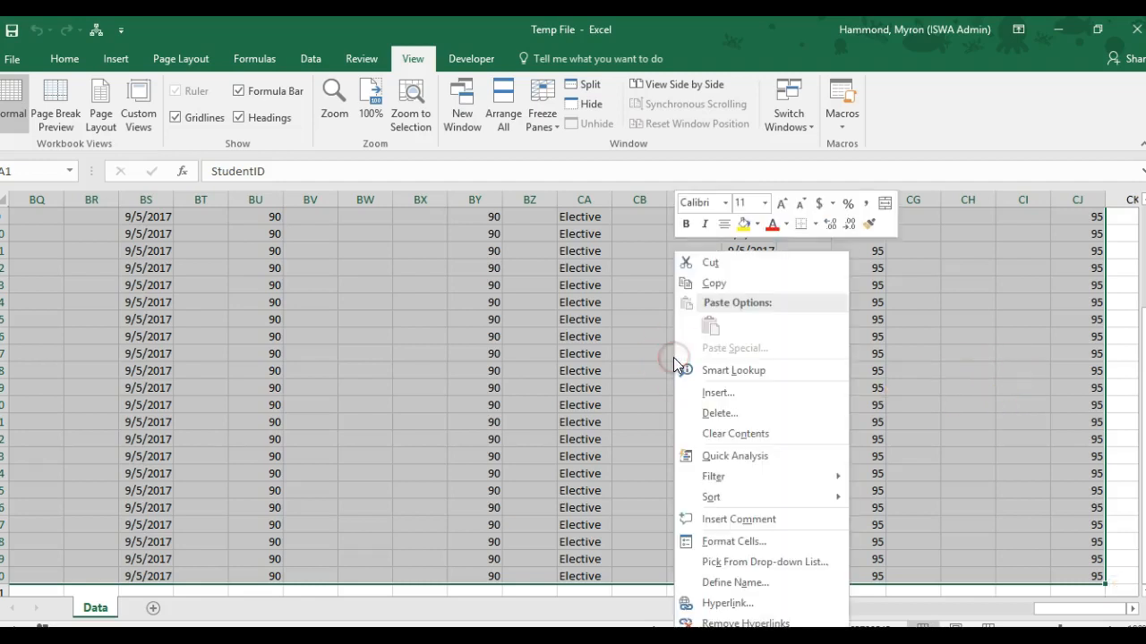
click(704, 285)
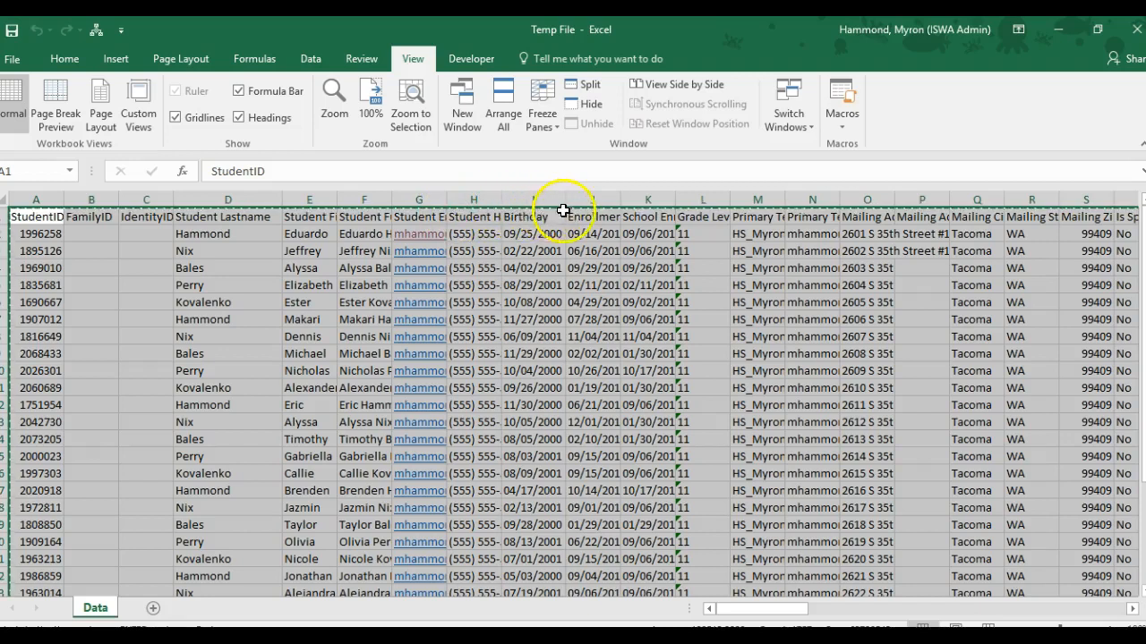
Paste the copied data into cell A1 of the Paste data here sheet in the Report Card FY18 Trimester 1 workbook
click(784, 123)
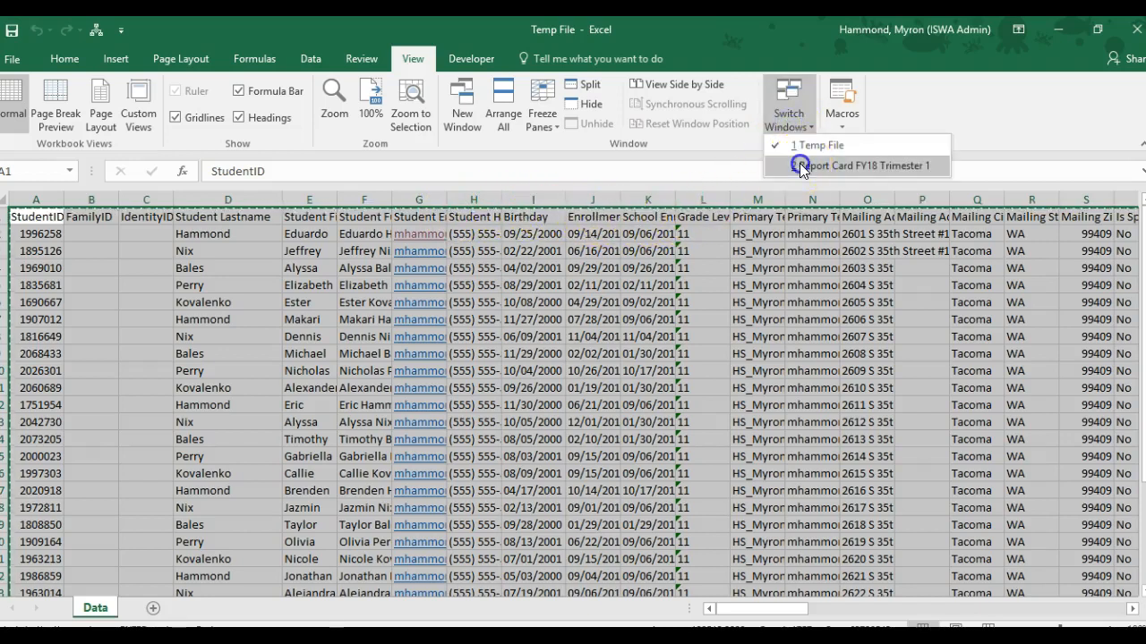
click(800, 166)
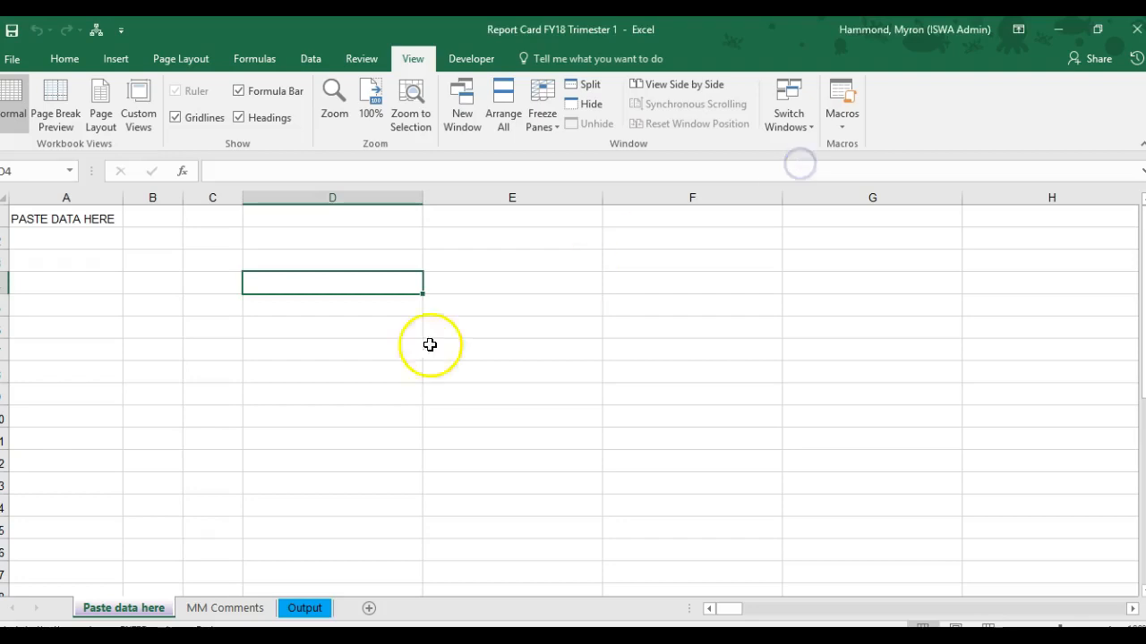
click(56, 212)
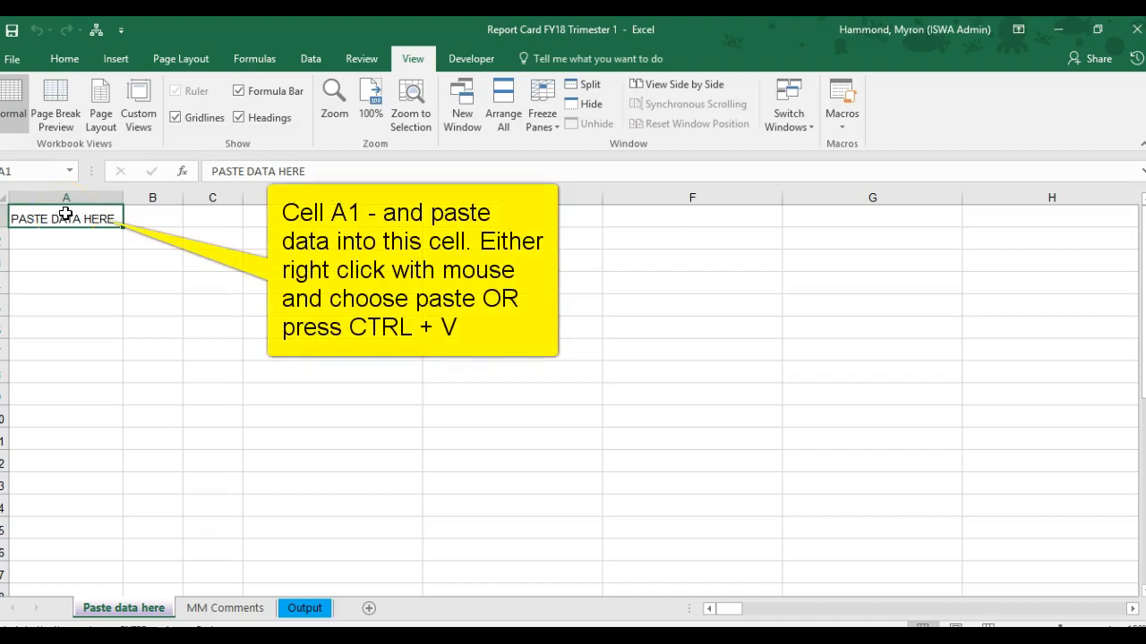
right_click(65, 213)
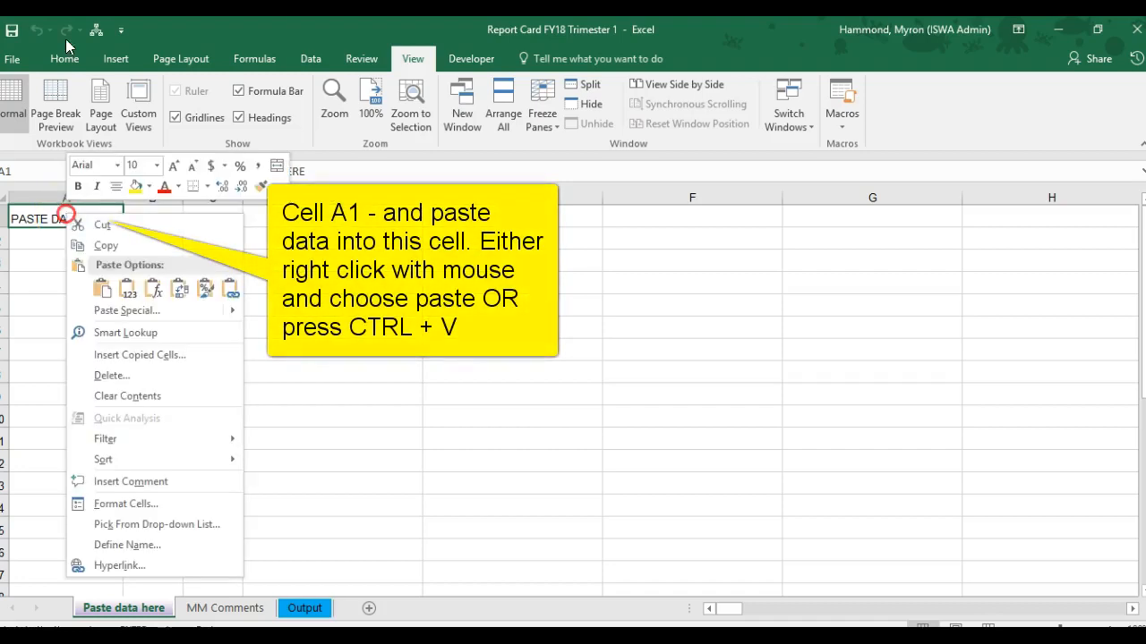
click(101, 290)
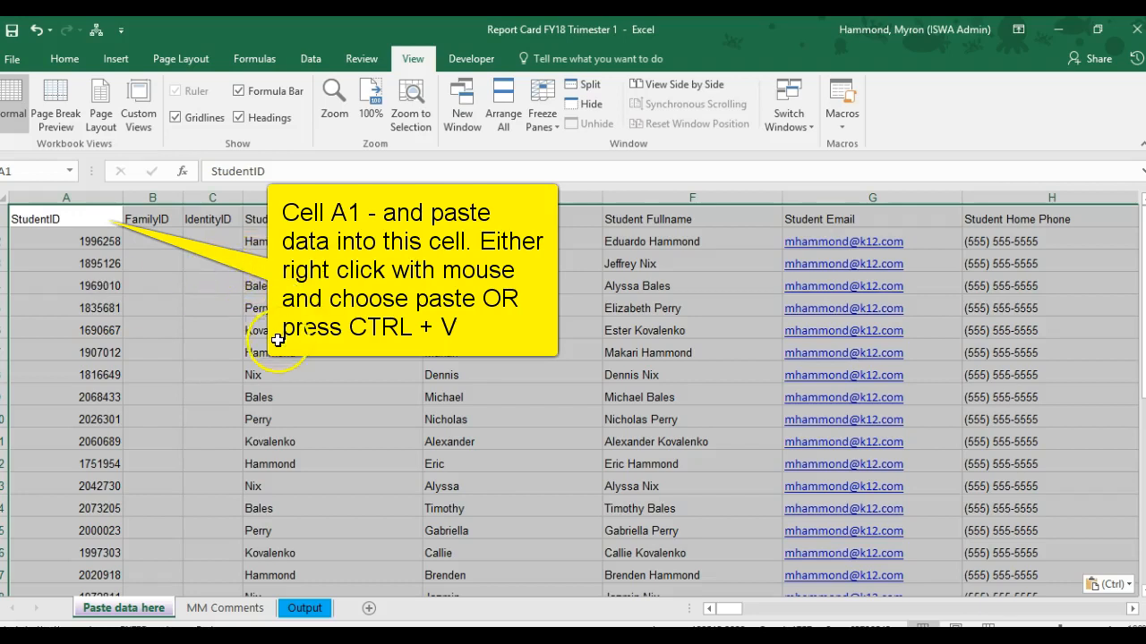
On the Output sheet, pick several students from the list in turn to compare their passing courses, SAT/UNSAT status and subject line
click(305, 608)
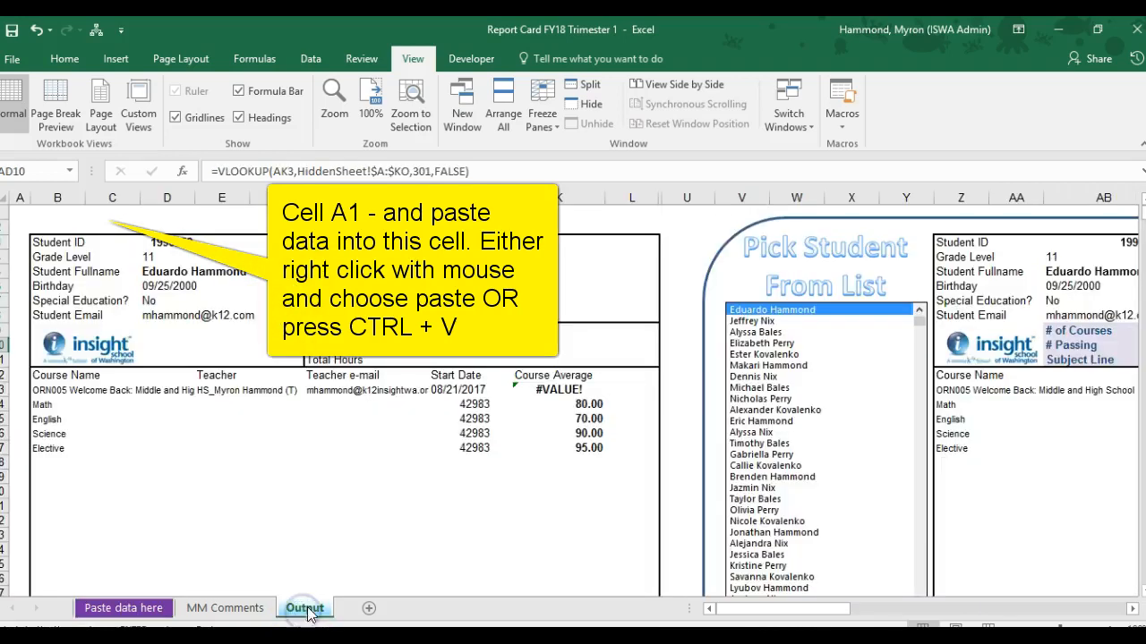
drag(796, 616, 837, 615)
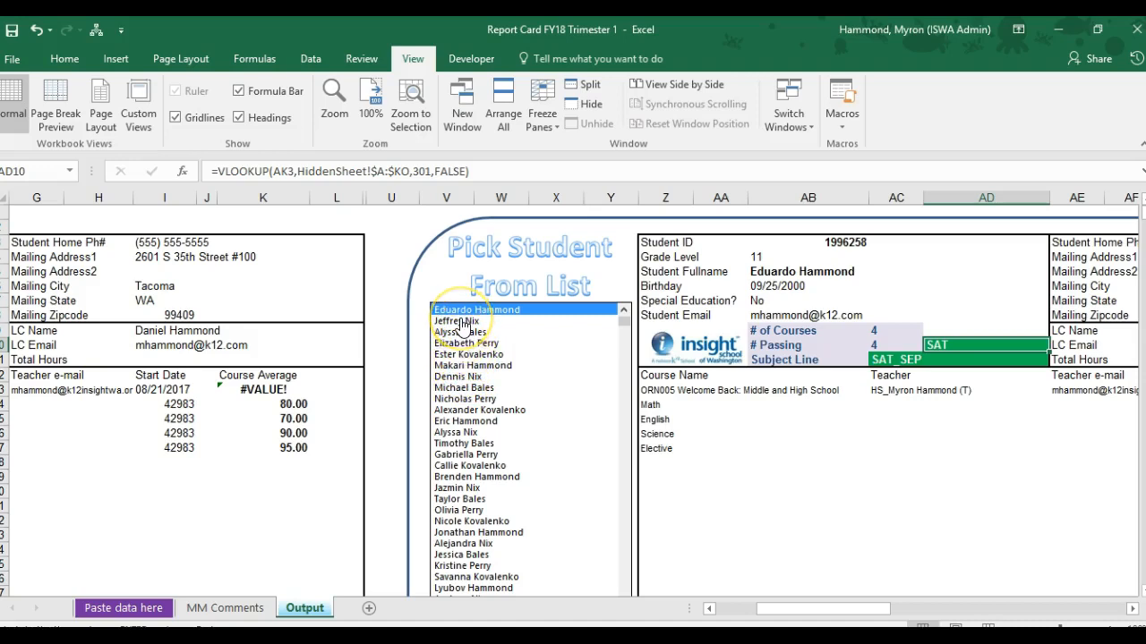
drag(813, 609, 853, 612)
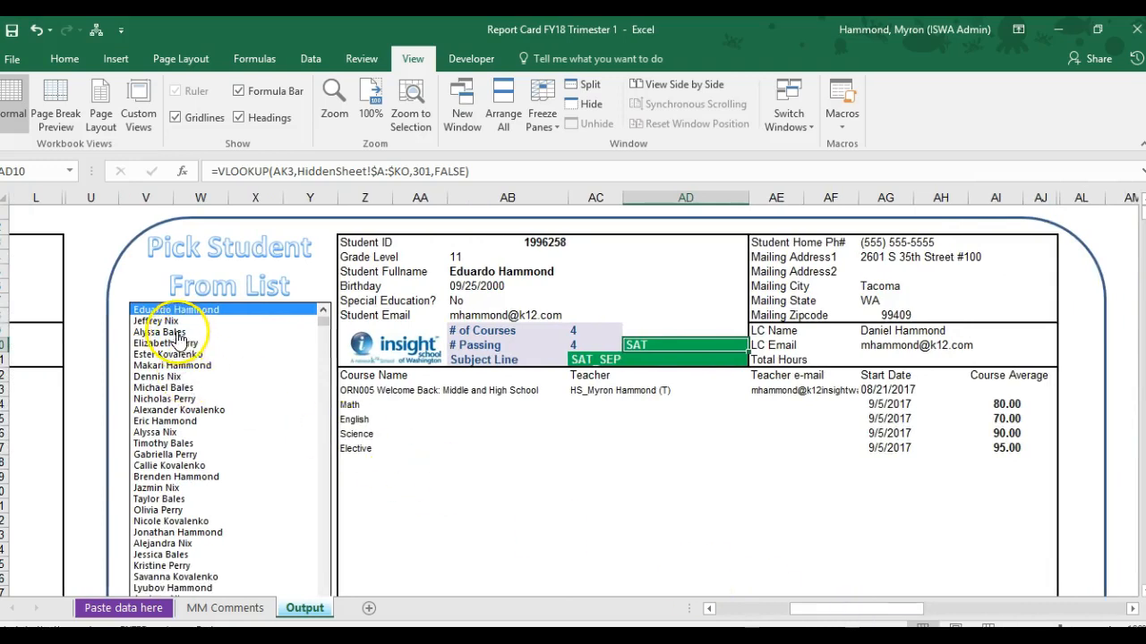
click(170, 321)
click(169, 355)
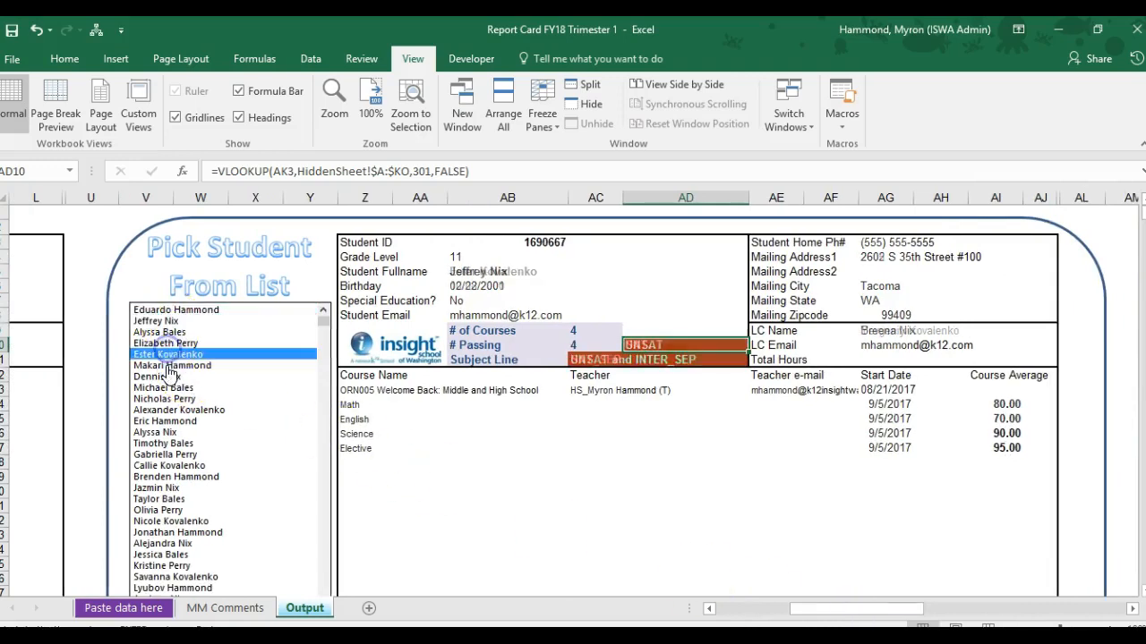
click(170, 388)
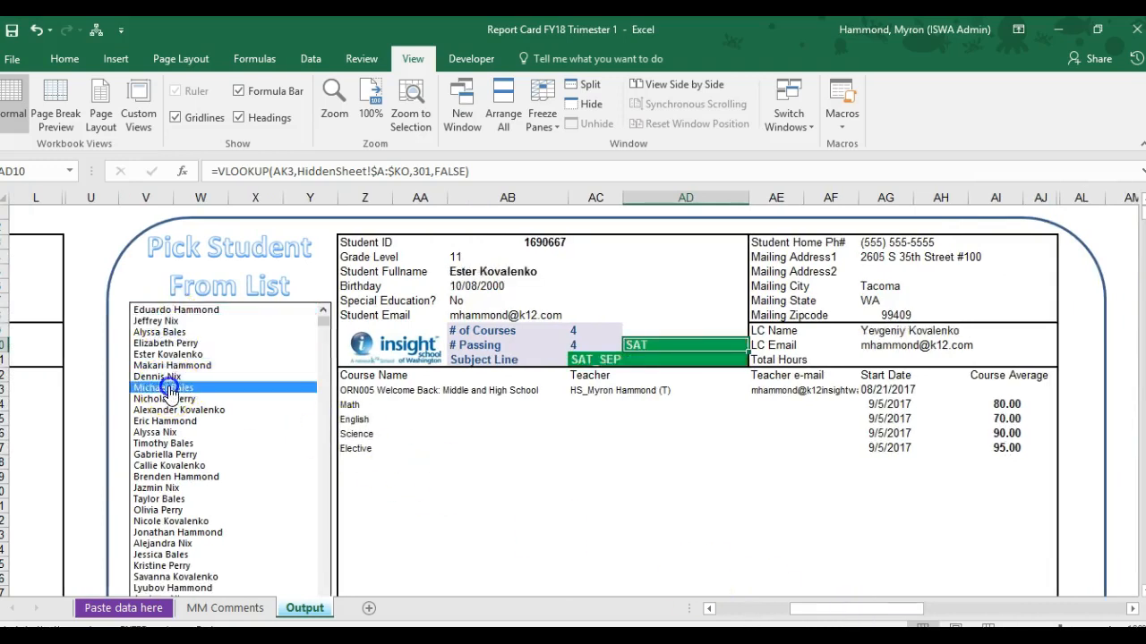
click(163, 310)
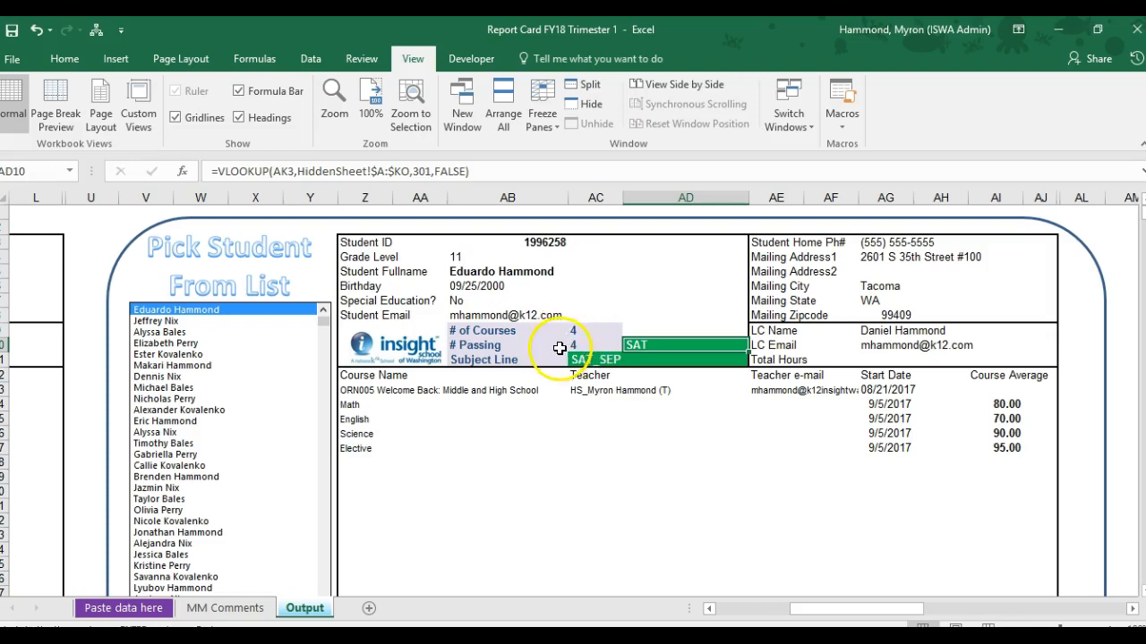
click(159, 332)
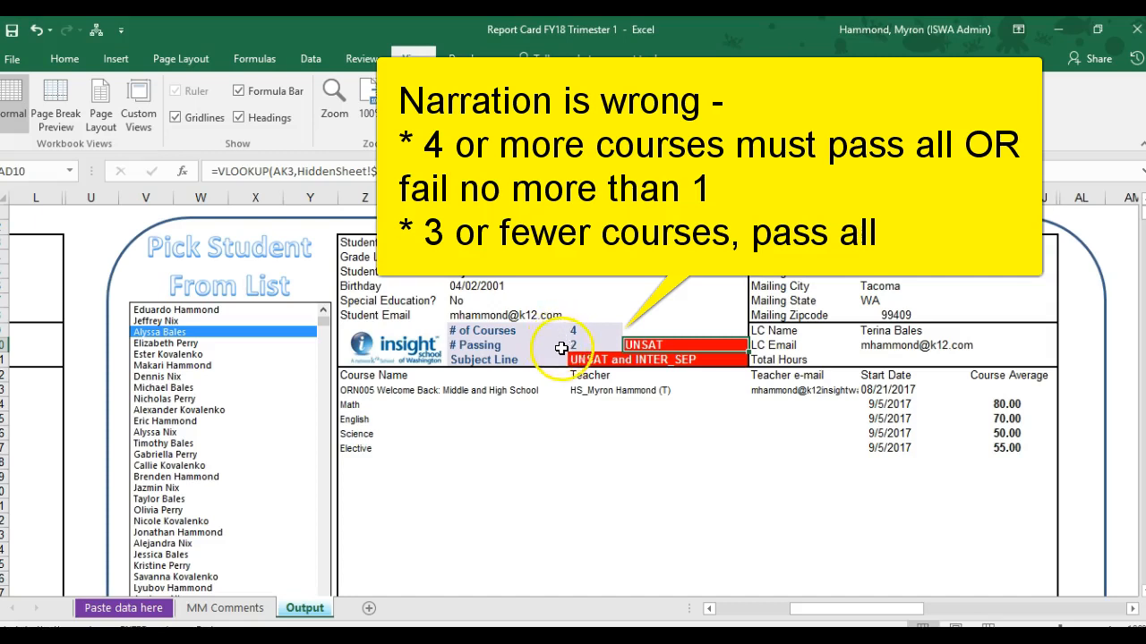
click(159, 398)
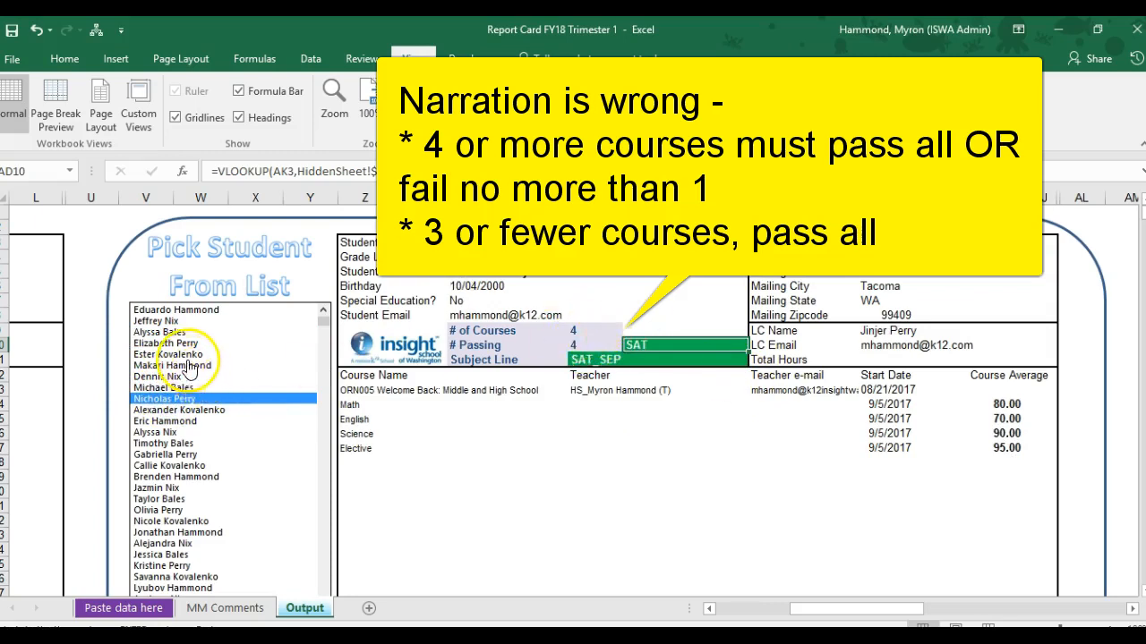
click(166, 343)
click(159, 309)
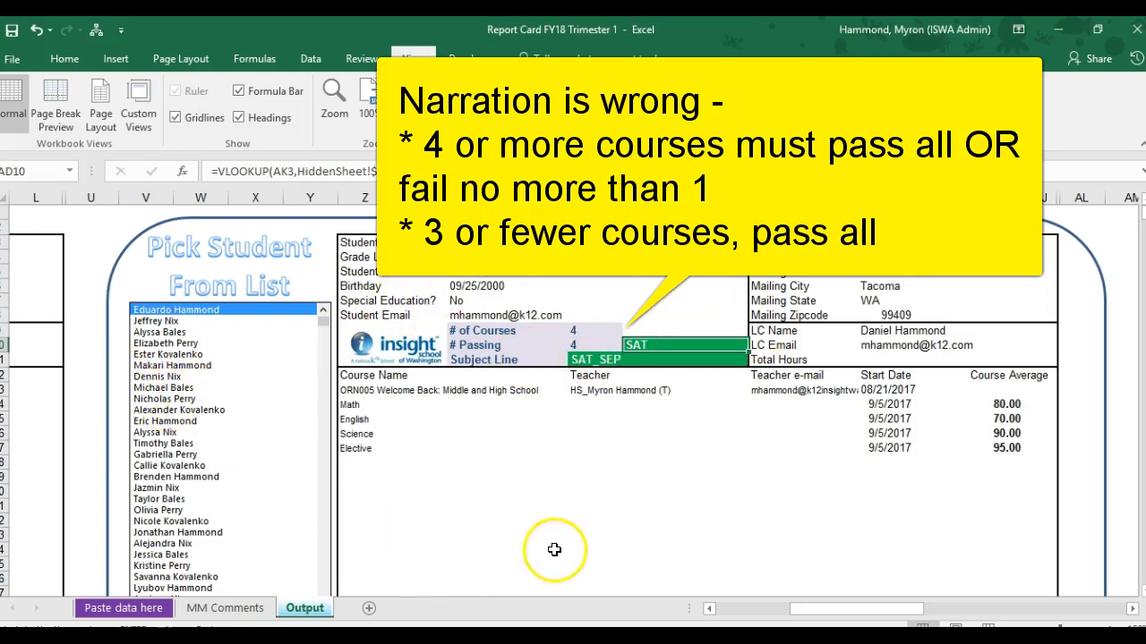
Look through the stacked individual student report cards on the Output sheet, from the first student's card down through several more
drag(852, 607, 703, 580)
click(115, 262)
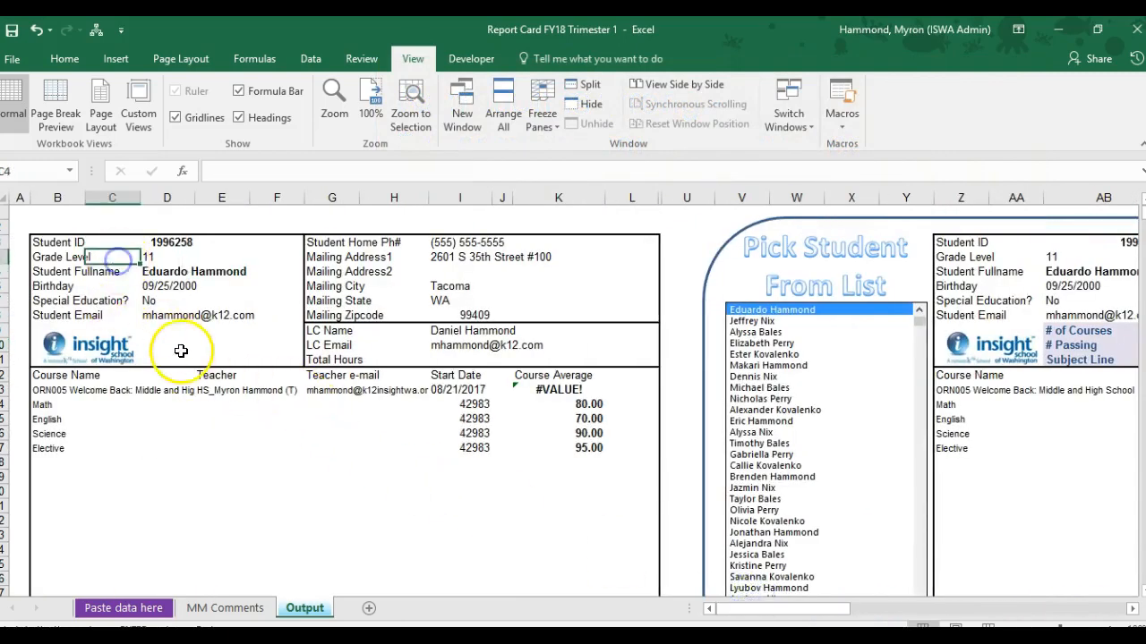
scroll(179, 349, down, 7)
scroll(233, 355, down, 3)
scroll(295, 356, down, 8)
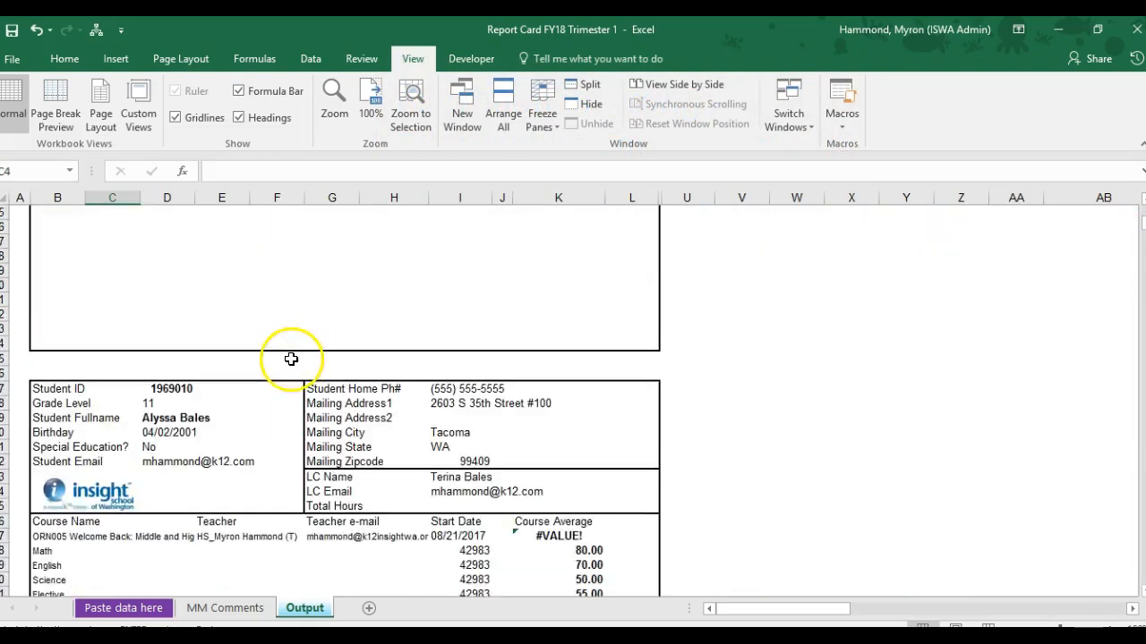
scroll(278, 351, down, 11)
scroll(271, 338, up, 1)
scroll(271, 336, down, 10)
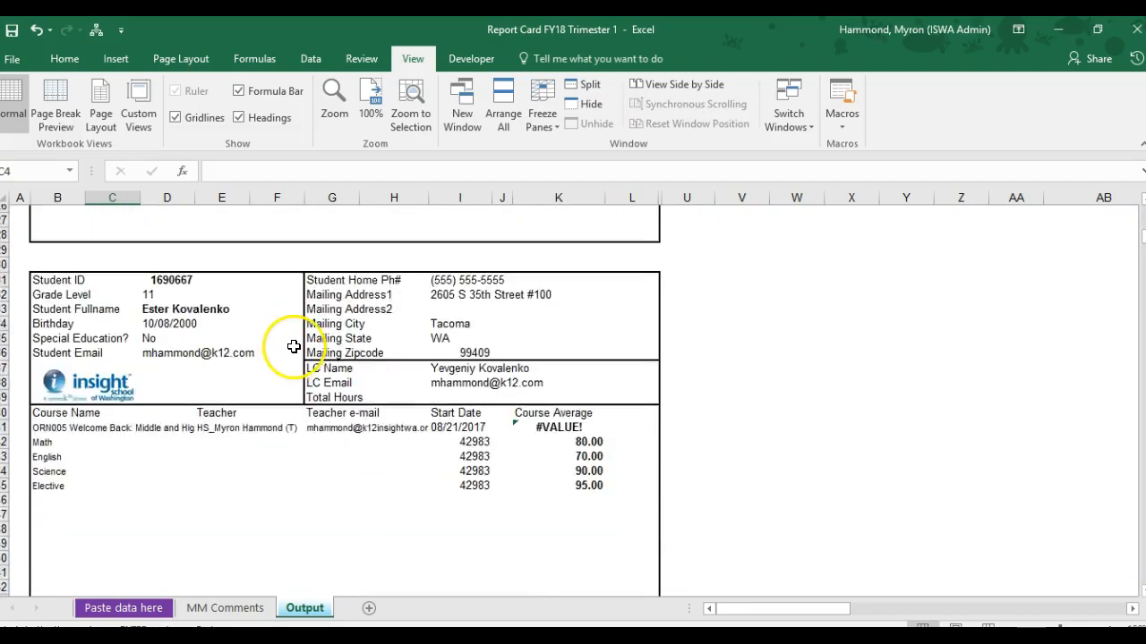
scroll(287, 341, up, 15)
scroll(306, 349, up, 20)
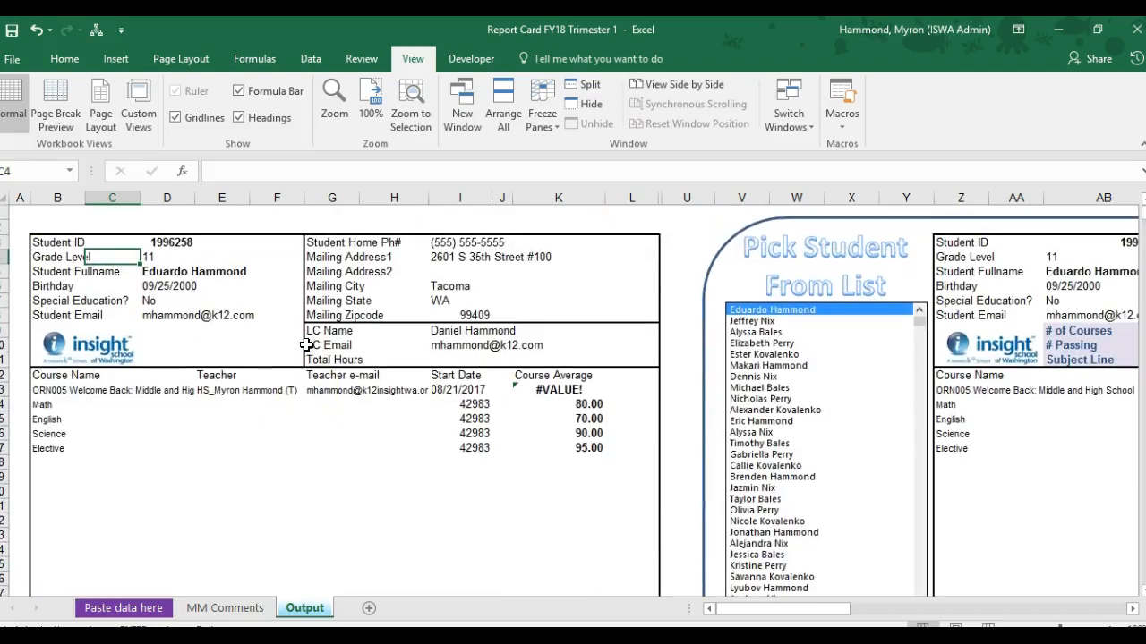
Return to the student picker on the Output sheet and view several students' report cards, ending with the first student in the list
drag(793, 611, 870, 612)
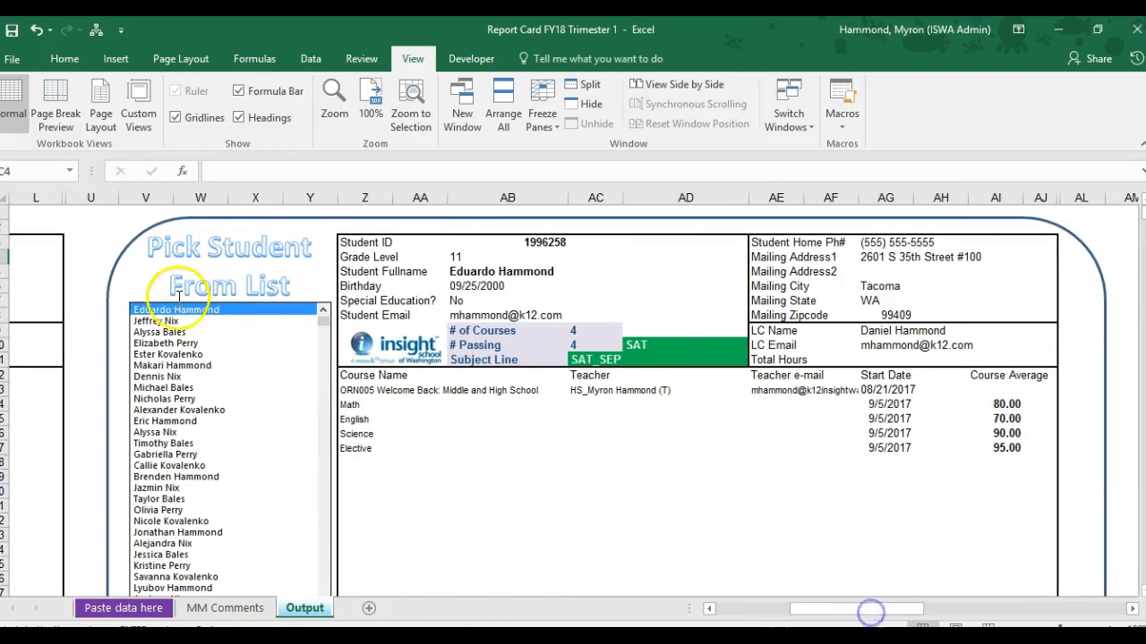
click(179, 354)
click(171, 398)
click(172, 420)
click(166, 410)
click(161, 355)
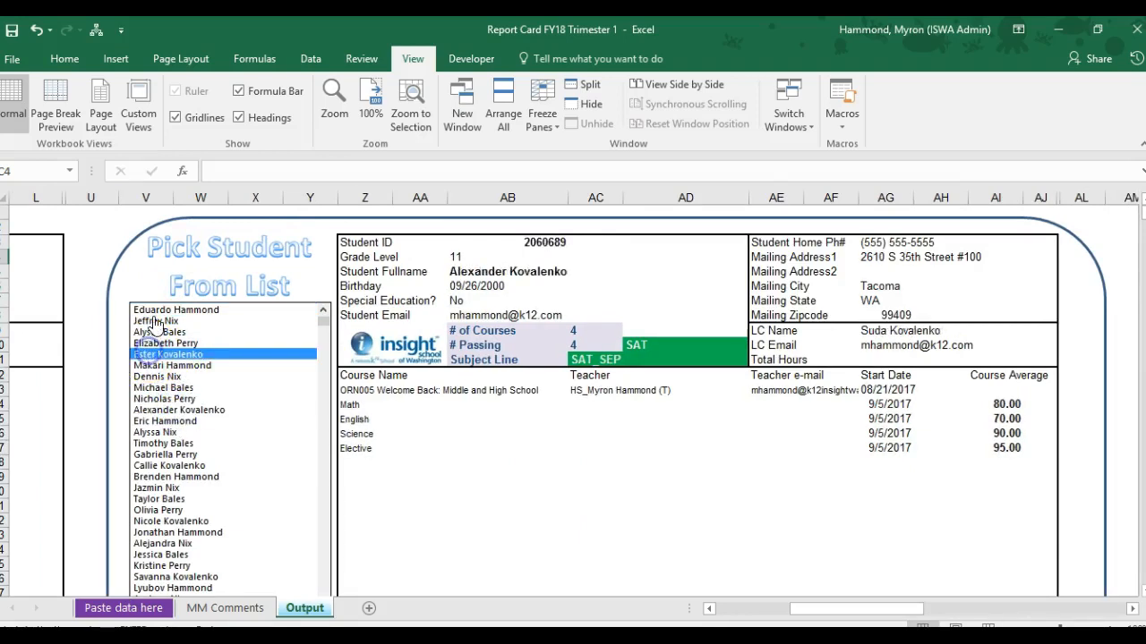
click(155, 309)
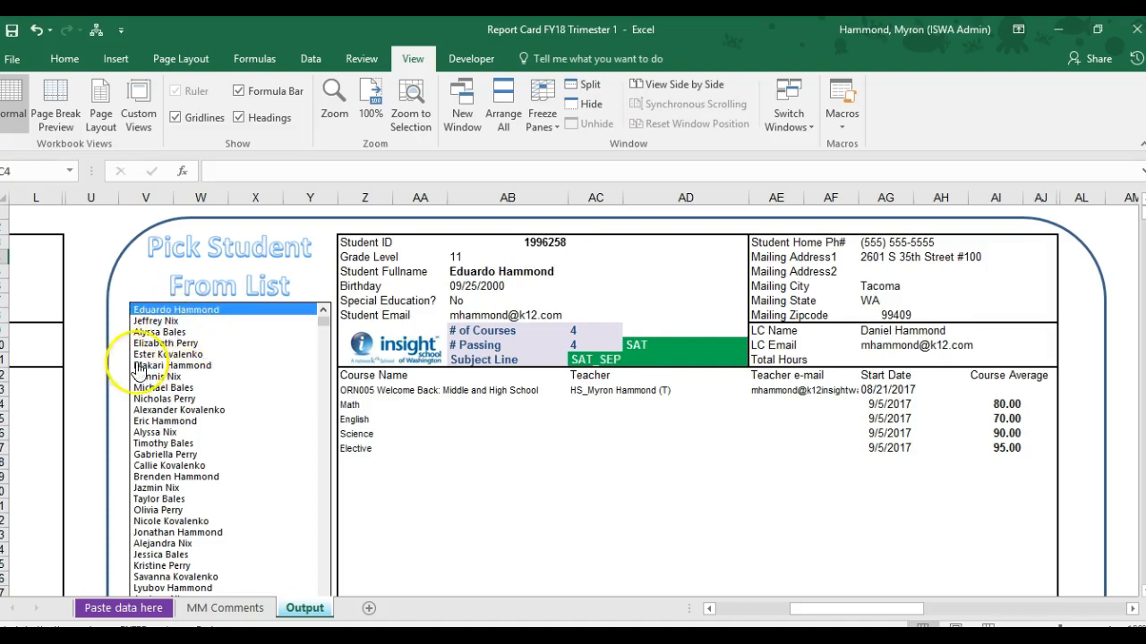
On the Paste data here sheet, turn on filtering for the data and sort it by Student Lastname from A to Z
click(131, 610)
click(230, 330)
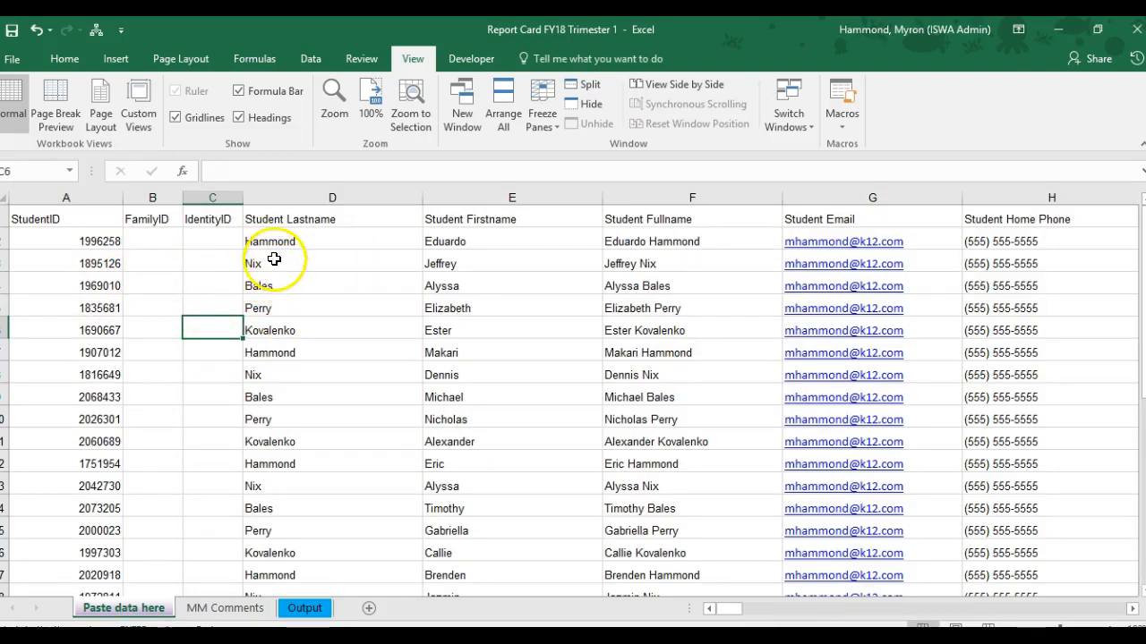
click(274, 259)
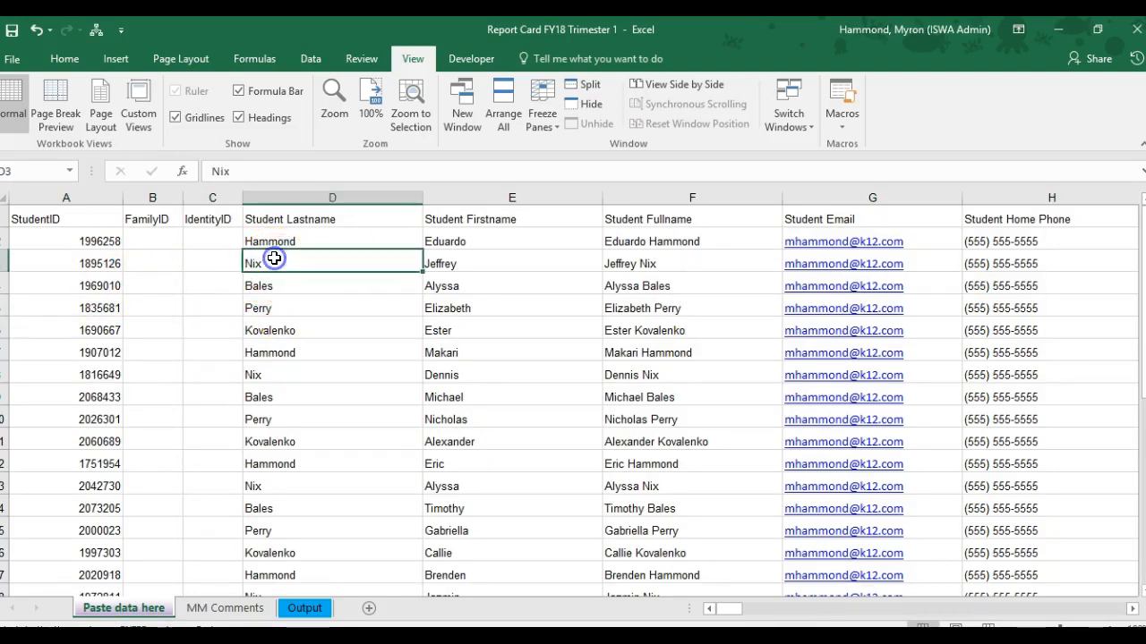
click(309, 57)
click(554, 90)
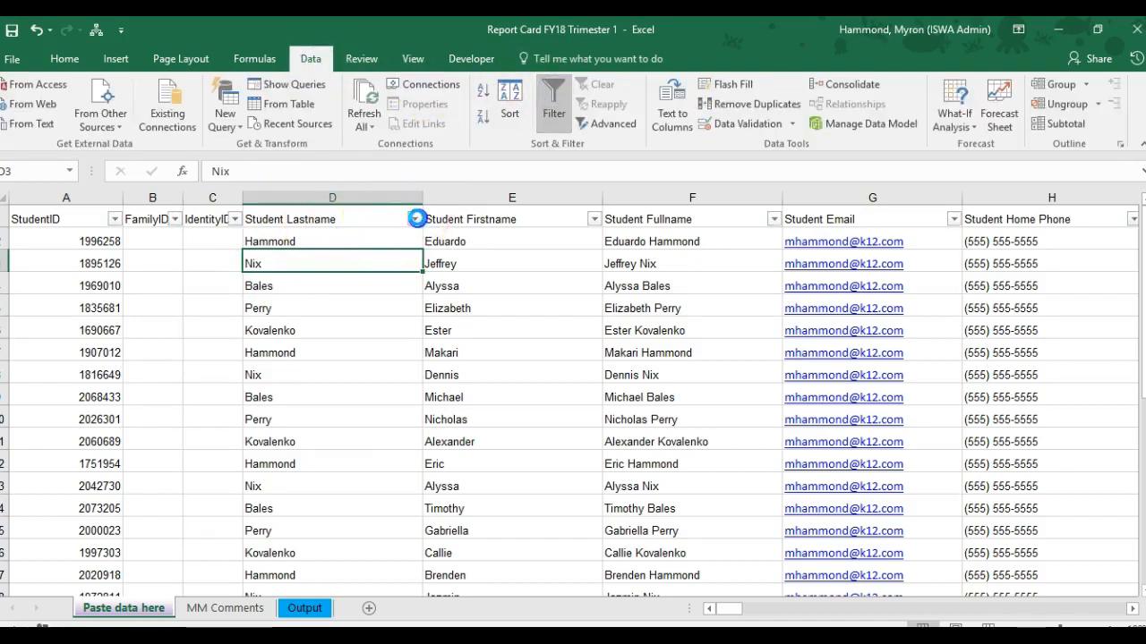
click(416, 219)
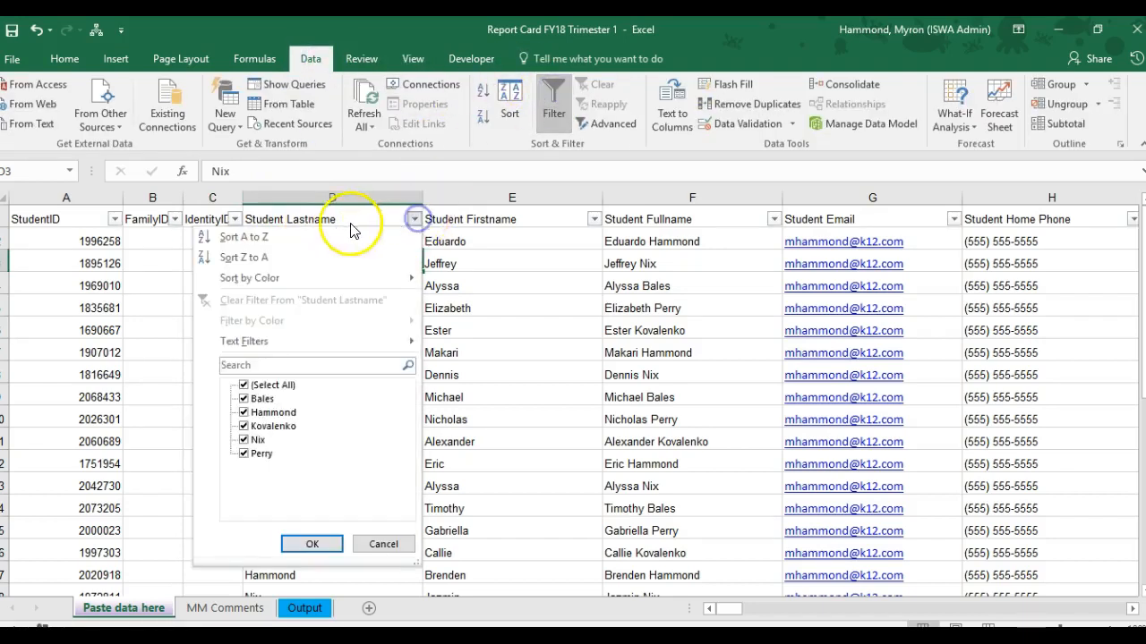
click(249, 239)
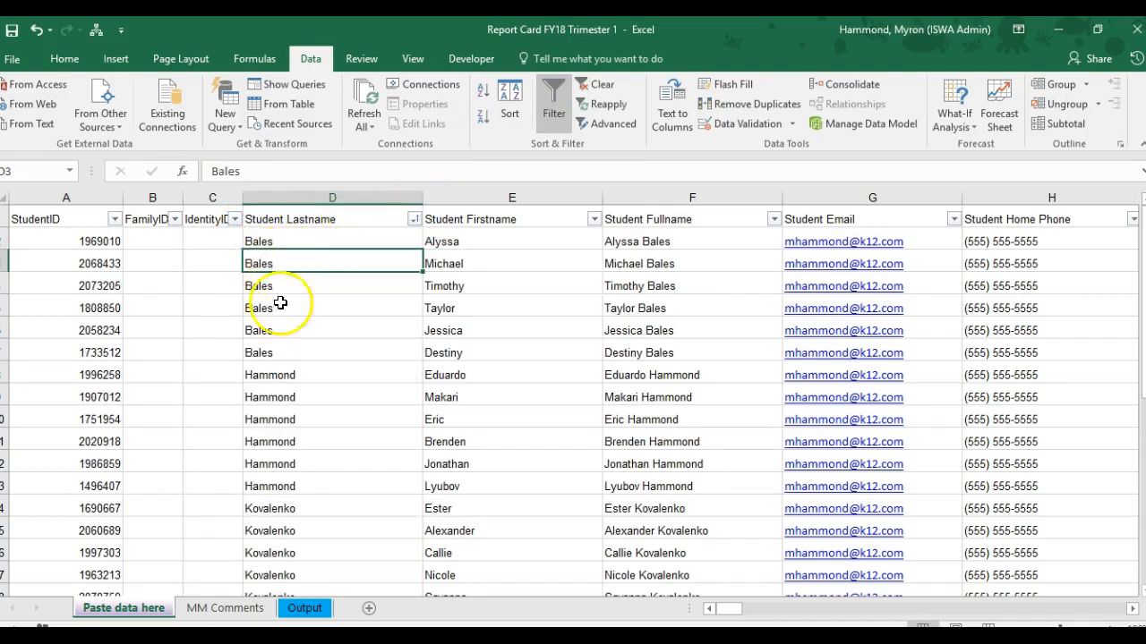
Check the Output sheet's student list order by viewing the second through sixth students one after another
click(304, 612)
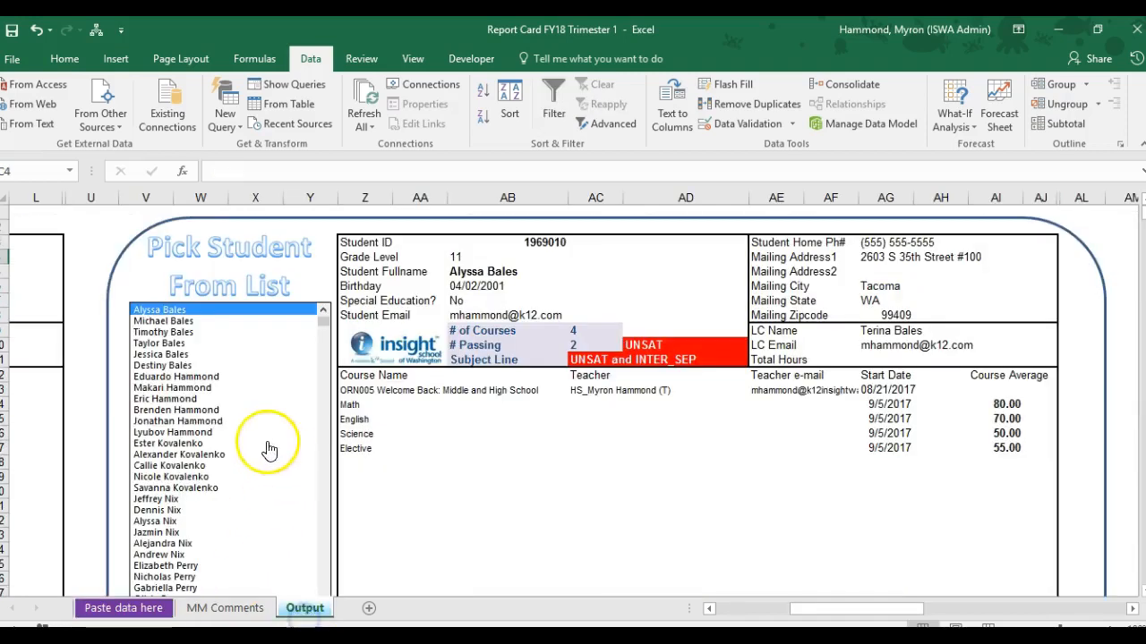
click(179, 321)
click(177, 332)
click(174, 343)
click(175, 354)
click(176, 365)
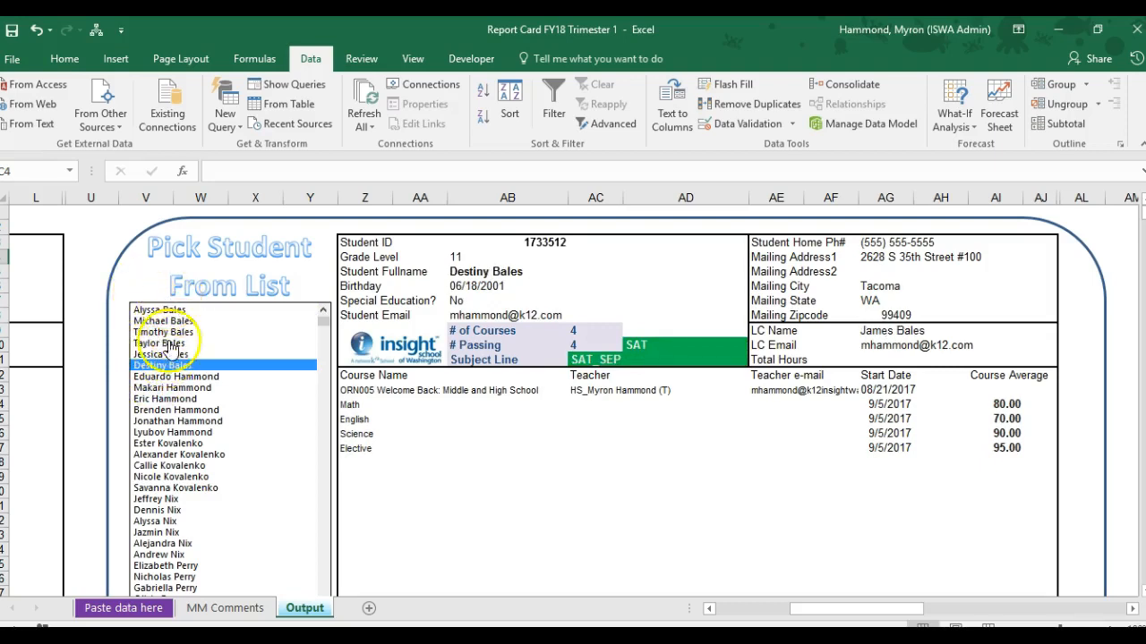
Sort the Paste data here rows by Student Lastname and then by Student Firstname, both A to Z on values
click(124, 609)
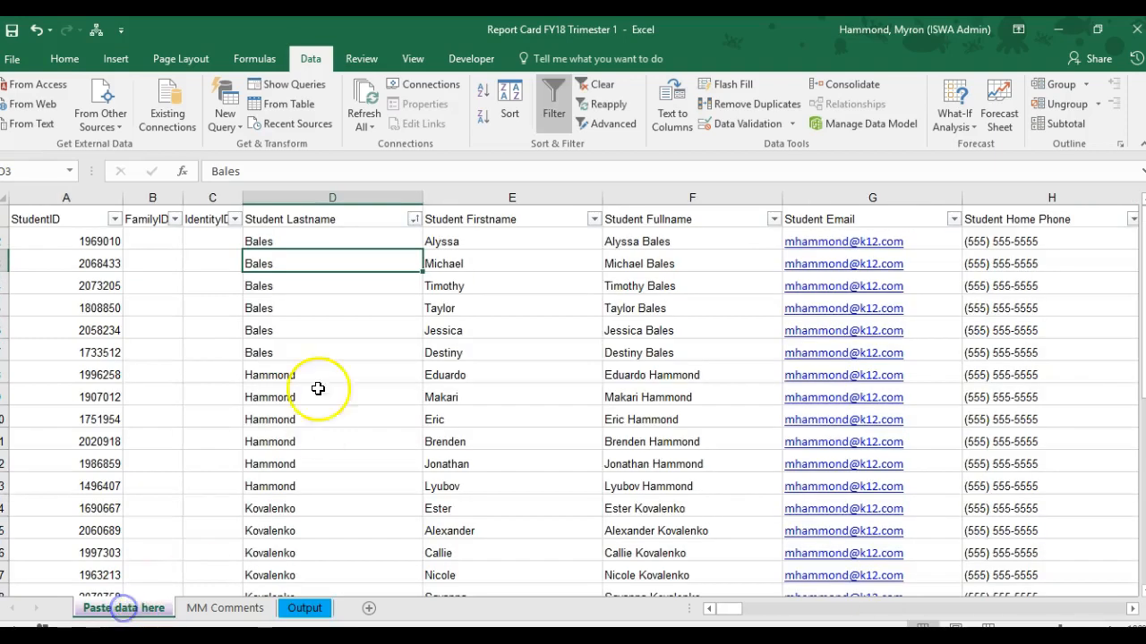
click(510, 114)
click(400, 320)
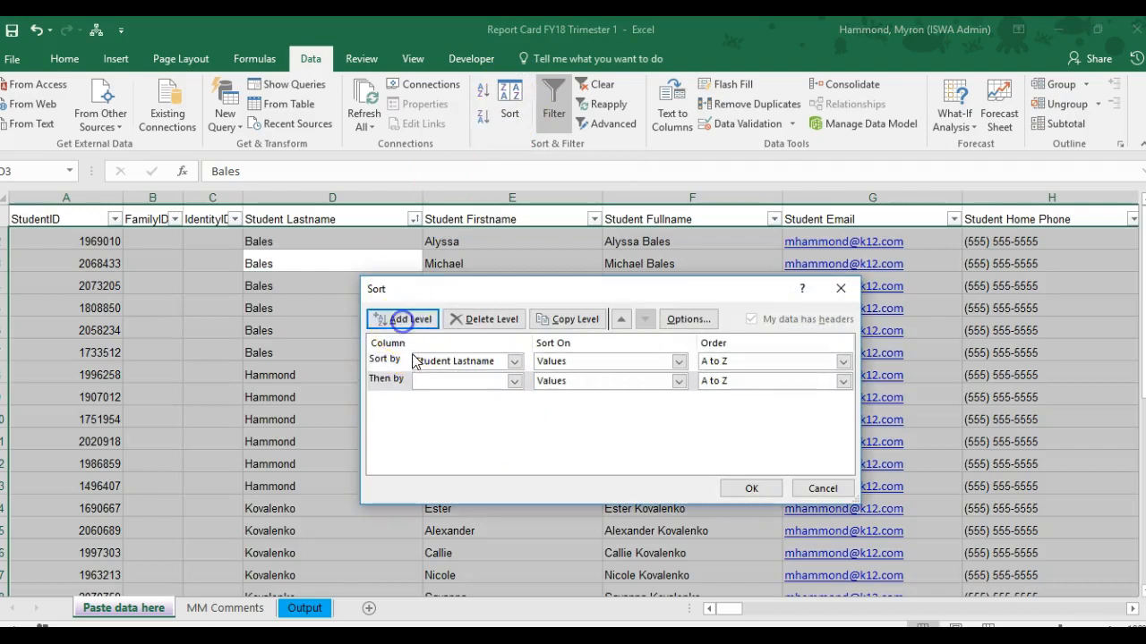
click(514, 382)
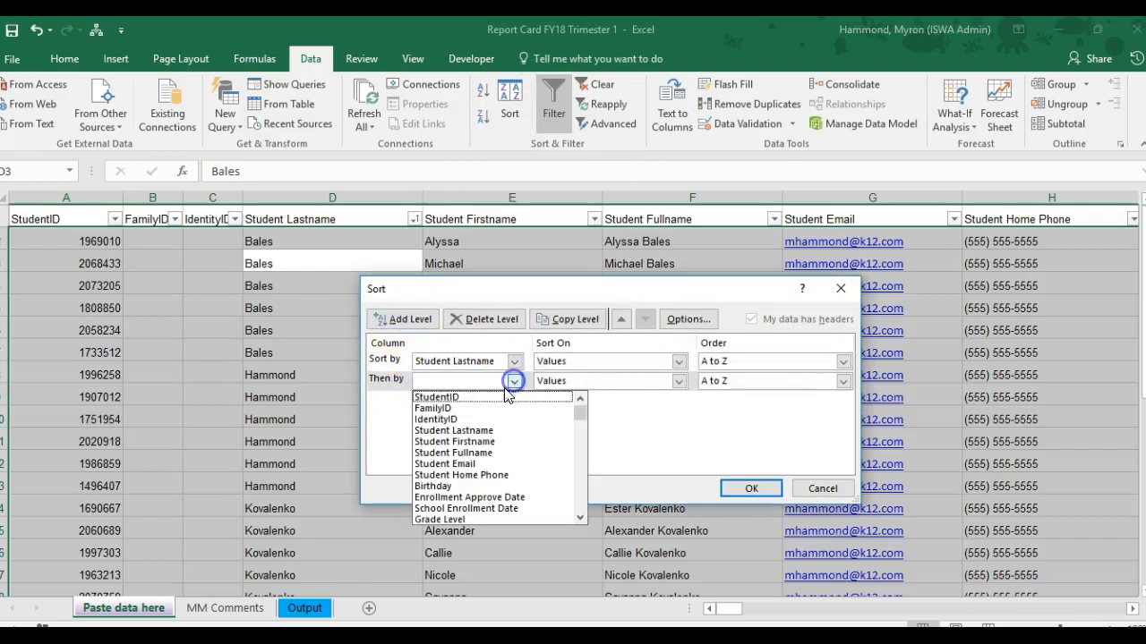
click(490, 442)
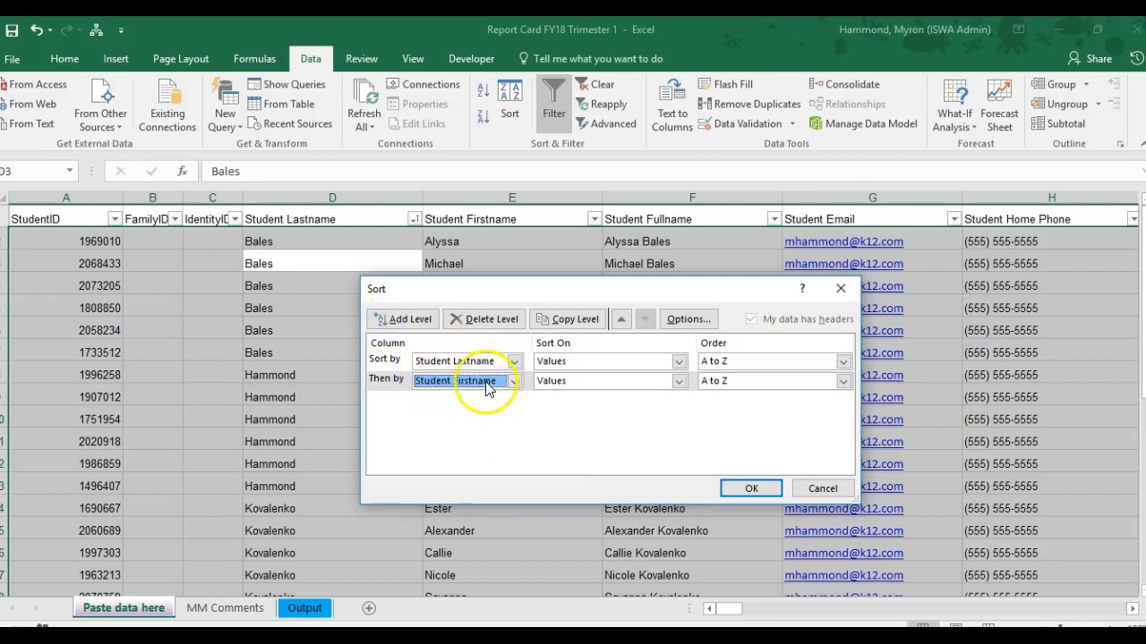
click(752, 488)
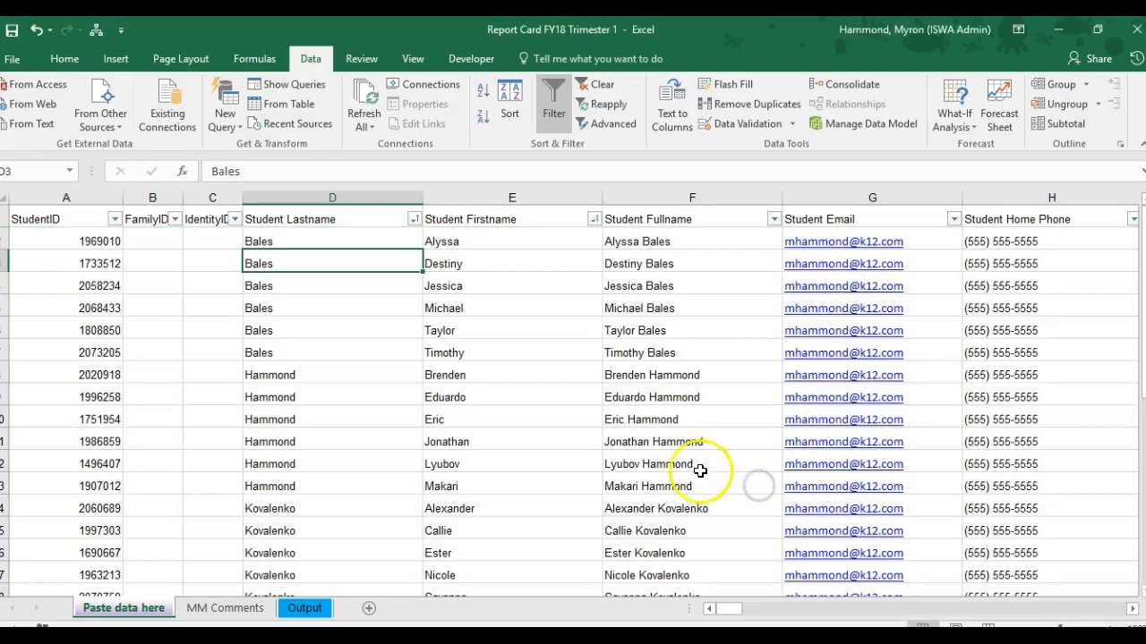
Go through the first eight students in the Output sheet's picker to check the last-name, first-name order
click(300, 608)
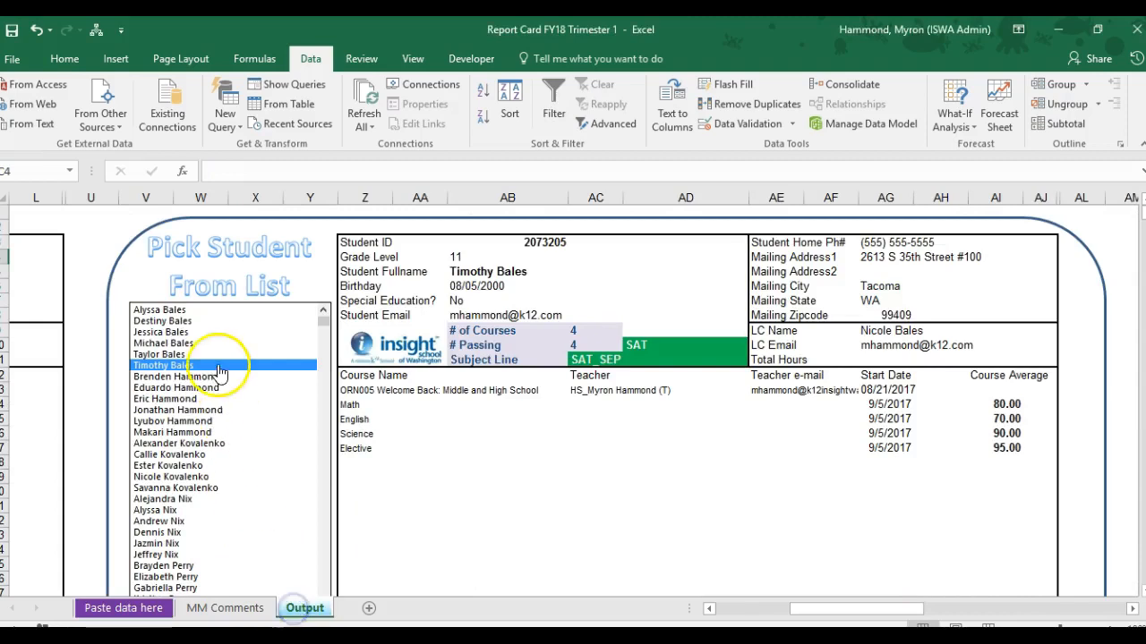
click(167, 310)
click(168, 320)
click(168, 332)
click(168, 344)
click(168, 354)
click(168, 365)
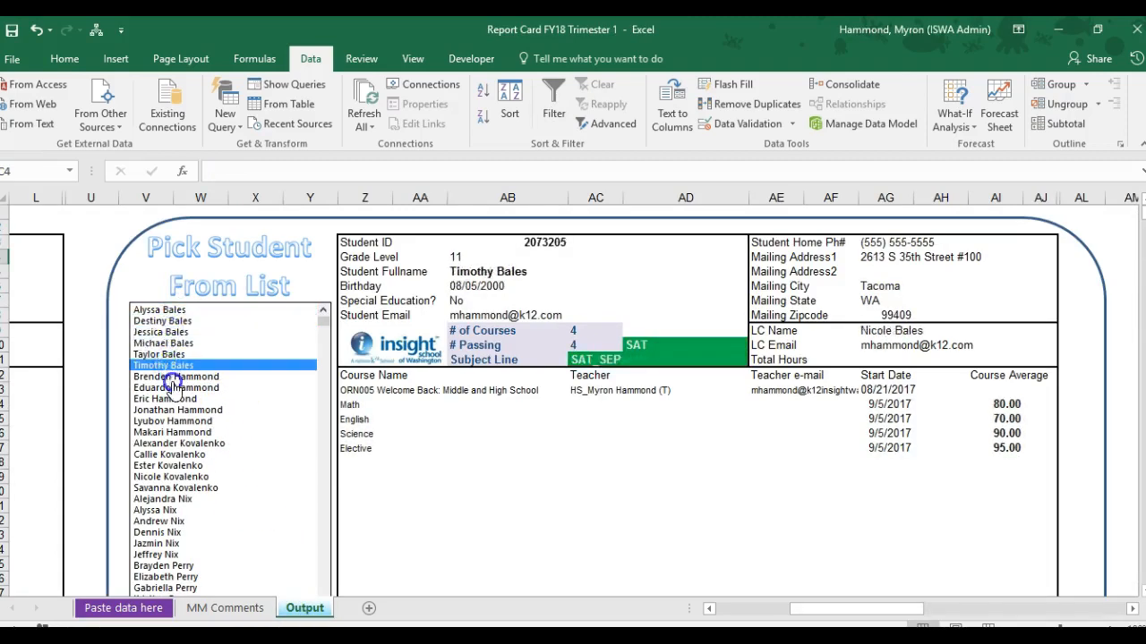
click(170, 377)
click(171, 388)
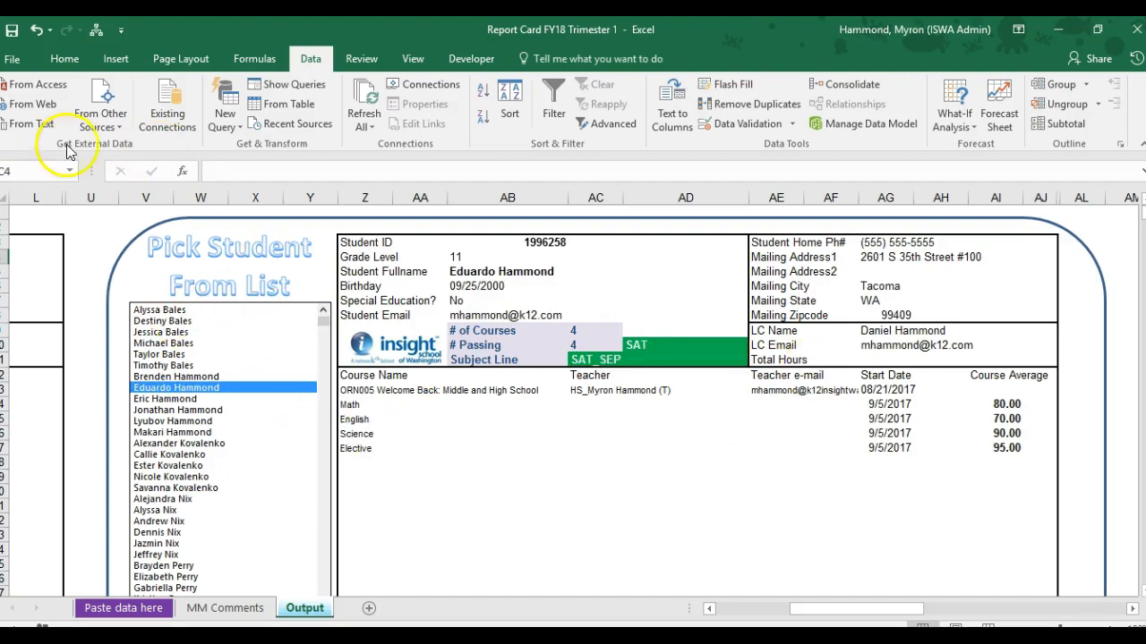
Save a copy of the workbook to the Desktop on this PC as "17 0905 Report Card"
click(11, 58)
click(48, 232)
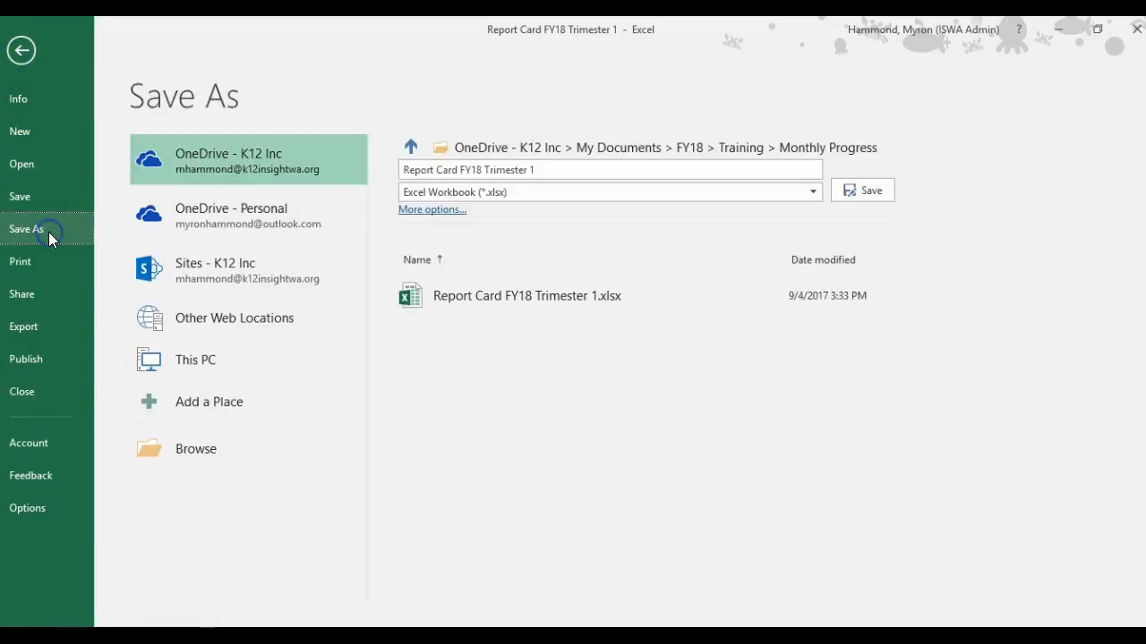
click(223, 358)
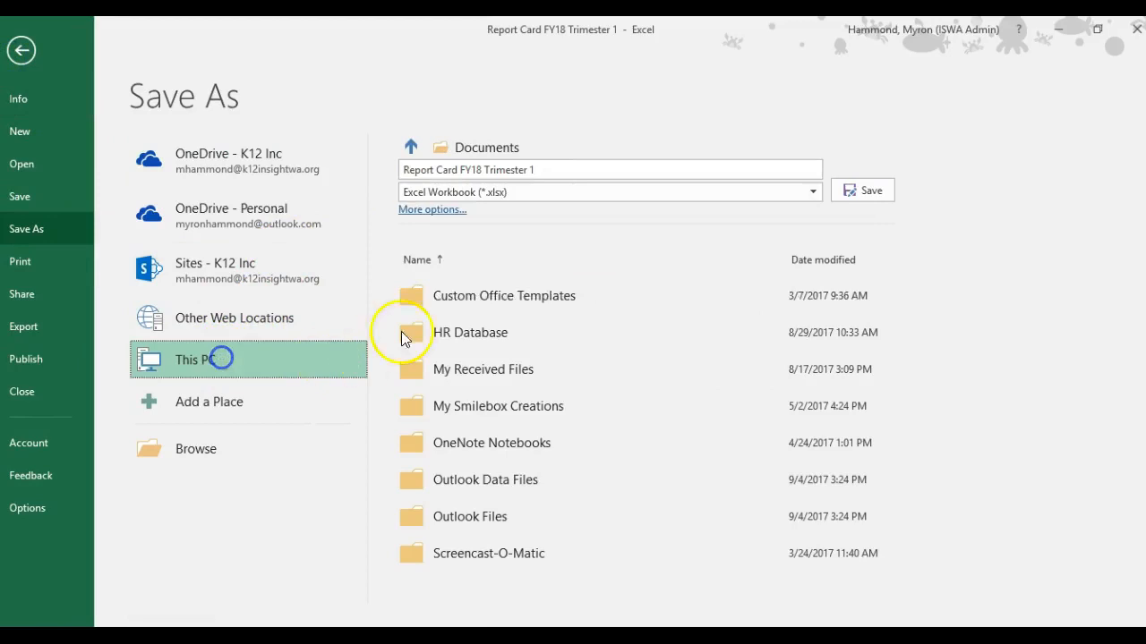
click(417, 211)
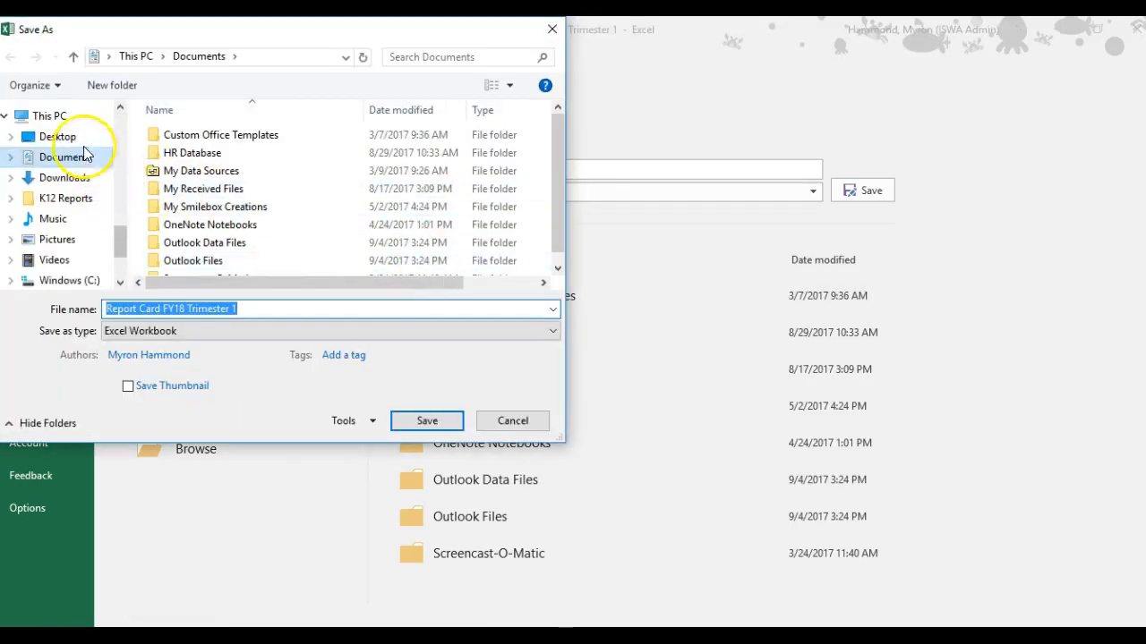
click(62, 136)
click(282, 306)
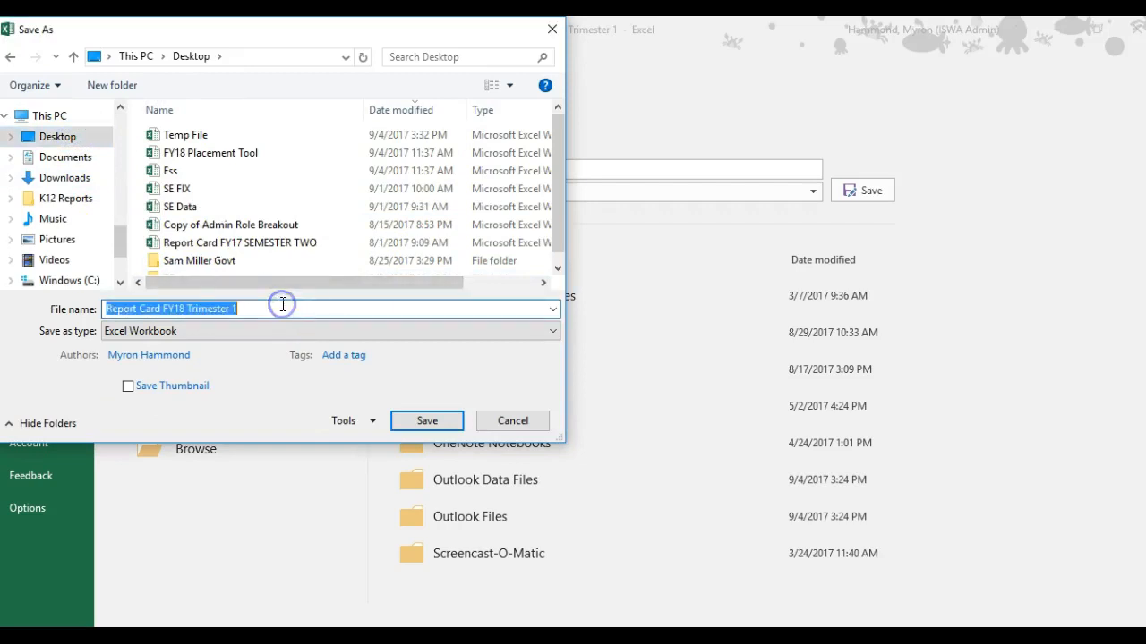
text(17 0905)
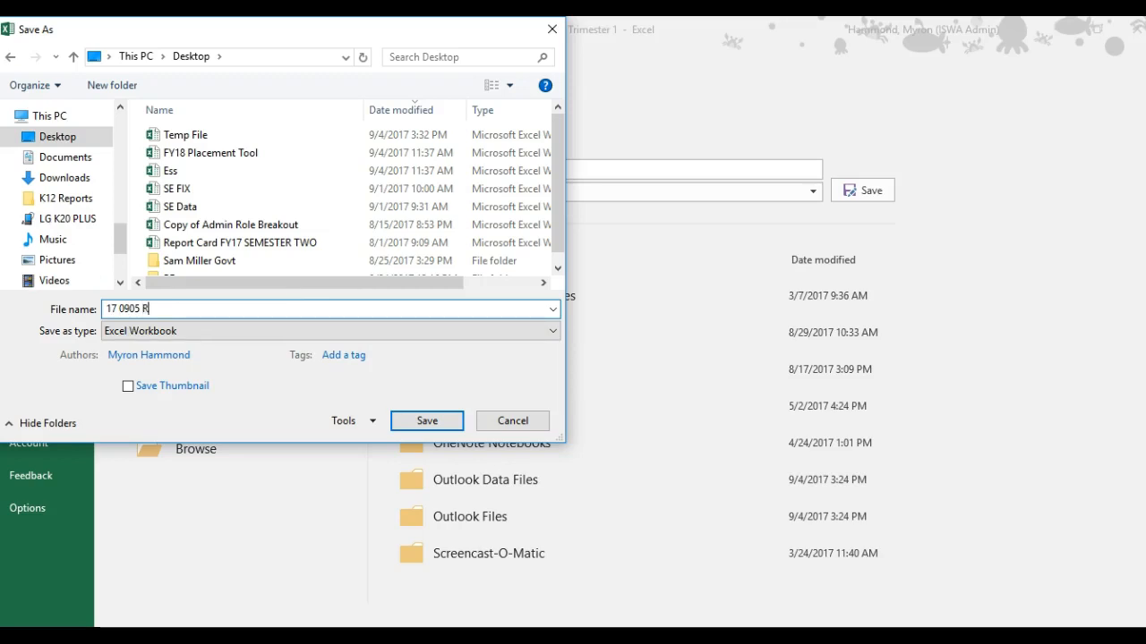
text(Report Card)
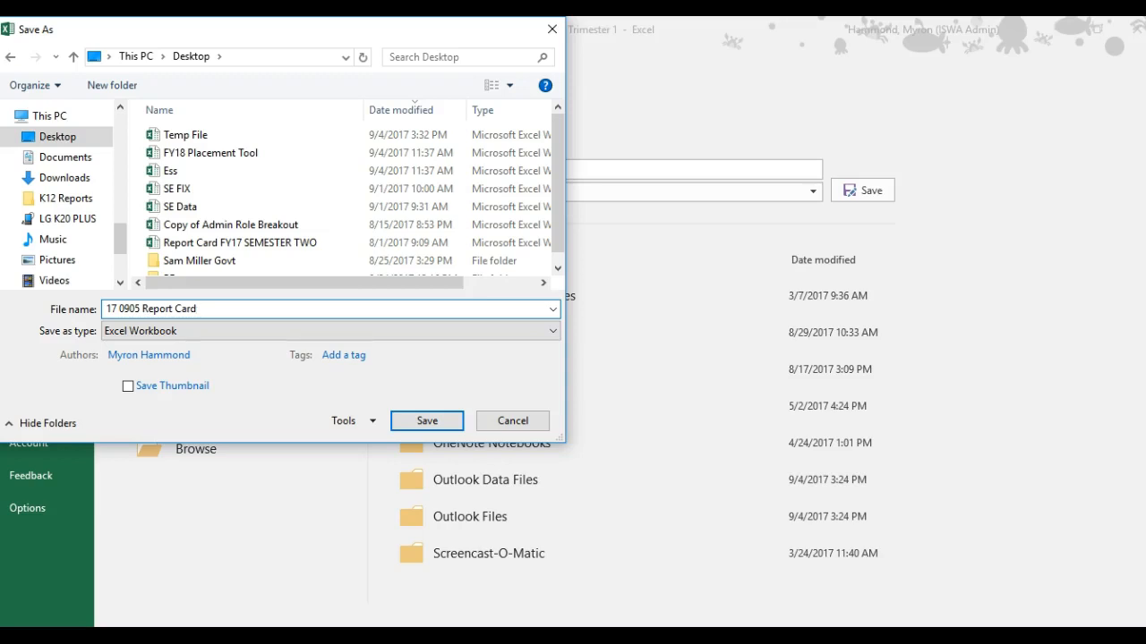
click(428, 422)
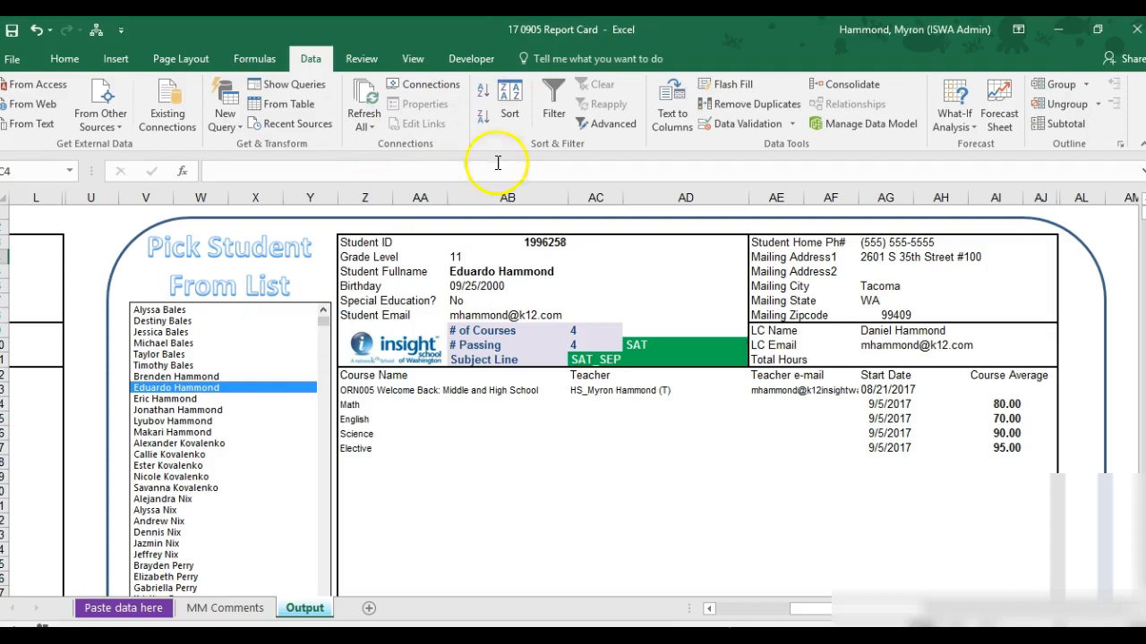
click(157, 322)
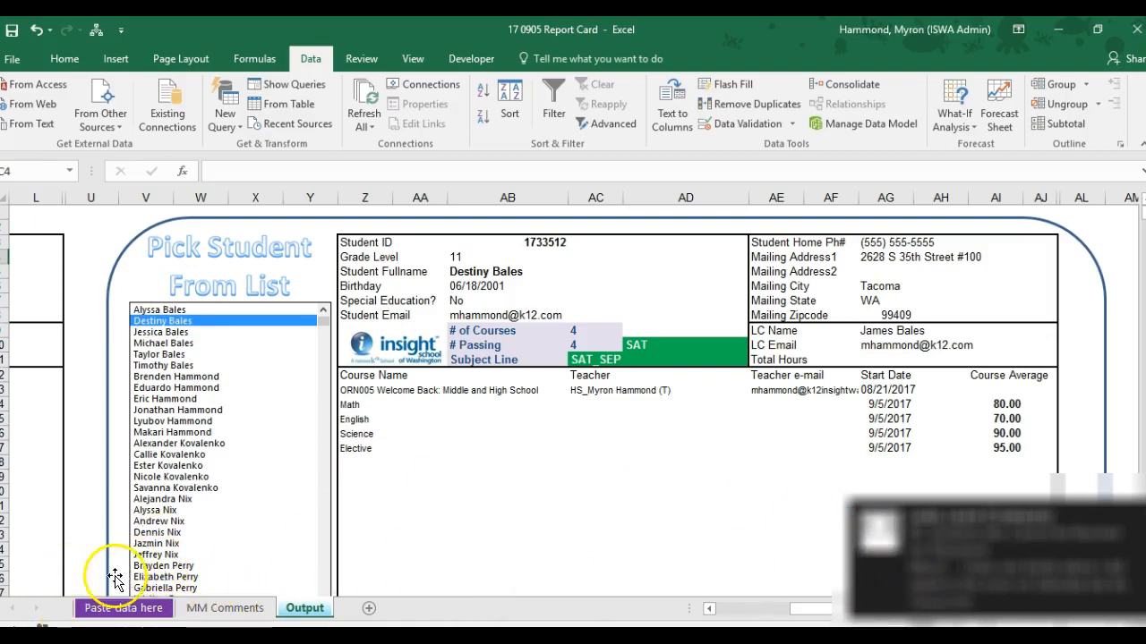
click(42, 626)
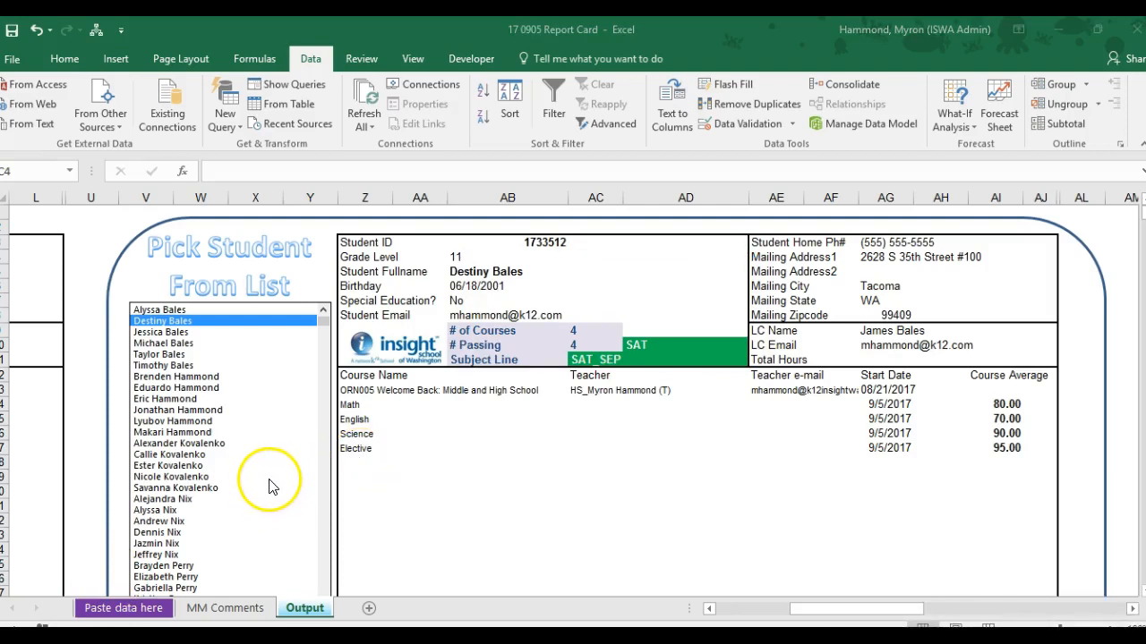
On the MM Comments sheet, review the students' course counts, passing counts and SAT/UNSAT statuses, ending at the first student's Comment 1 cell
click(220, 608)
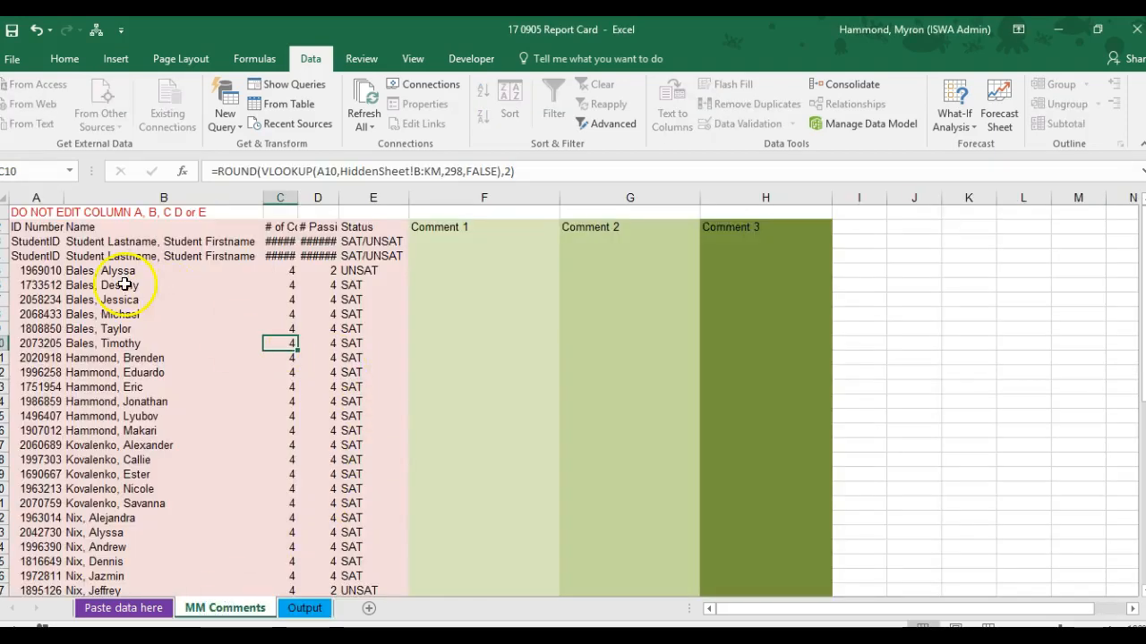
click(282, 274)
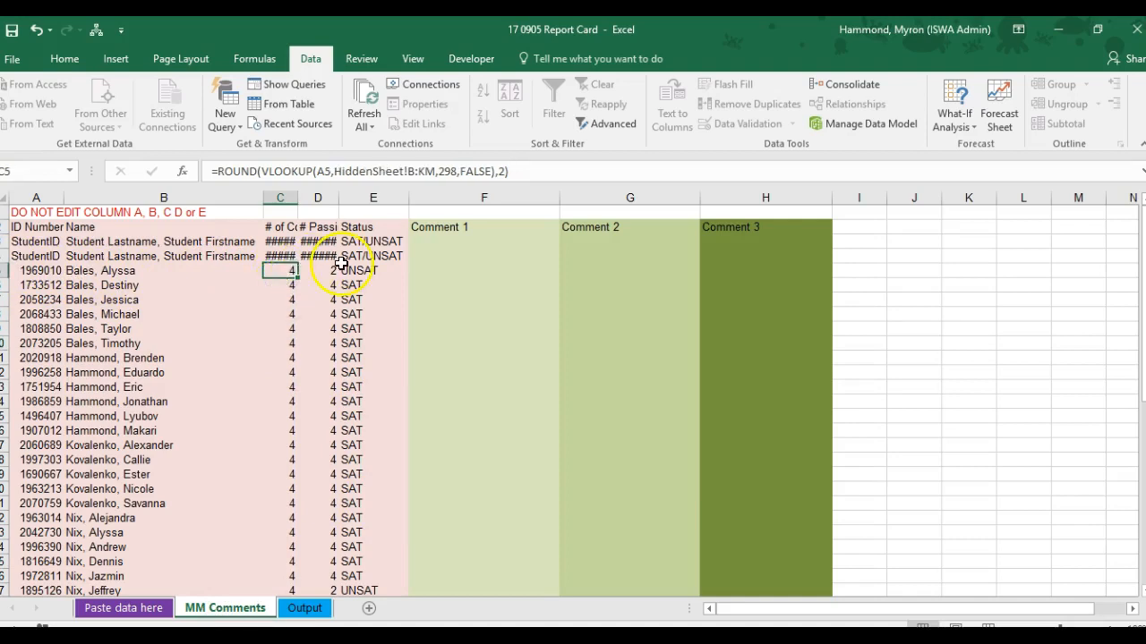
click(317, 270)
click(353, 271)
click(355, 307)
click(363, 358)
click(358, 313)
click(358, 284)
click(358, 270)
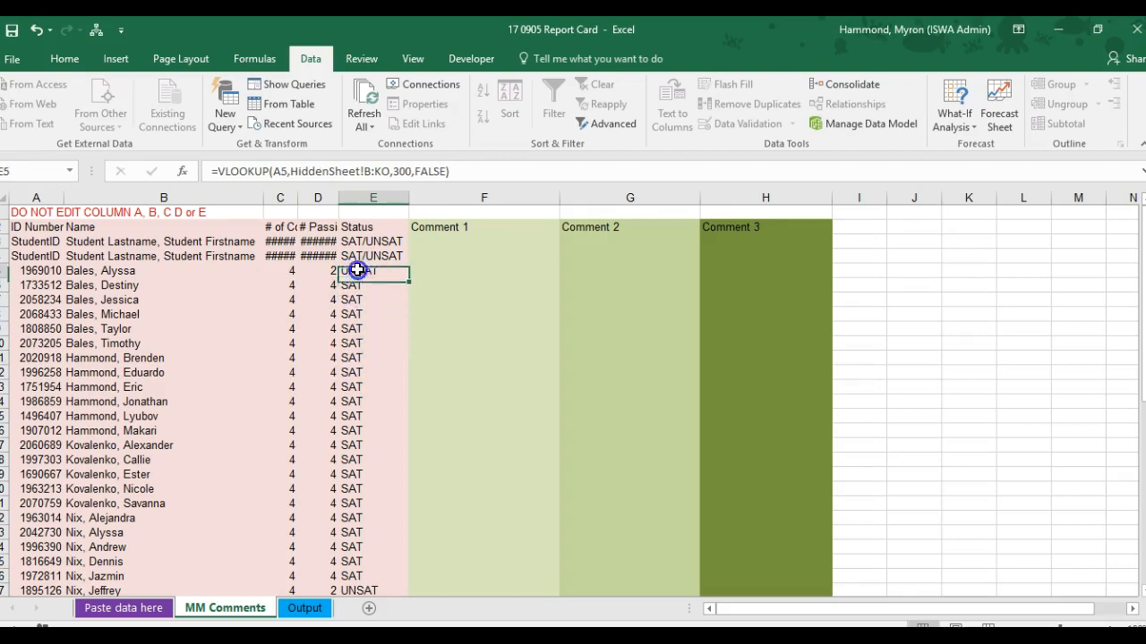
click(433, 266)
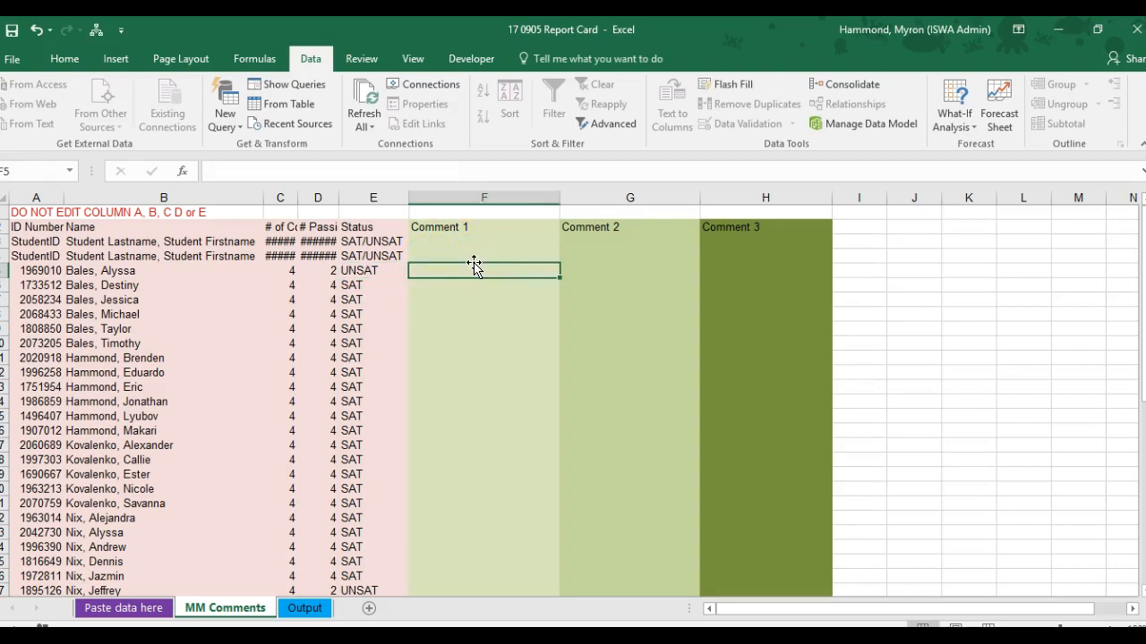
Enter "Please give me a call so we can talk about next steps." as Comment 1 for the first student, in F5
text(Please give me a)
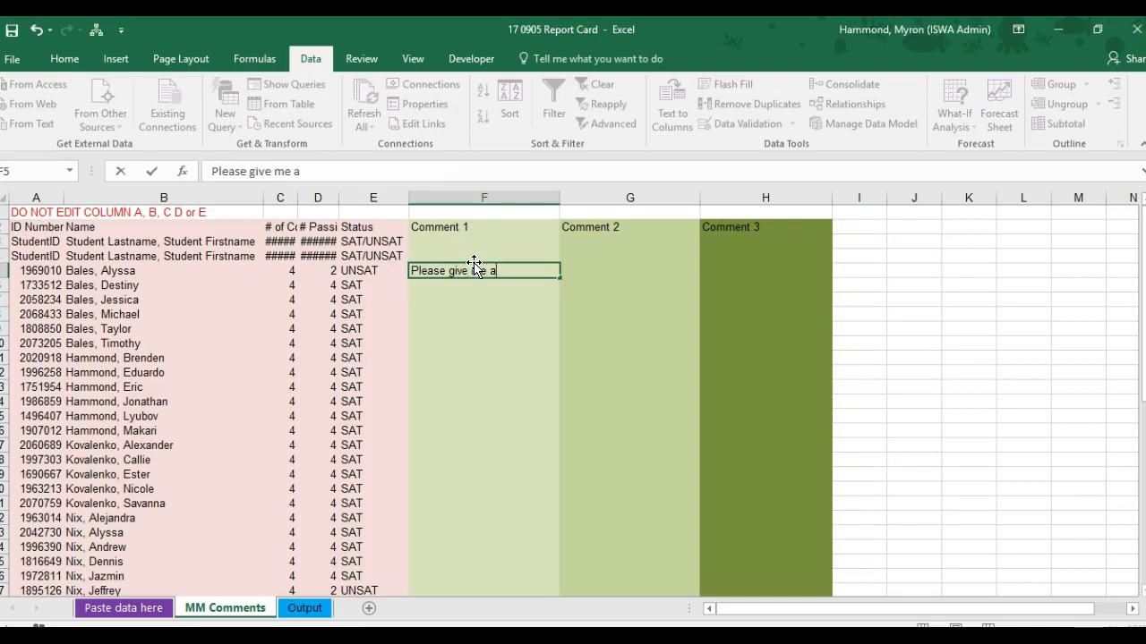
text( call so we can talk about )
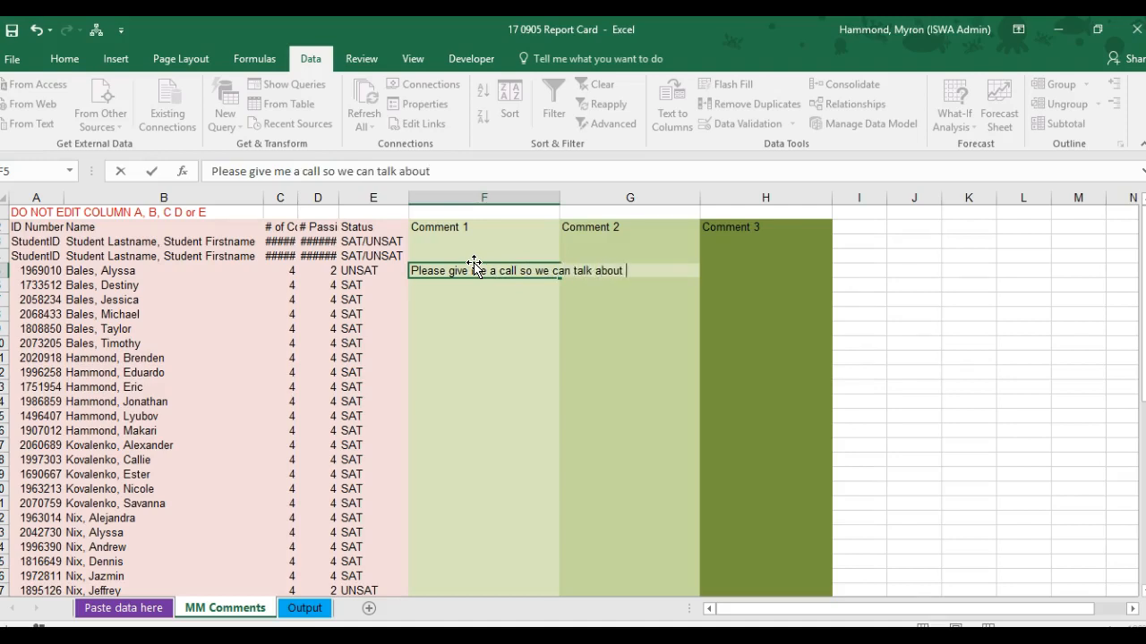
text(next steps.)
key(Return)
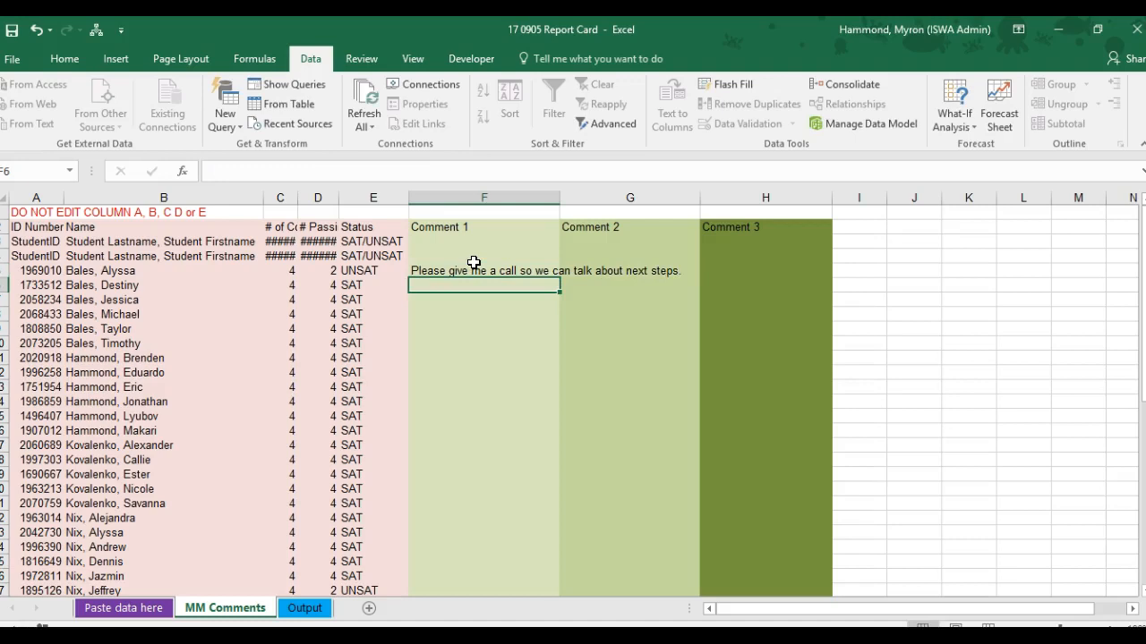
Enter the second student's Comment 1 in F6: the student's first name followed by "…doing great! Love your progress!"
text(Destiny…doing great)
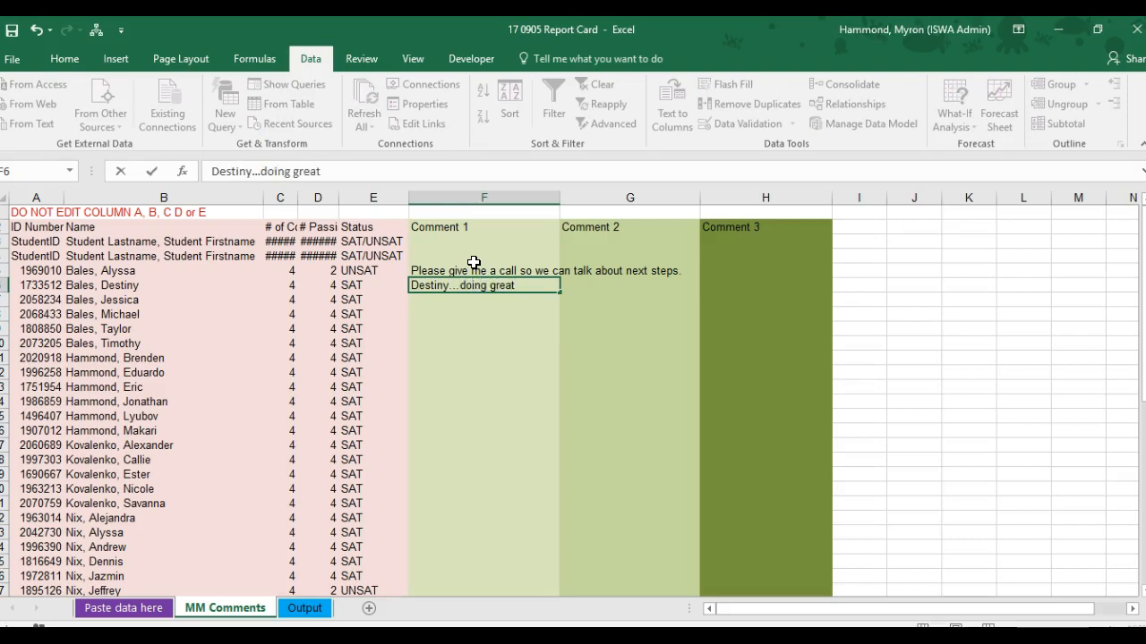
text(your progress!)
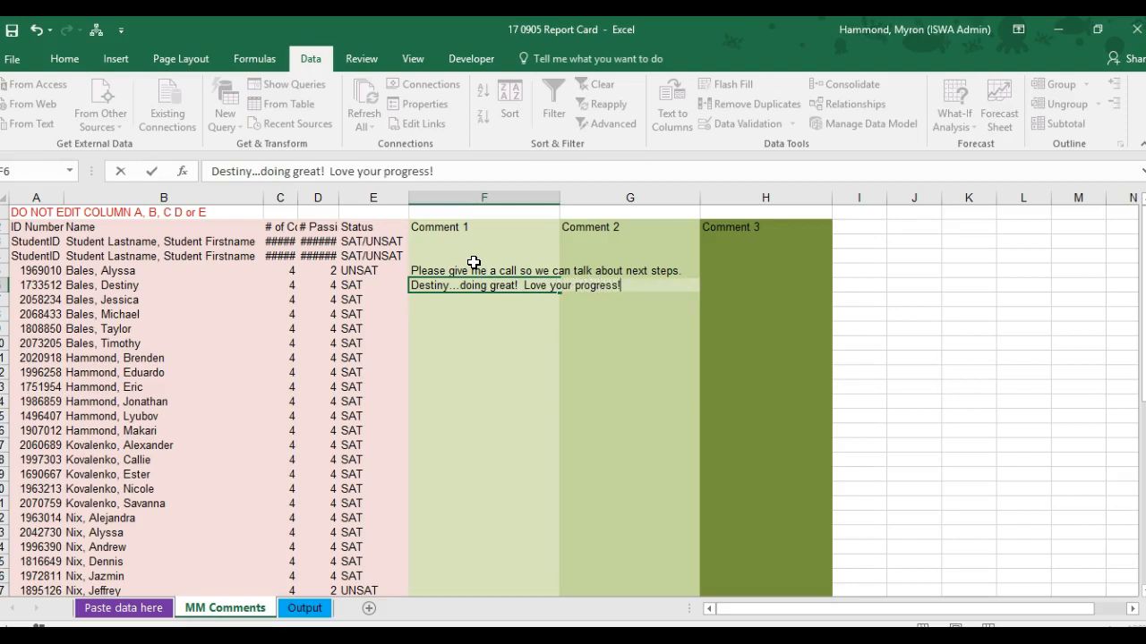
key(Return)
key(Up)
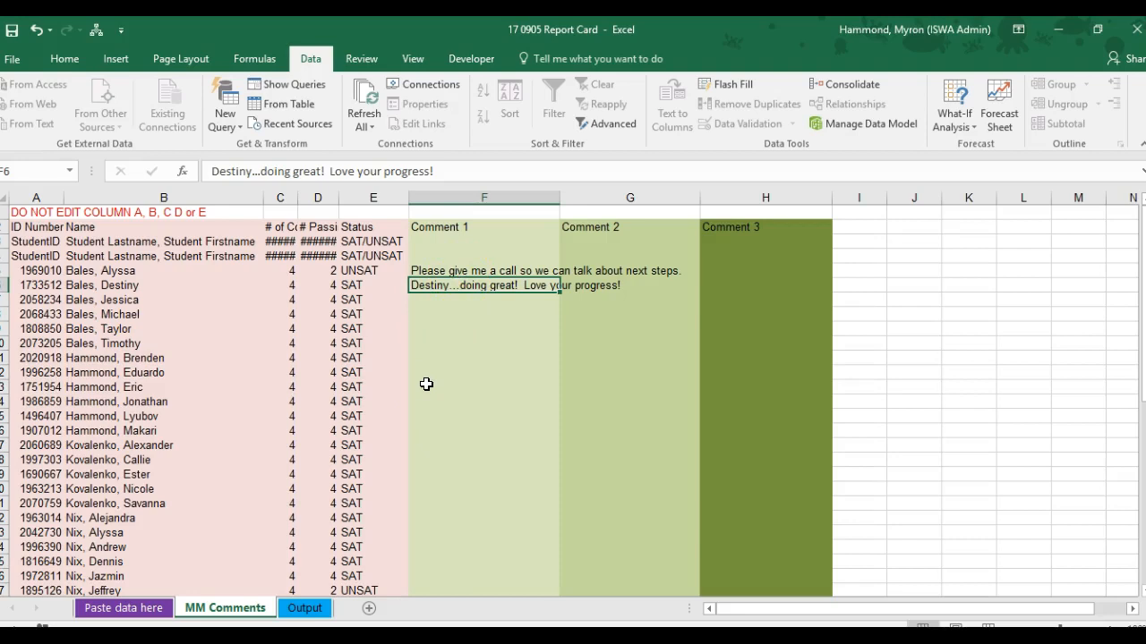
Save the 17 0905 Report Card workbook and close it
click(17, 34)
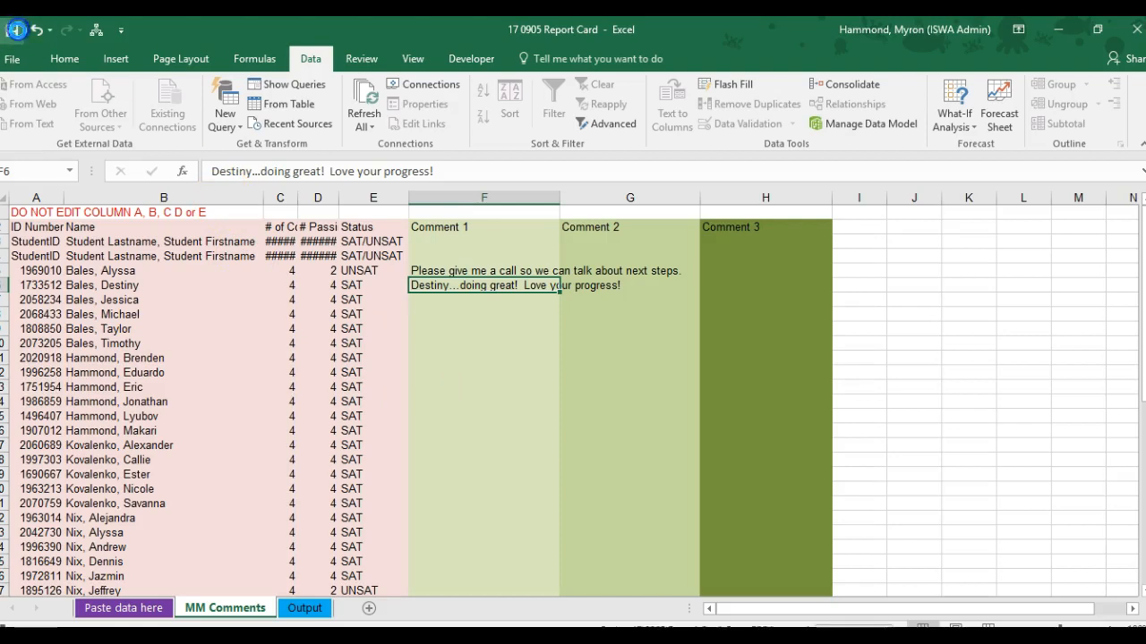
click(7, 59)
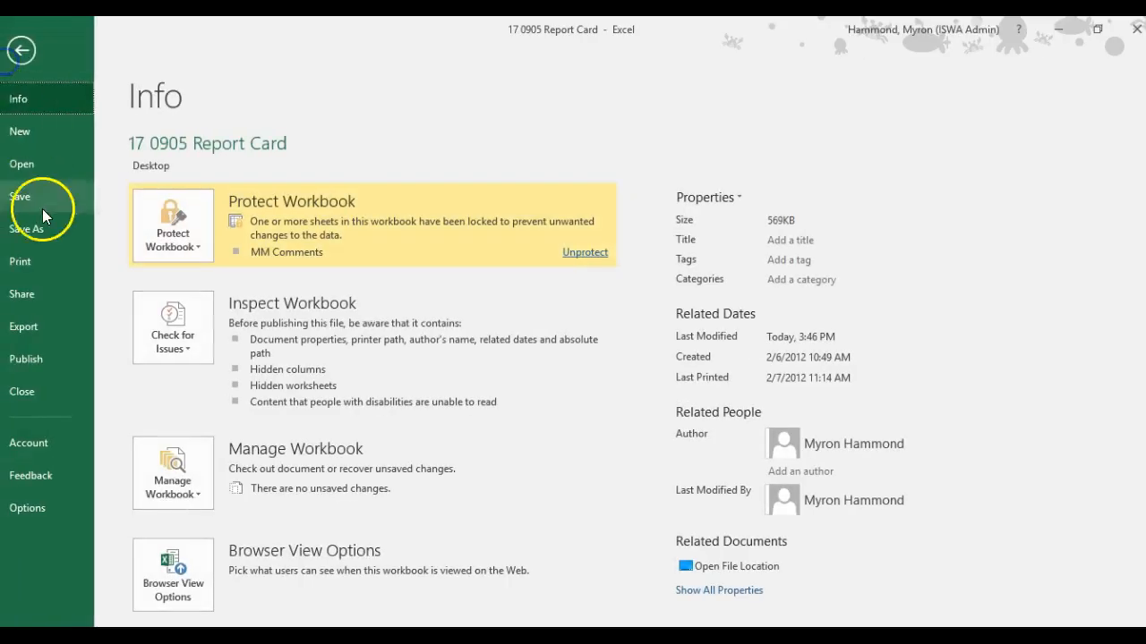
click(40, 392)
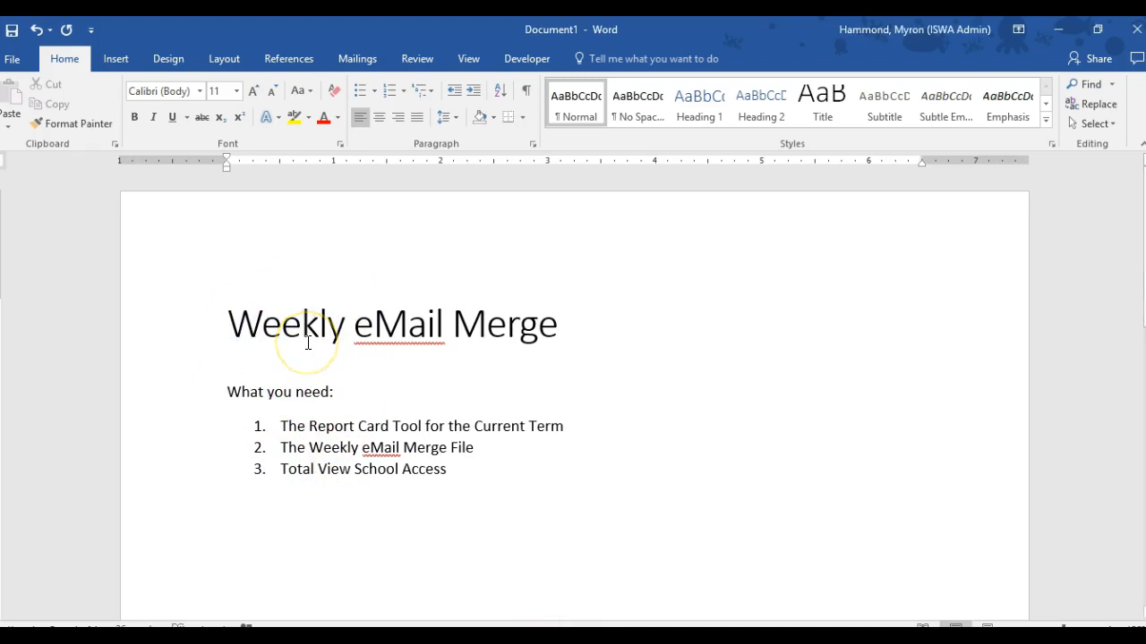
In Word, open the recent document "17 0911 Report Card Weekly Mailing Template" and decline running its SQL command
click(24, 66)
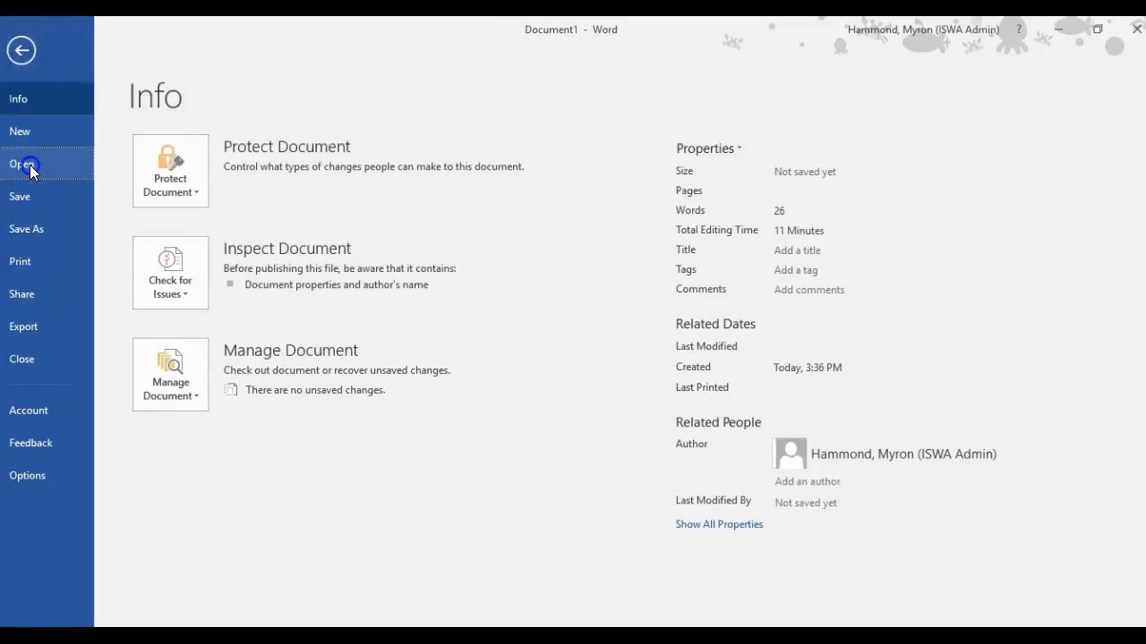
click(27, 167)
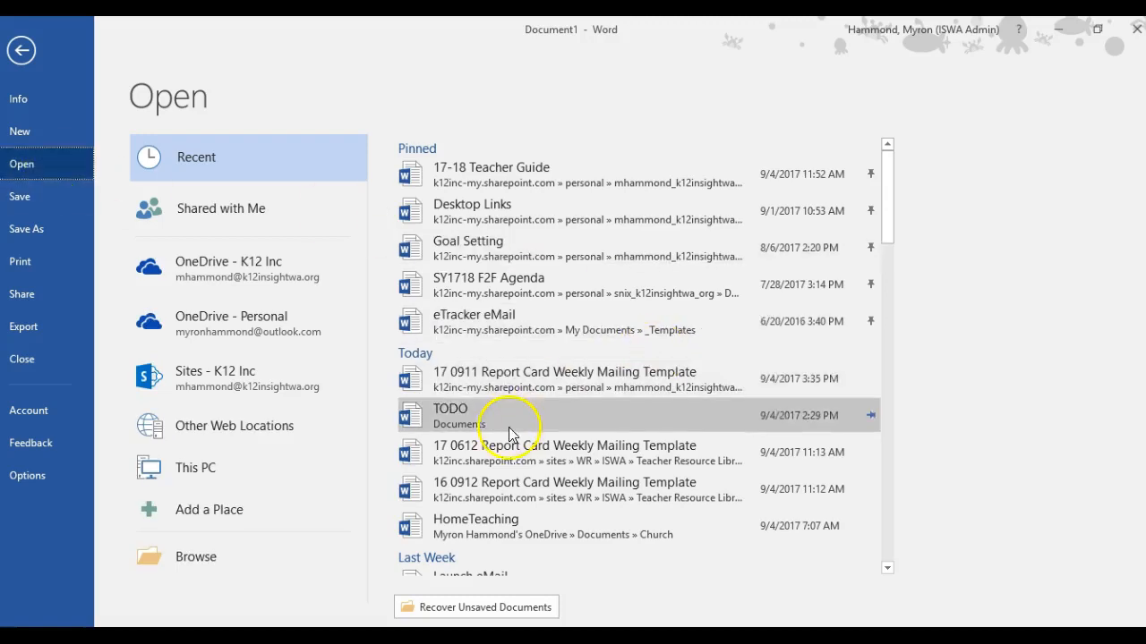
click(514, 381)
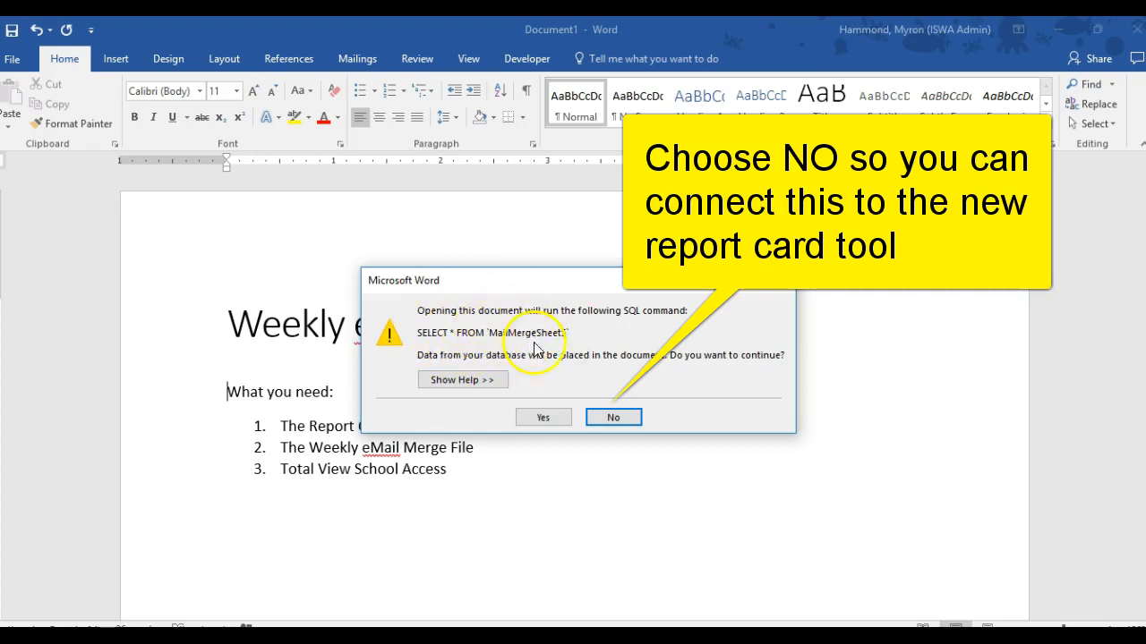
click(613, 418)
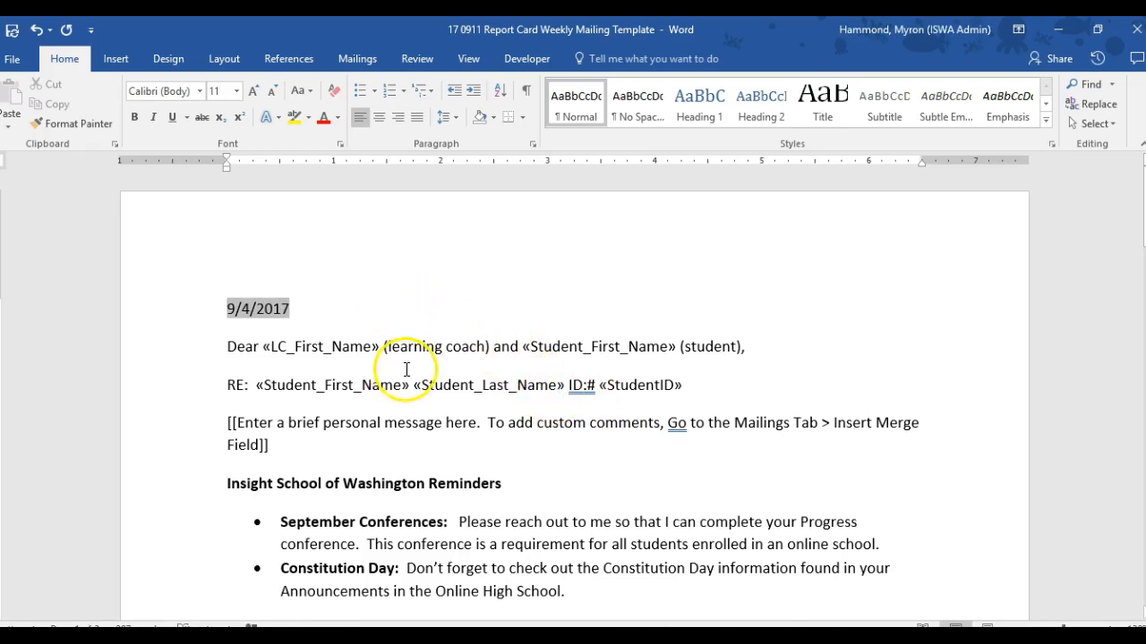
Connect the letter to an existing recipient list: the MailMergeSheet$ table of the "17 0905 Report Card" workbook on the Desktop
click(362, 60)
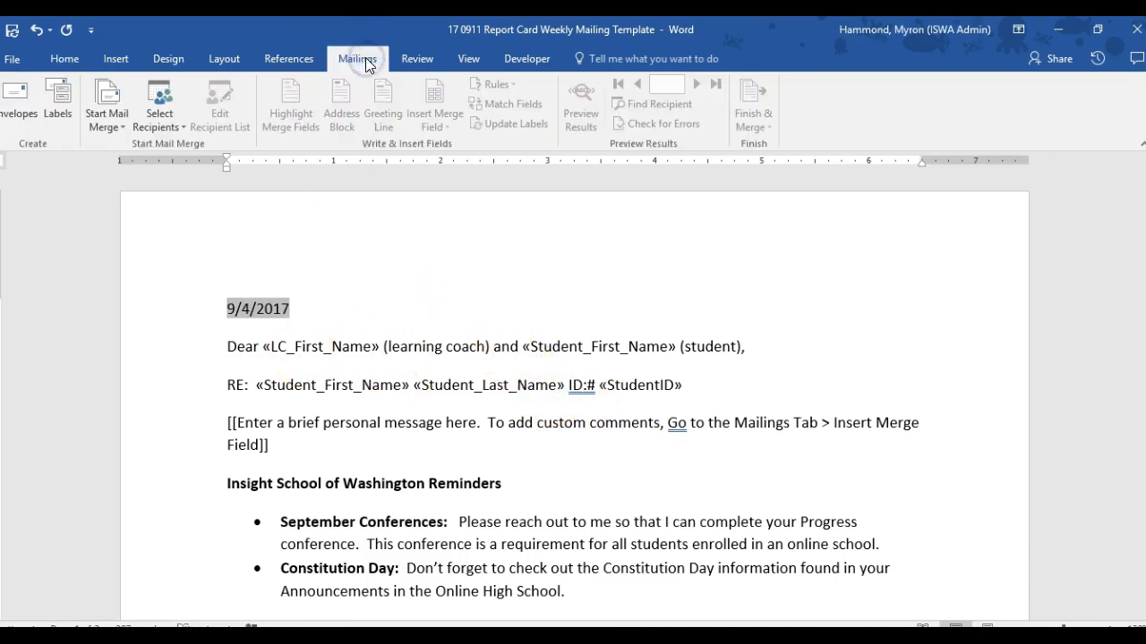
click(158, 127)
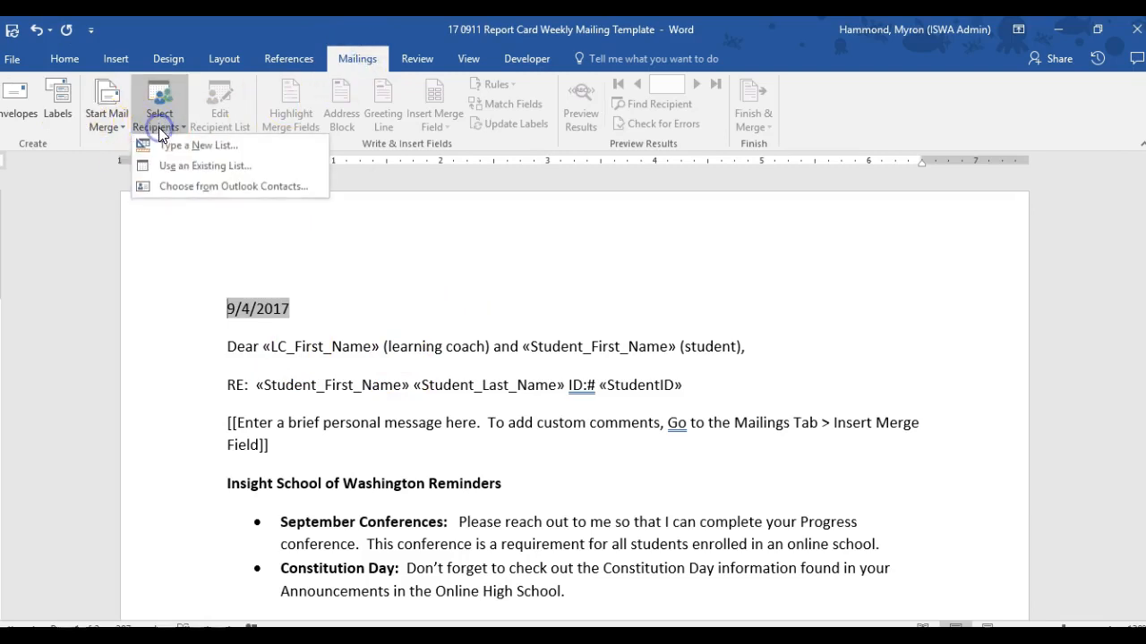
click(172, 170)
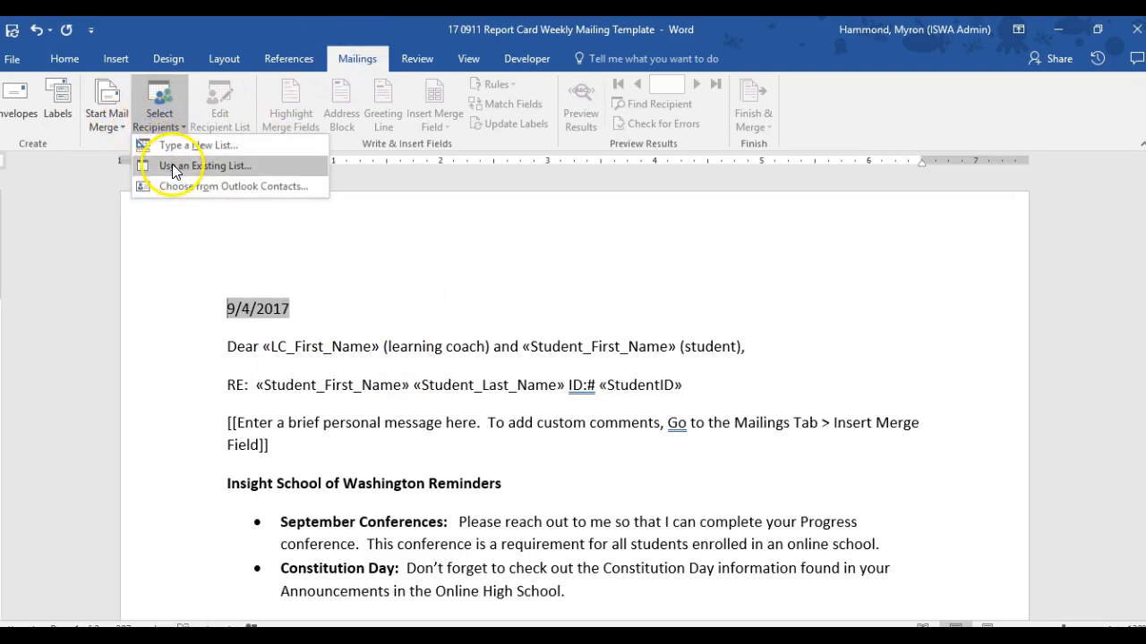
click(173, 170)
drag(122, 296, 123, 109)
click(57, 143)
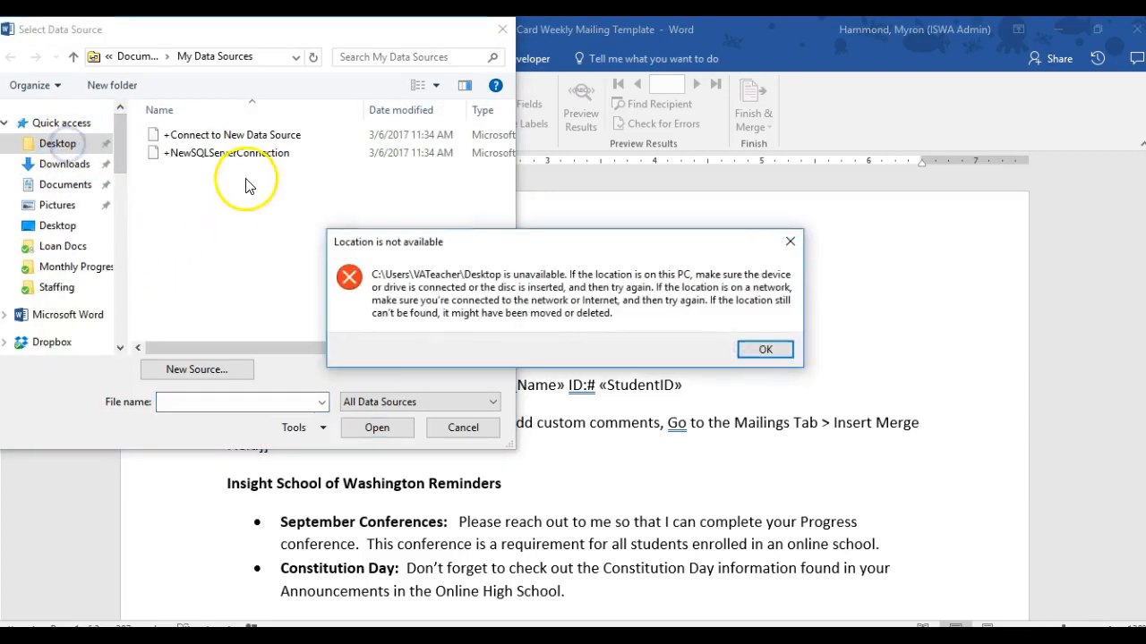
click(787, 350)
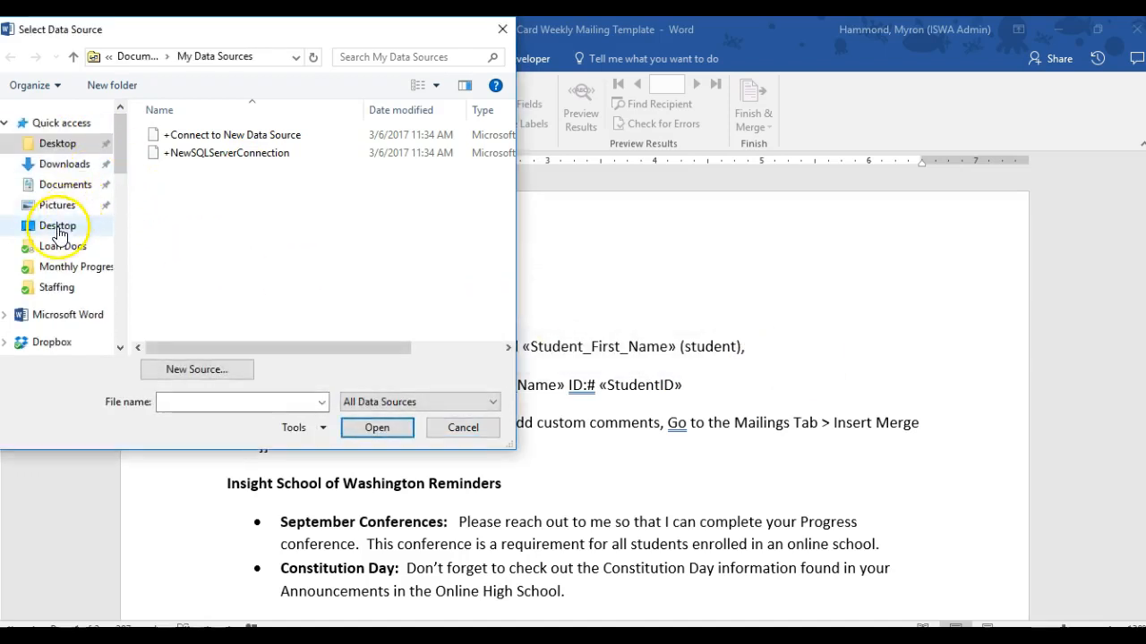
click(59, 231)
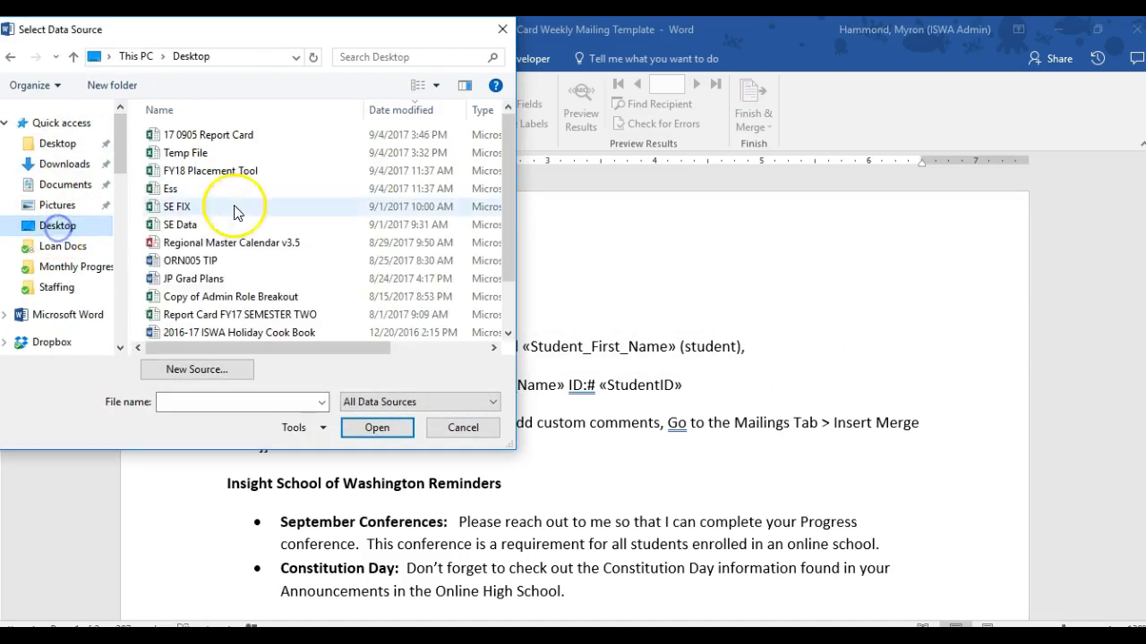
click(217, 138)
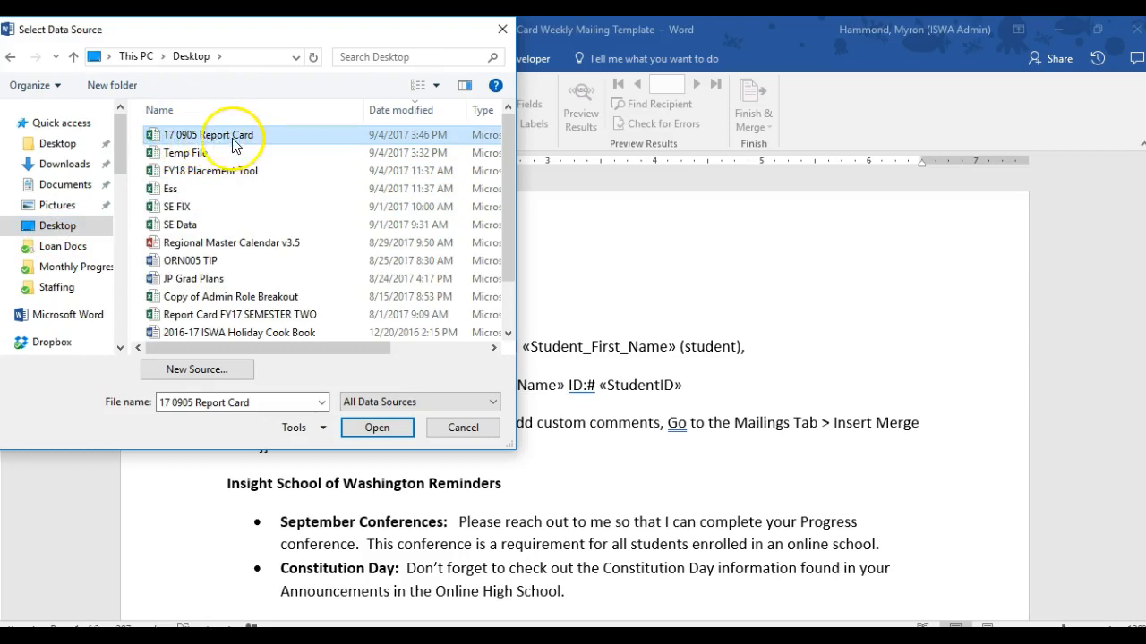
click(375, 429)
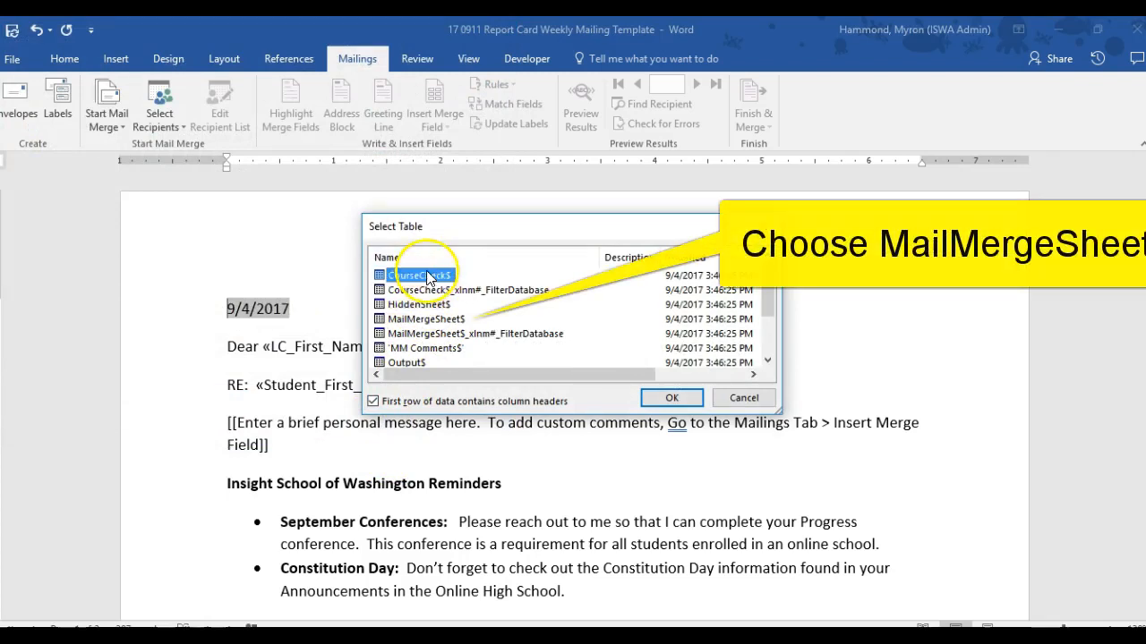
click(408, 322)
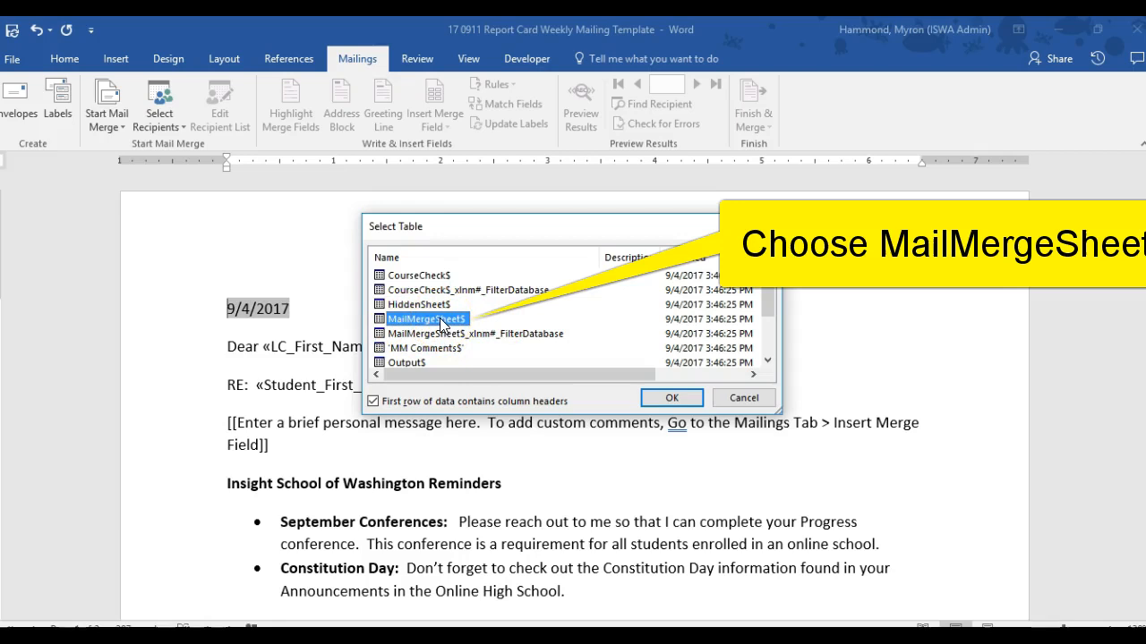
click(671, 399)
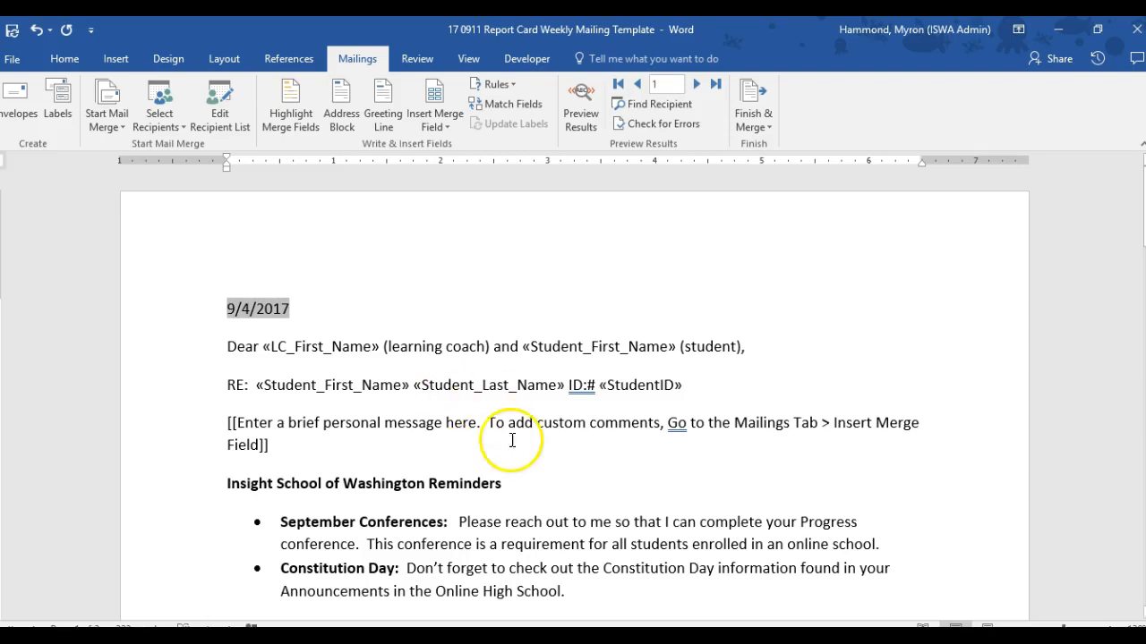
Replace the bracketed personal message placeholder with "Hope you have a great week!" and start a new line below it
drag(287, 446, 228, 418)
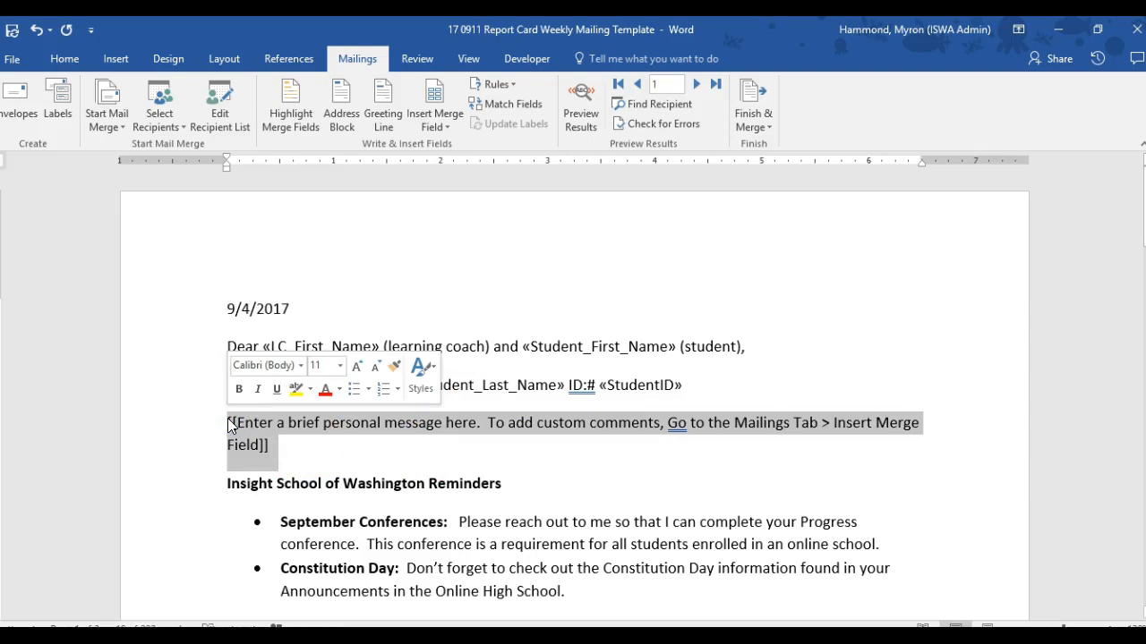
text(Hope you have a great week!)
key(Return)
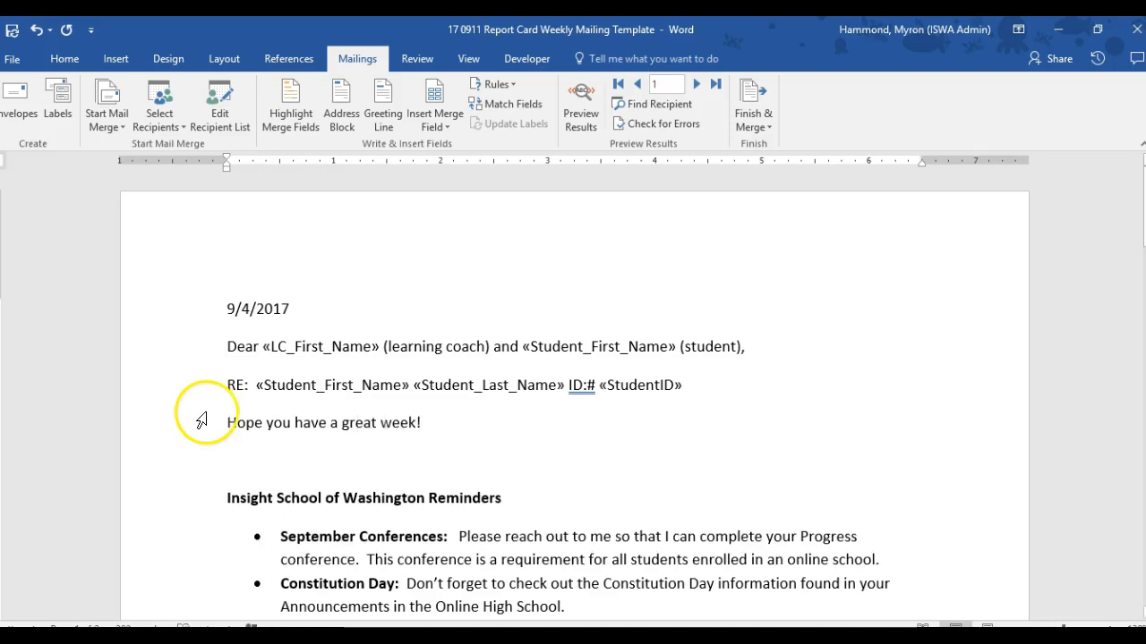
Insert the Comment_1 merge field on the empty line below the greeting message
click(445, 123)
scroll(454, 465, down, 12)
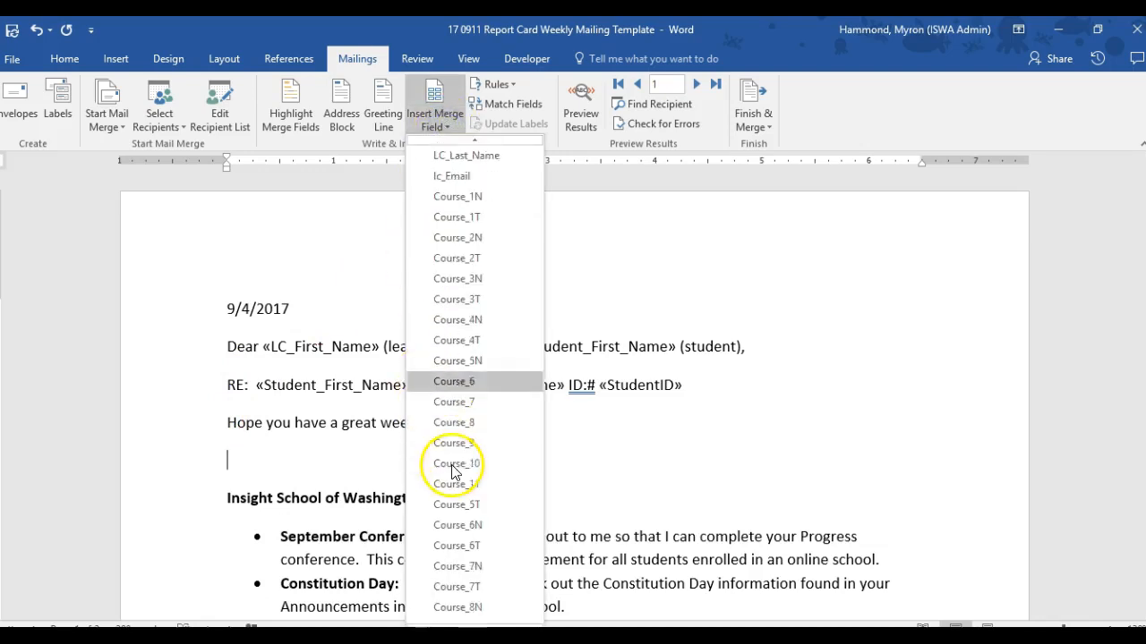
scroll(456, 467, down, 11)
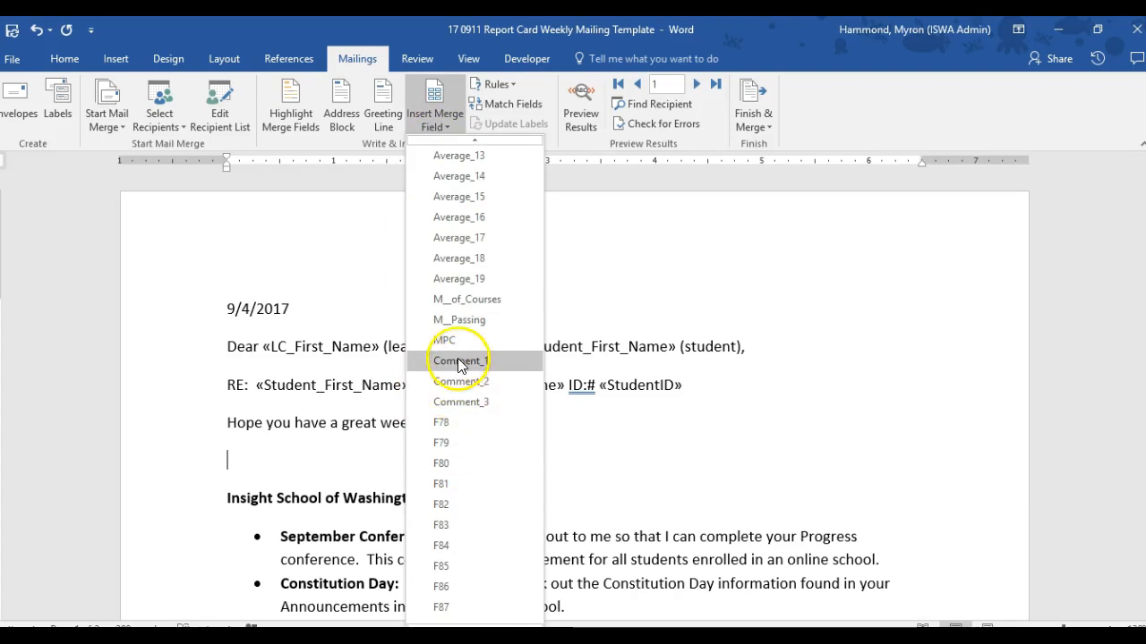
click(458, 360)
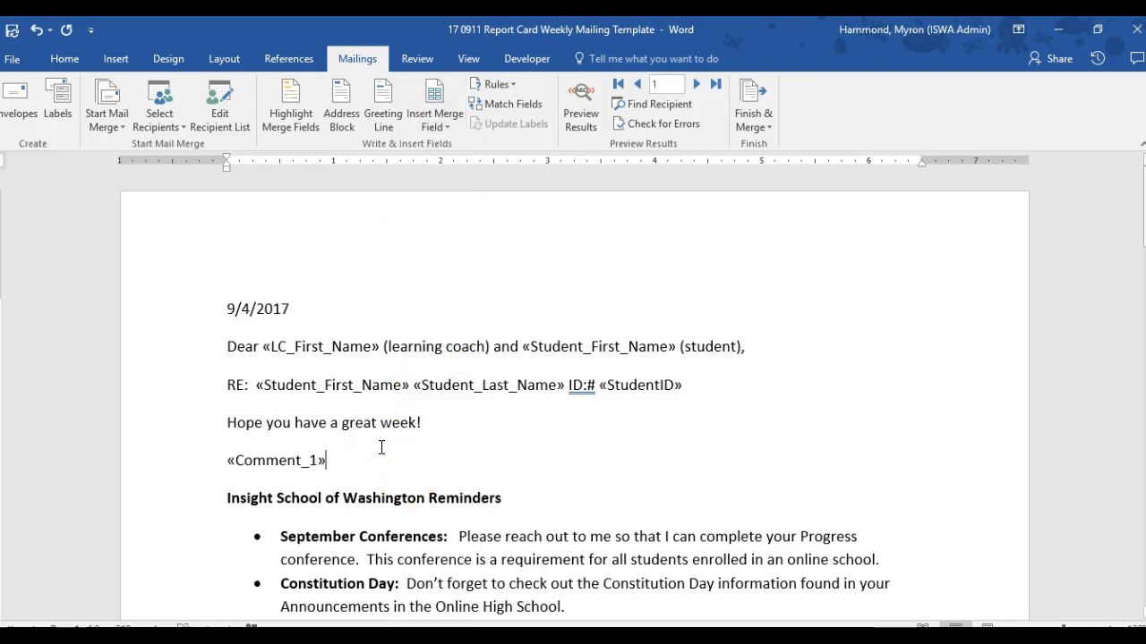
Review the rest of the template: the reminders, Student Progress table, homeroom teacher placeholder and course schedule table, then return to its beginning
scroll(302, 466, down, 2)
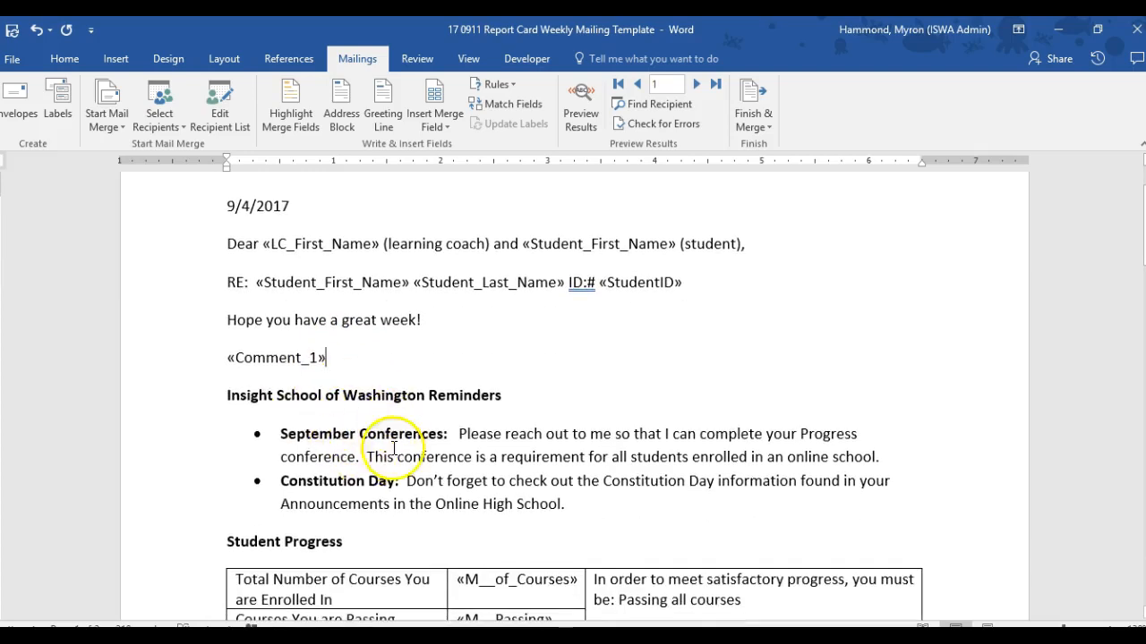
scroll(398, 438, down, 3)
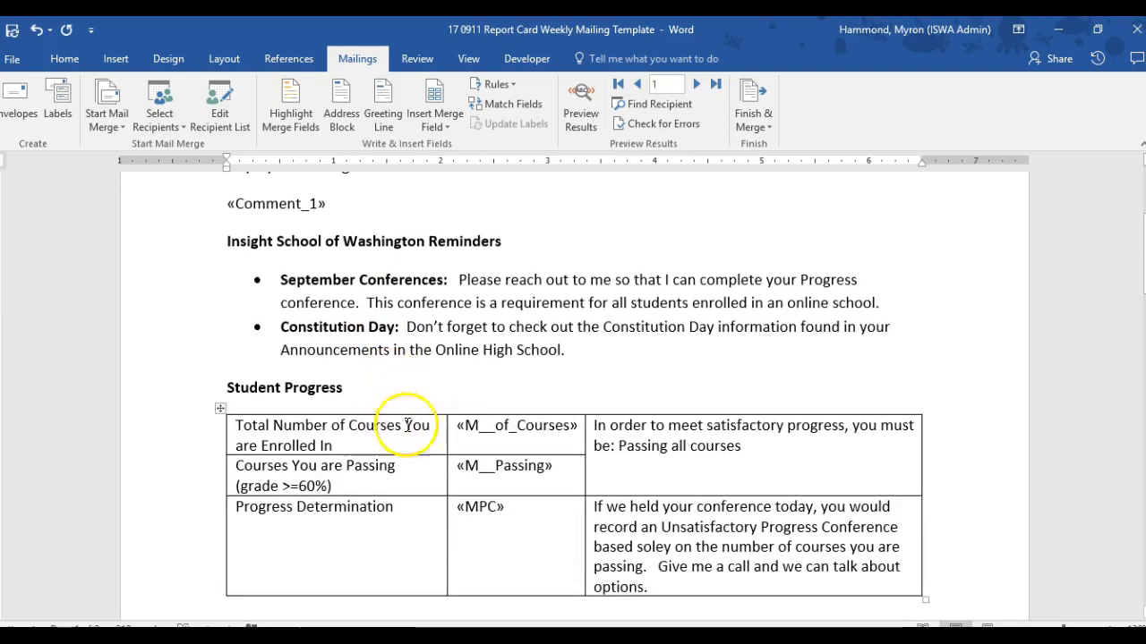
scroll(528, 479, down, 5)
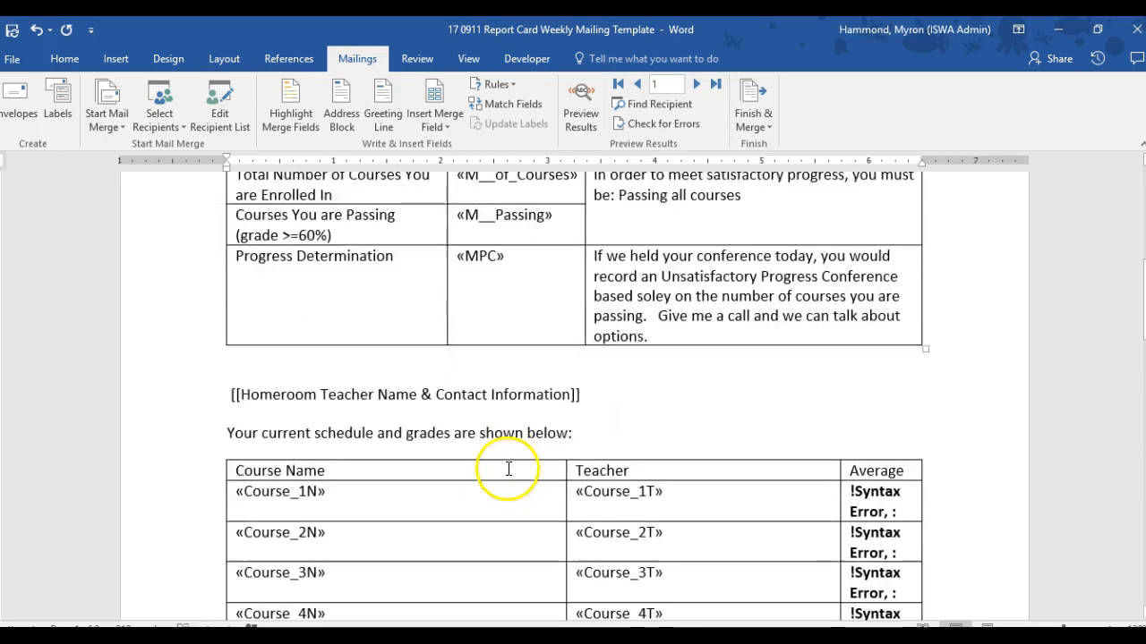
scroll(508, 469, down, 1)
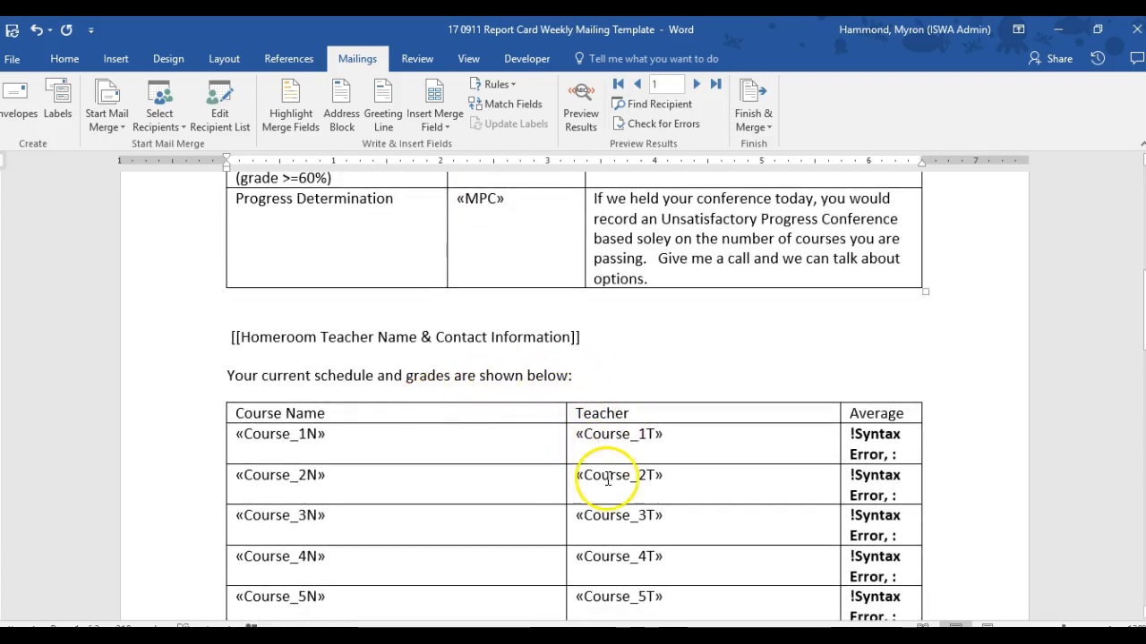
scroll(608, 481, down, 8)
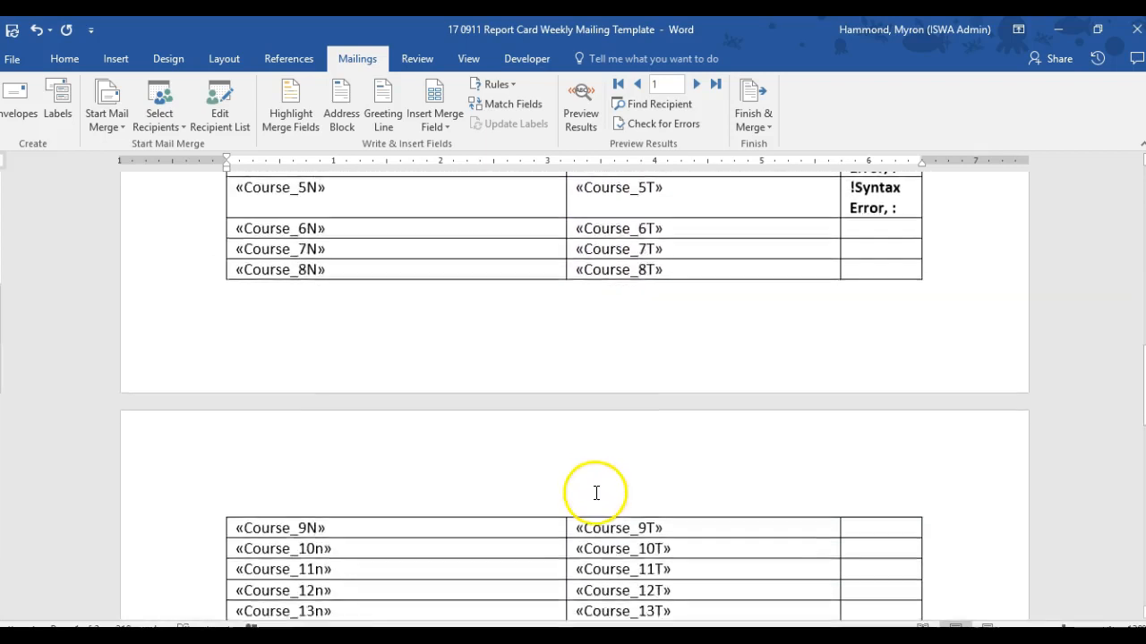
scroll(596, 493, down, 5)
scroll(588, 498, up, 20)
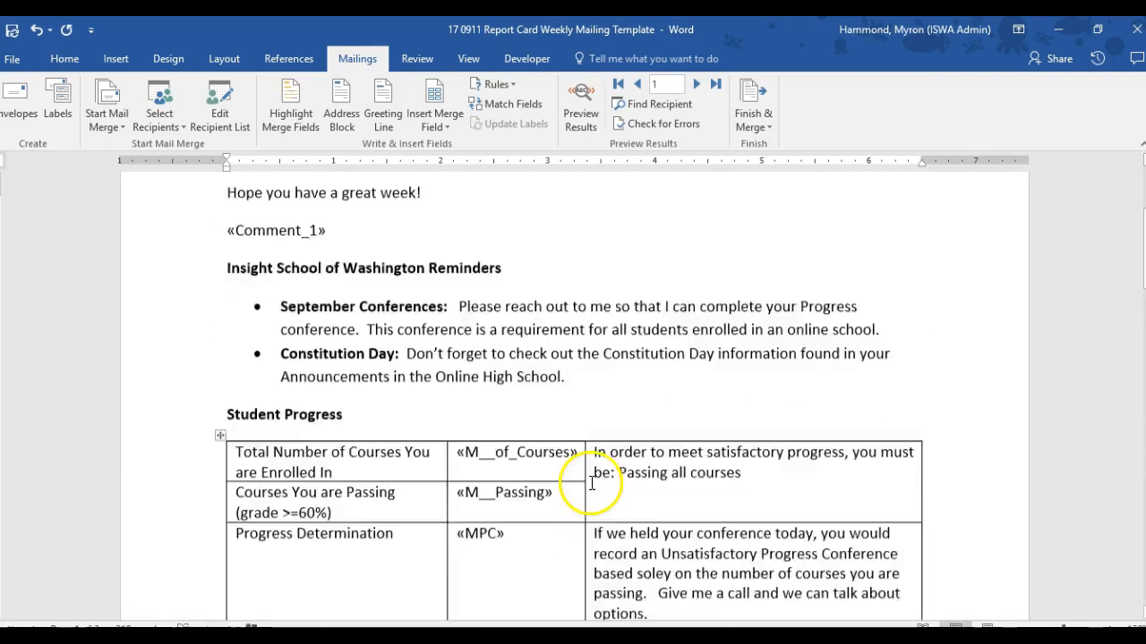
scroll(592, 483, up, 5)
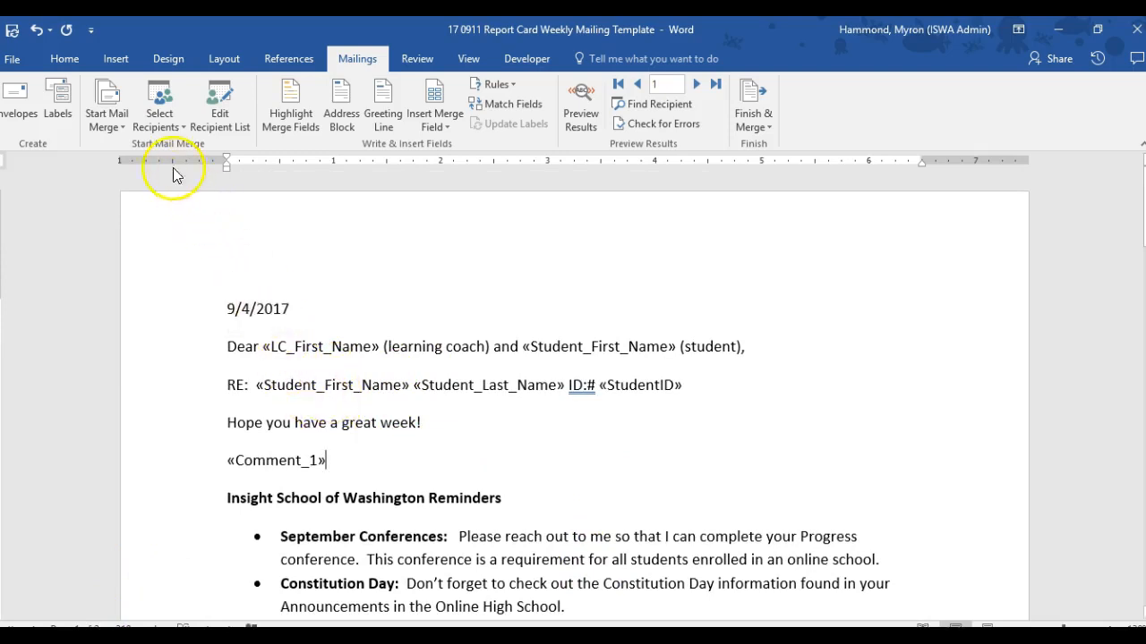
Edit the recipient list: clear every record, include only the student records numbered 1 to 29, and accept the selection
click(233, 107)
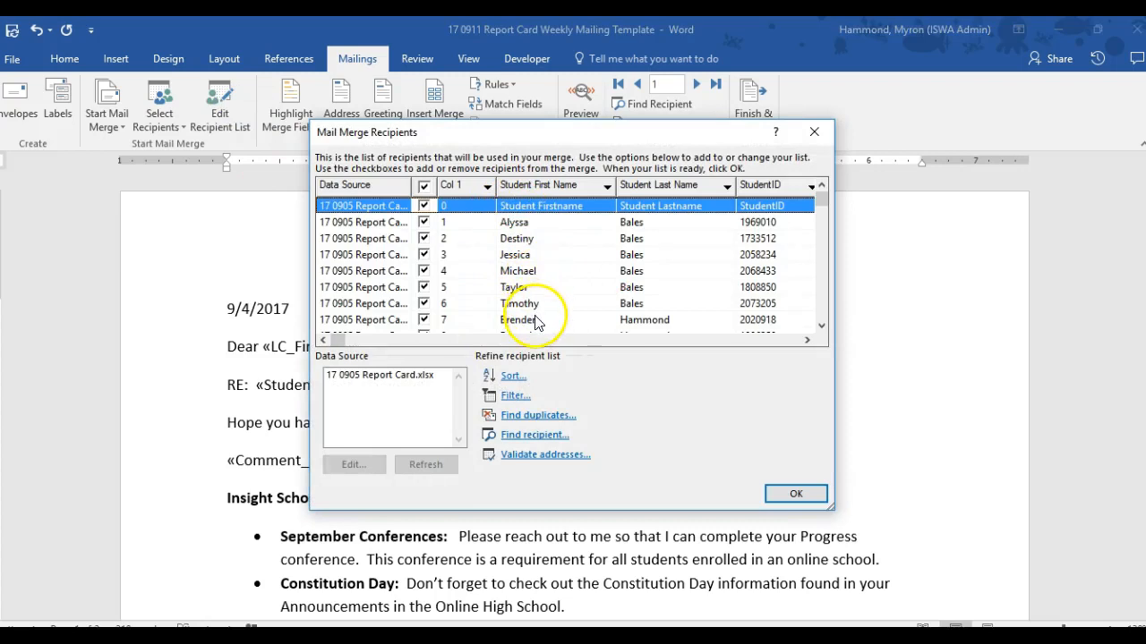
click(823, 230)
drag(827, 231, 822, 184)
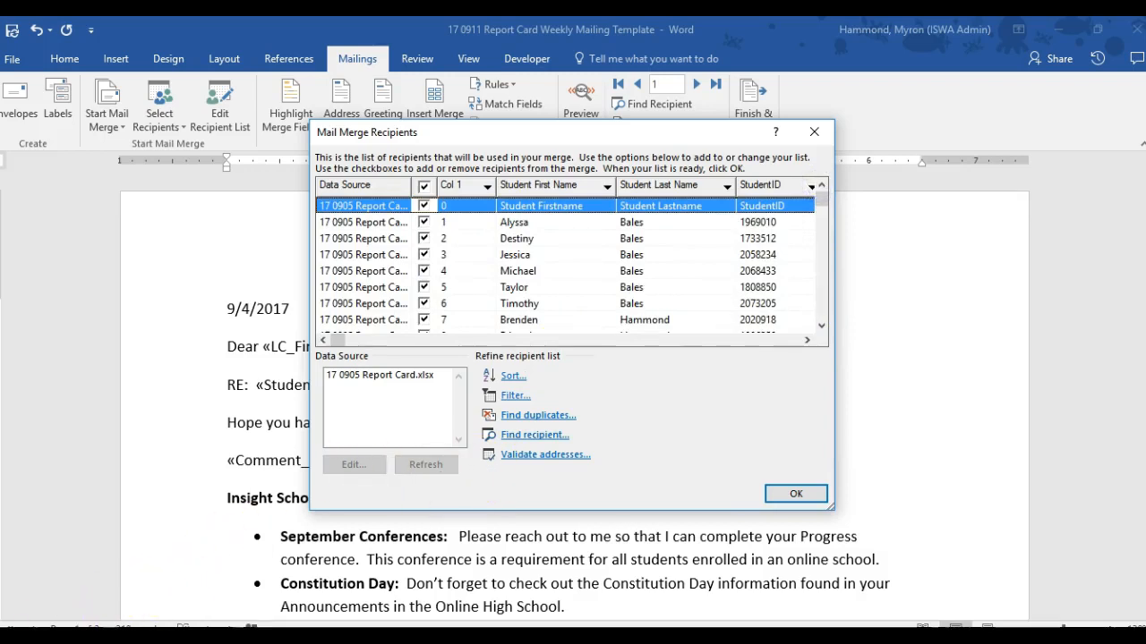
click(424, 222)
click(424, 238)
click(423, 254)
click(424, 270)
click(423, 287)
scroll(424, 273, down, 1)
click(424, 255)
click(425, 271)
click(424, 286)
scroll(426, 268, down, 1)
click(425, 255)
click(424, 271)
click(424, 286)
click(424, 303)
scroll(430, 269, down, 1)
click(424, 270)
click(424, 287)
click(424, 302)
scroll(429, 270, down, 1)
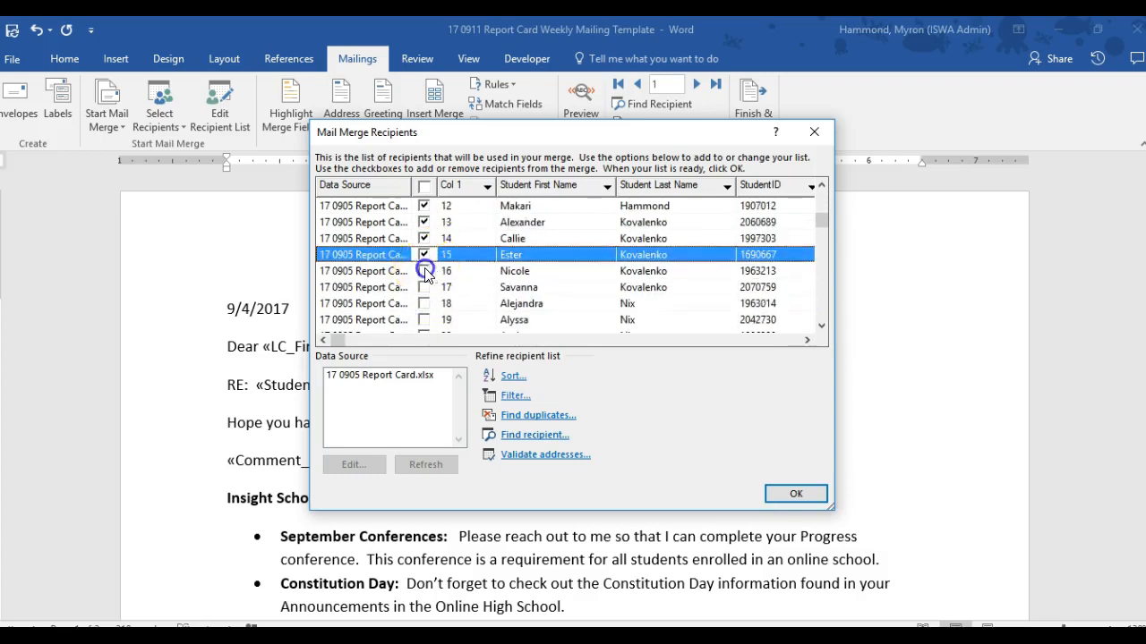
click(425, 271)
click(424, 287)
click(424, 302)
scroll(430, 269, down, 2)
click(425, 222)
click(425, 238)
click(424, 254)
click(424, 270)
click(424, 287)
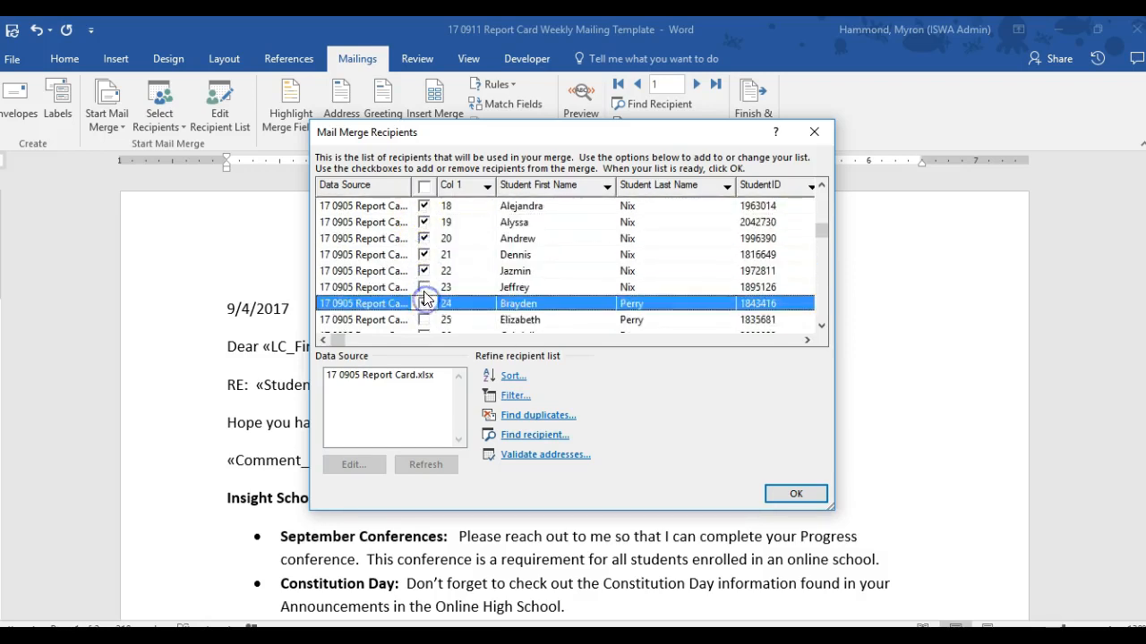
click(425, 303)
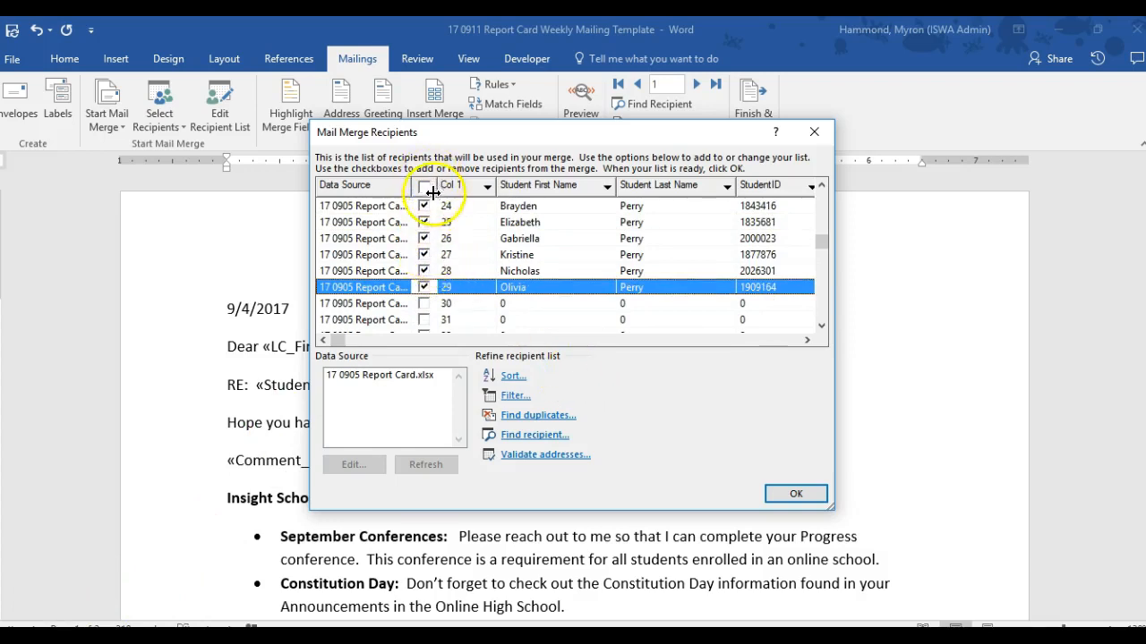
click(802, 490)
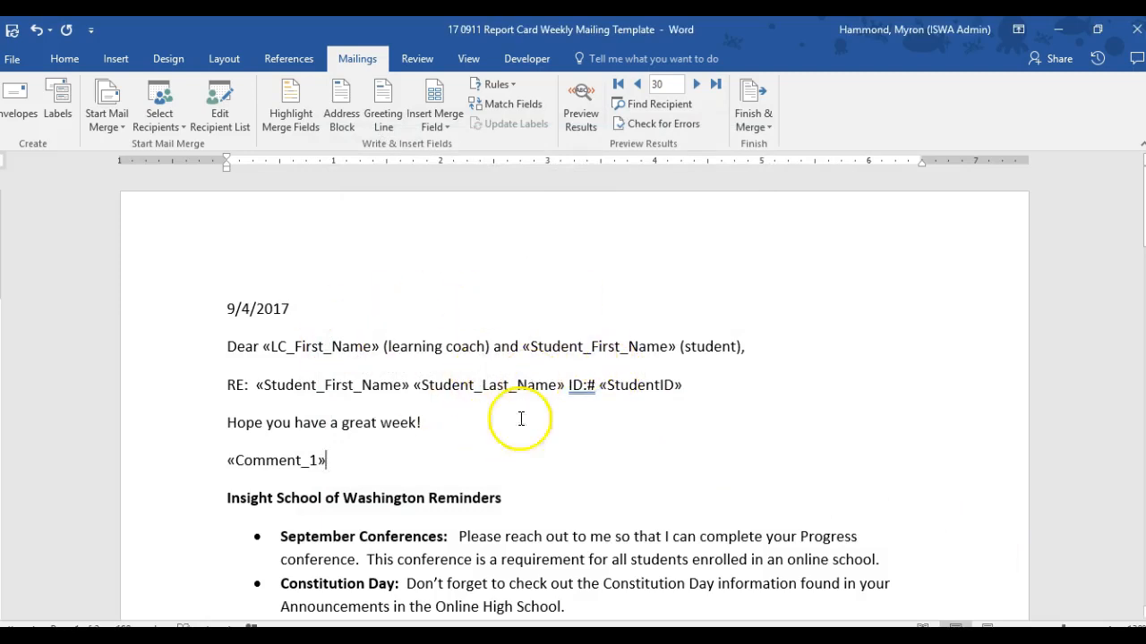
Preview the merged letter for record 30 and examine its greeting, student line, reminders and Student Progress table
click(580, 99)
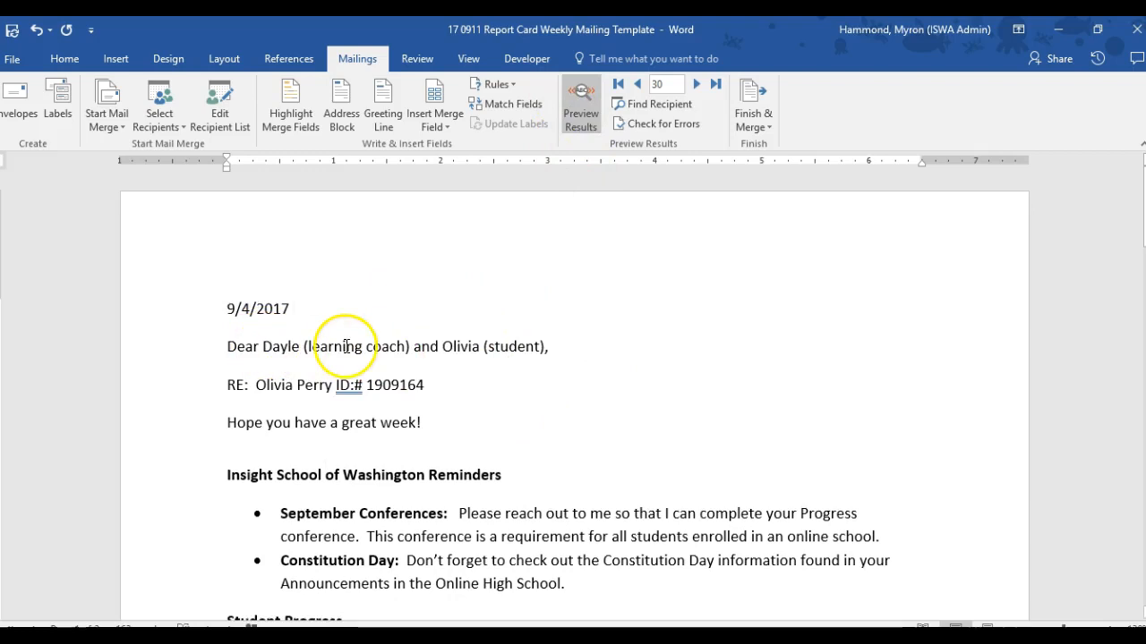
scroll(481, 363, down, 1)
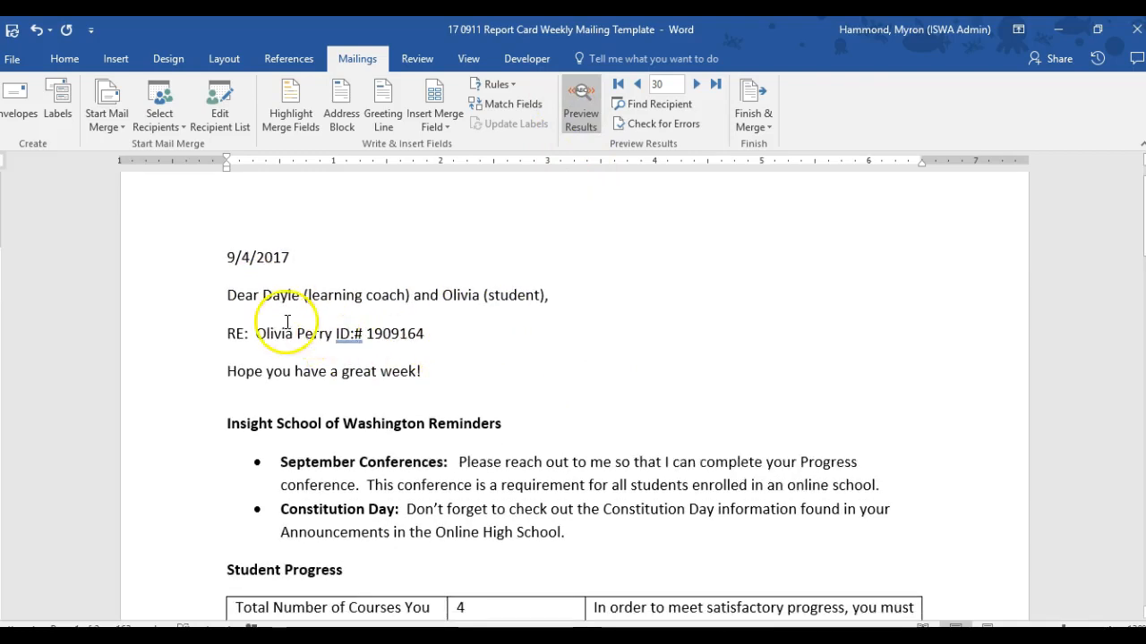
scroll(261, 337, down, 1)
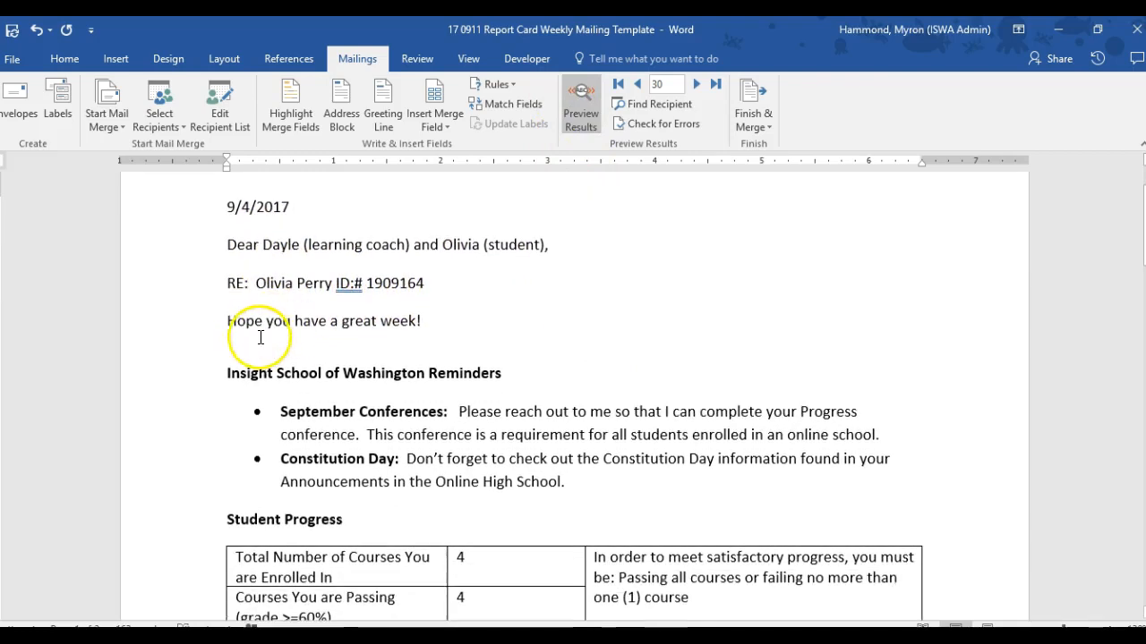
scroll(411, 324, down, 1)
scroll(412, 324, down, 3)
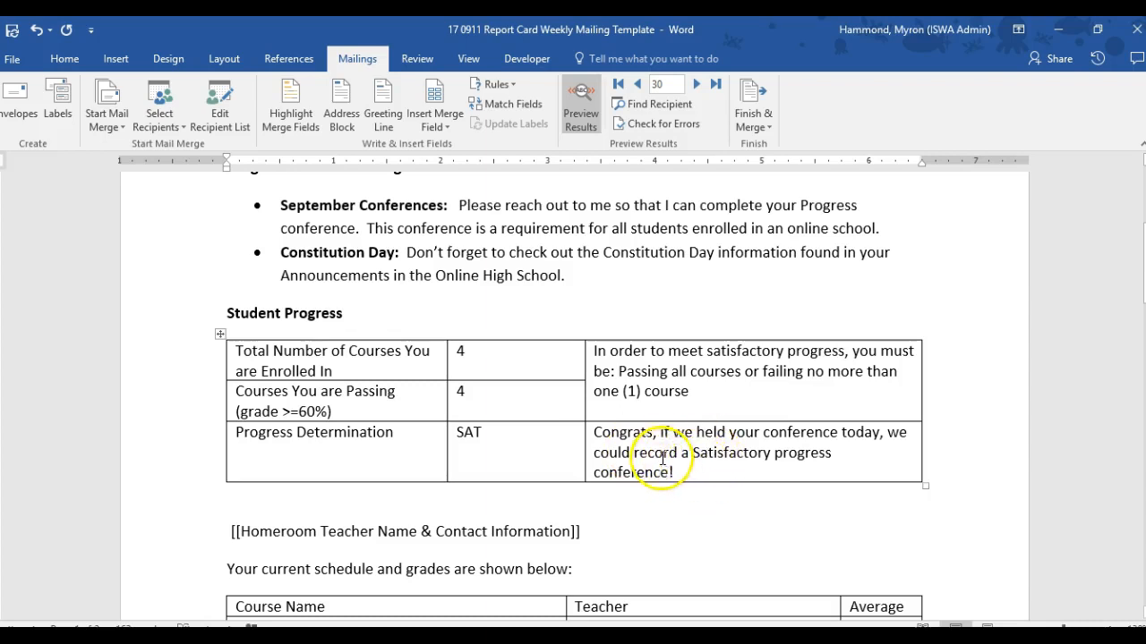
Move through the previewed letters, including records 24, 3 and 6, and compare their Student Progress tables
click(639, 84)
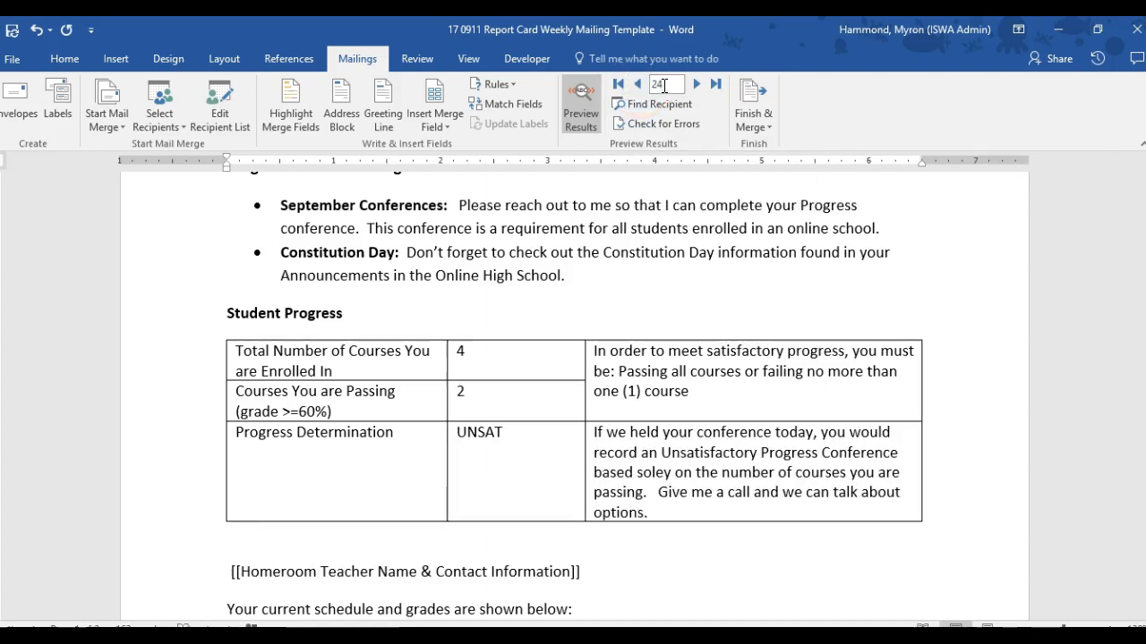
double_click(670, 85)
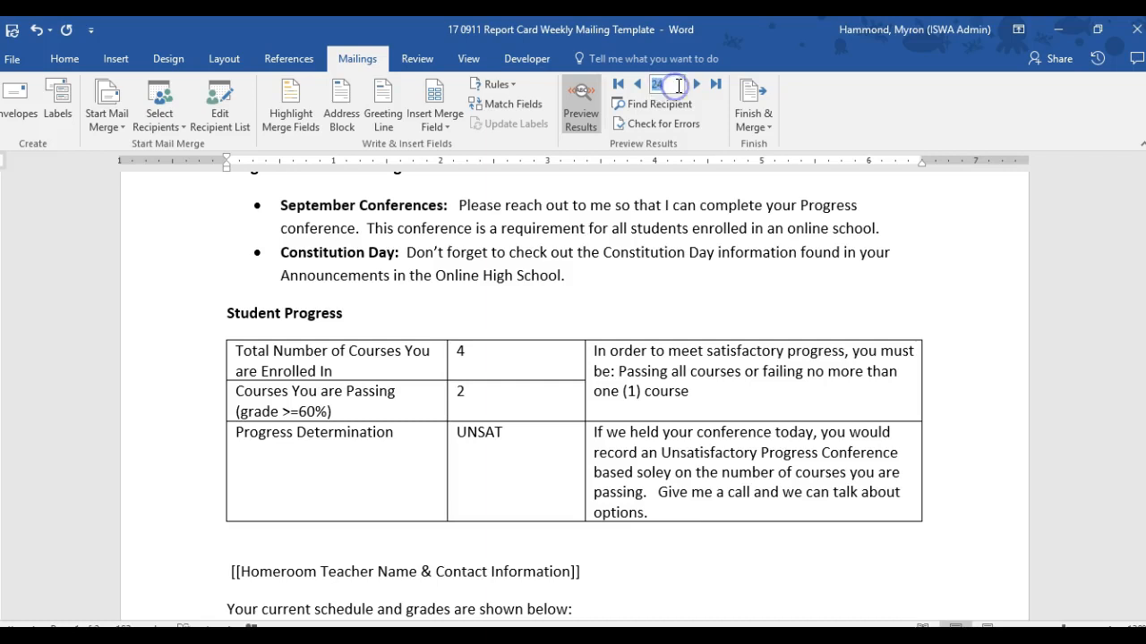
key(Return)
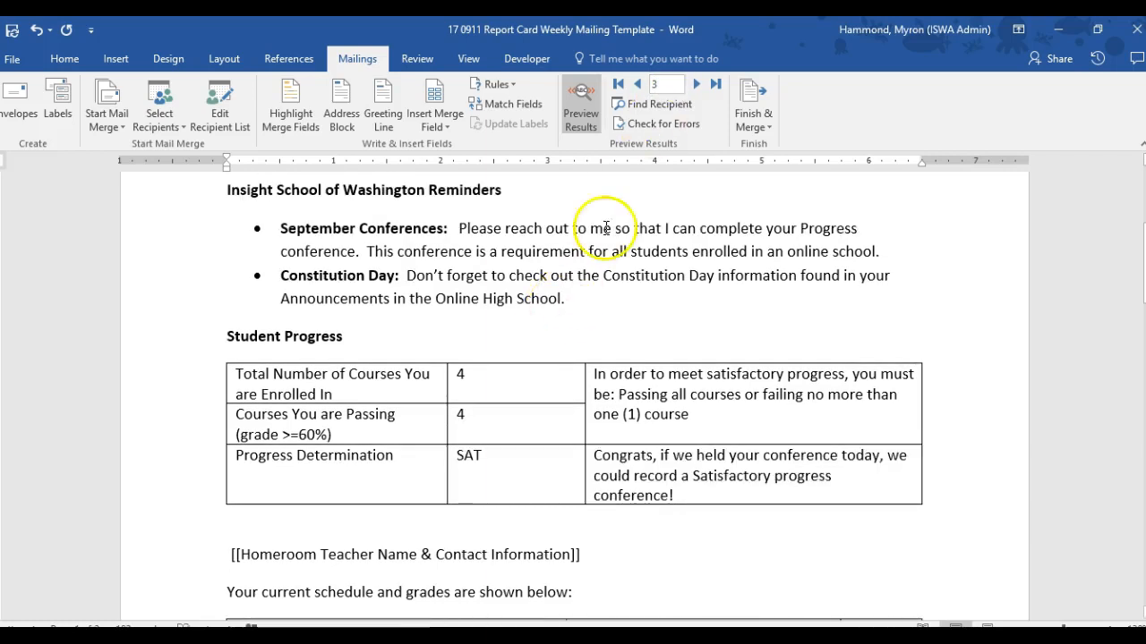
click(699, 82)
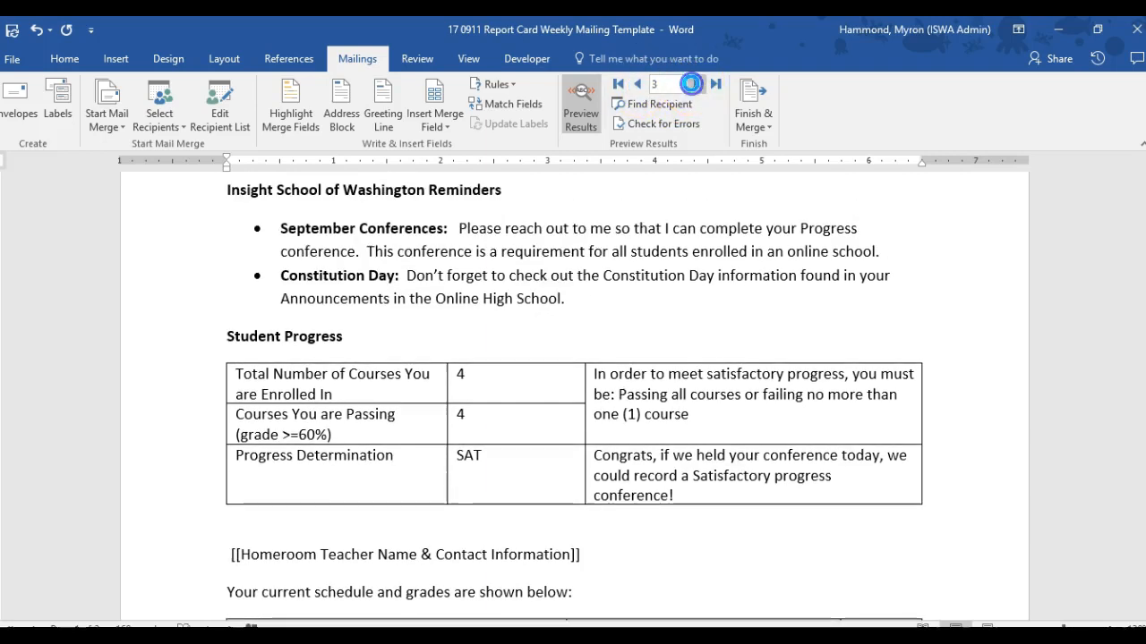
click(691, 83)
click(691, 83)
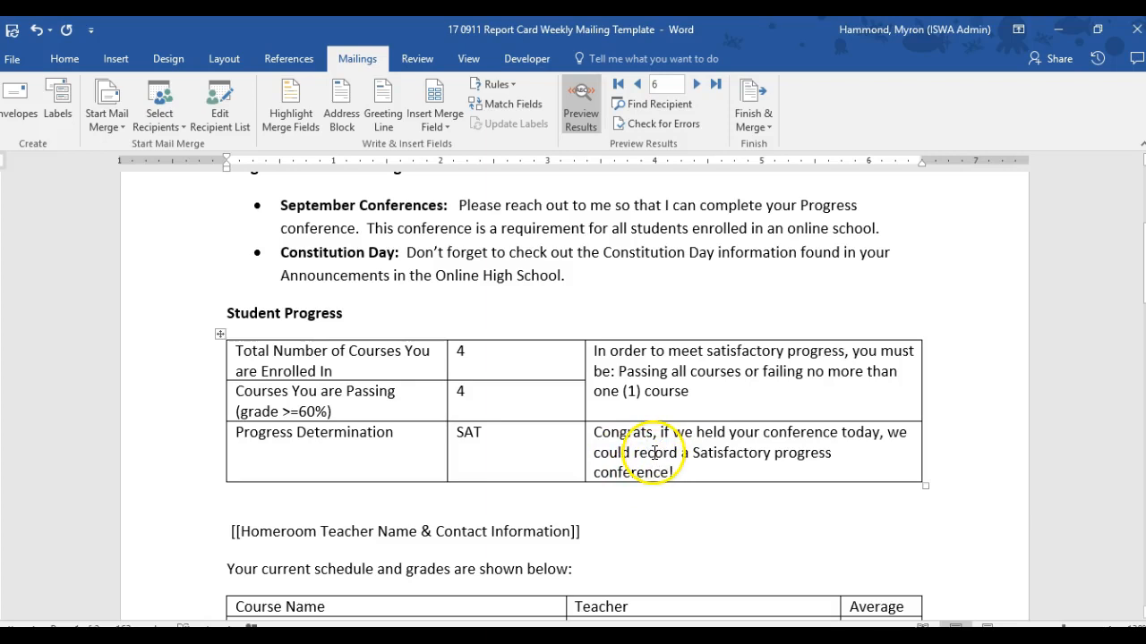
Examine the course schedule and averages in the letter for record 6, then return to its opening lines
scroll(396, 431, down, 5)
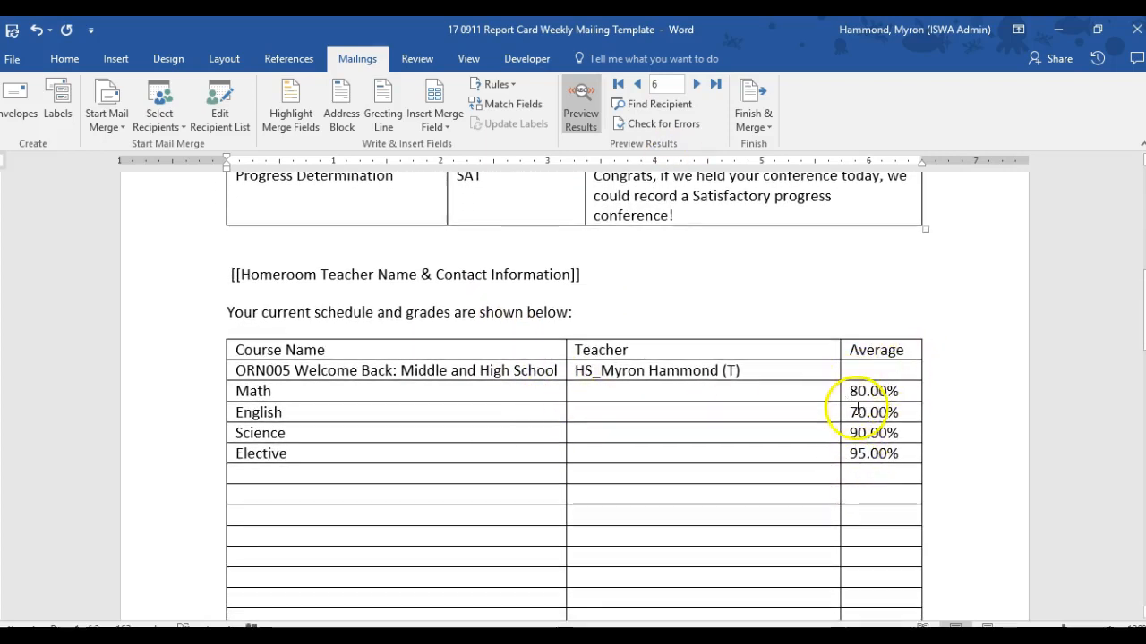
scroll(404, 439, down, 1)
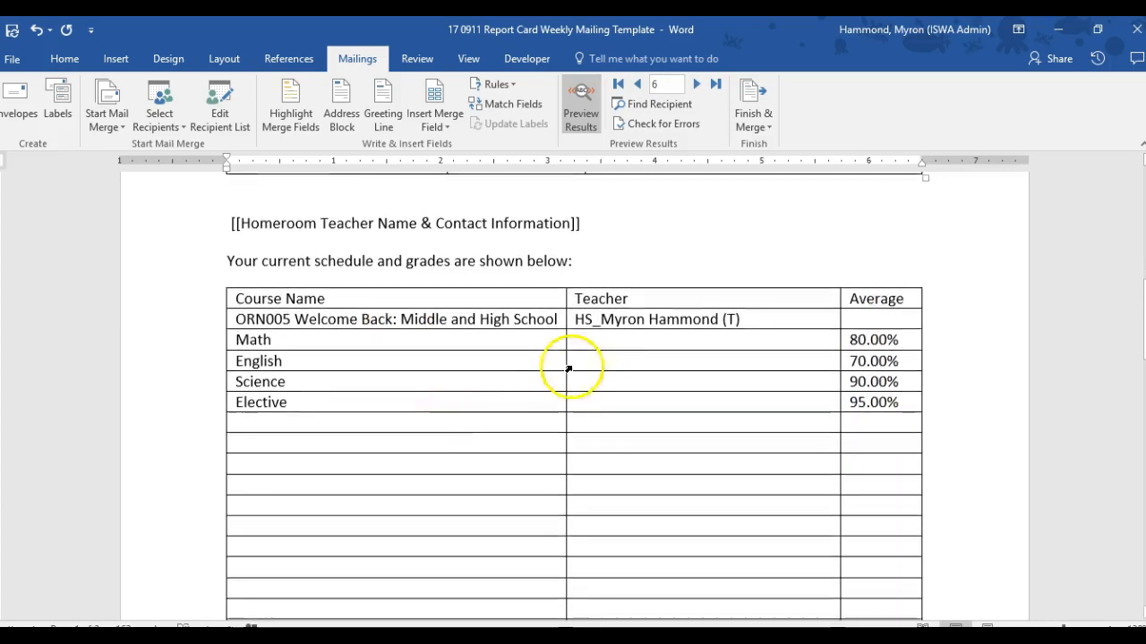
scroll(598, 324, down, 2)
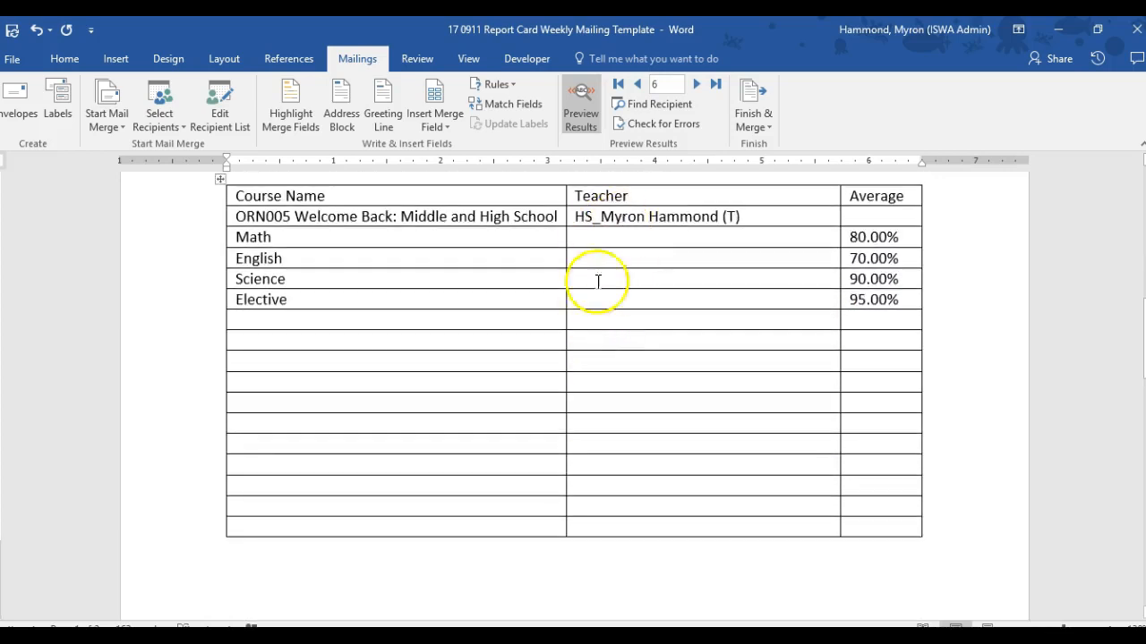
scroll(578, 309, down, 2)
scroll(577, 322, up, 10)
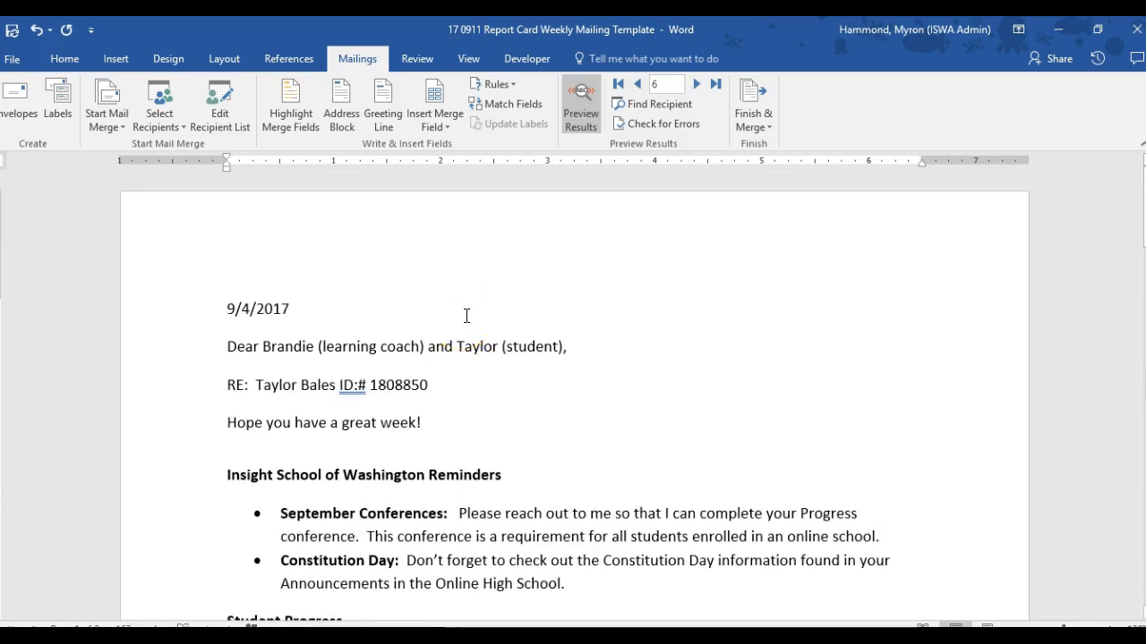
scroll(466, 315, down, 1)
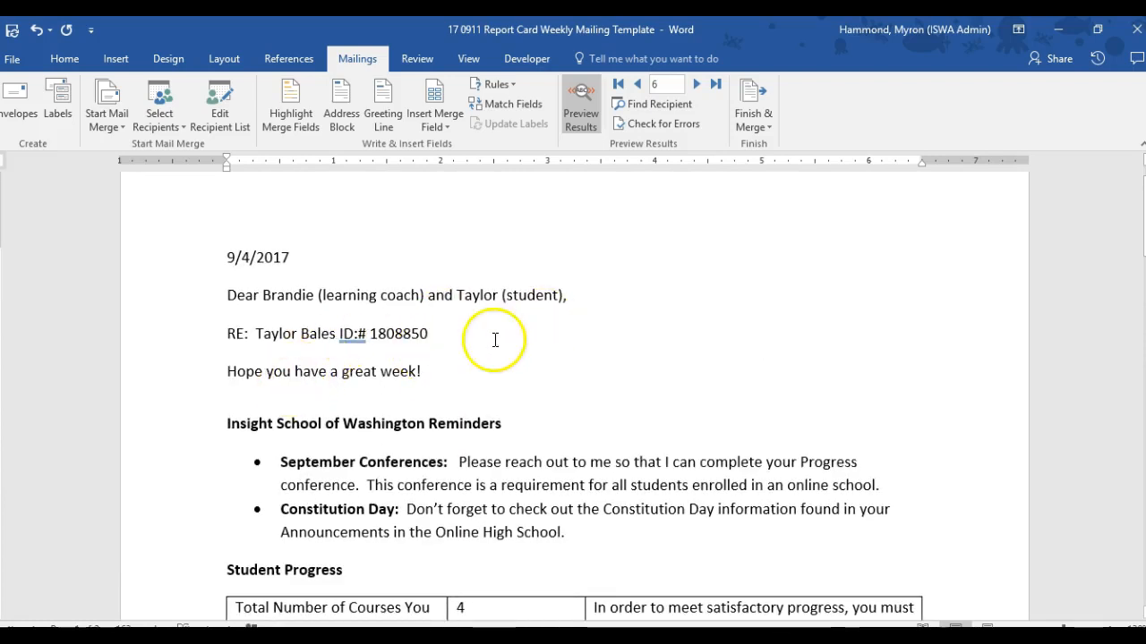
Compare the letter's merge fields with the previewed data around the Comment_1 line, ending with the preview turned off
click(580, 100)
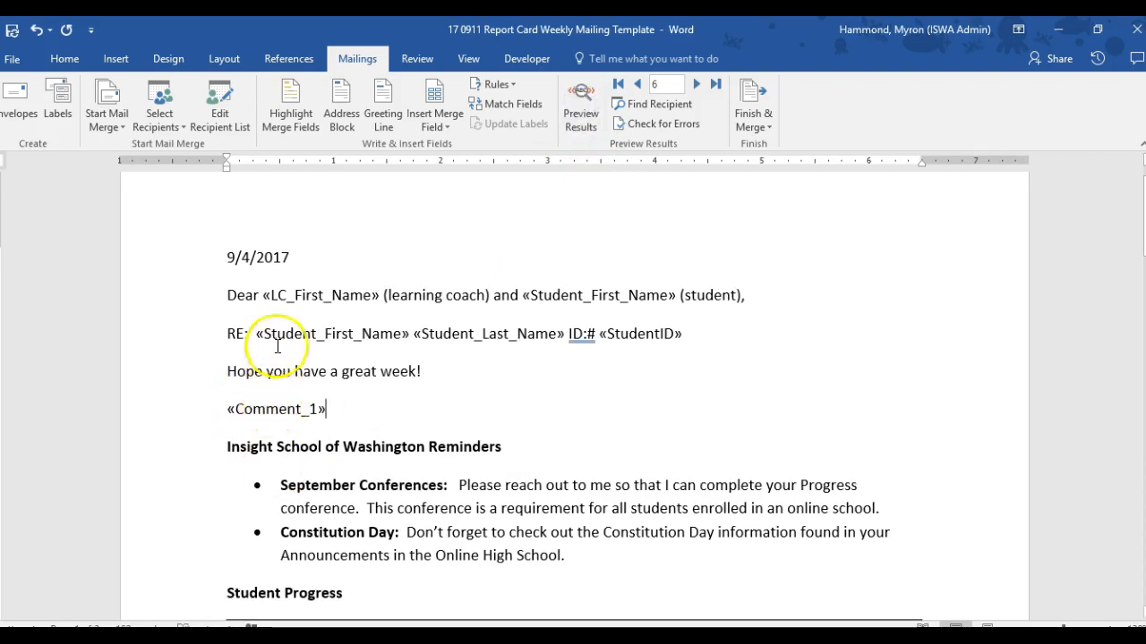
click(580, 101)
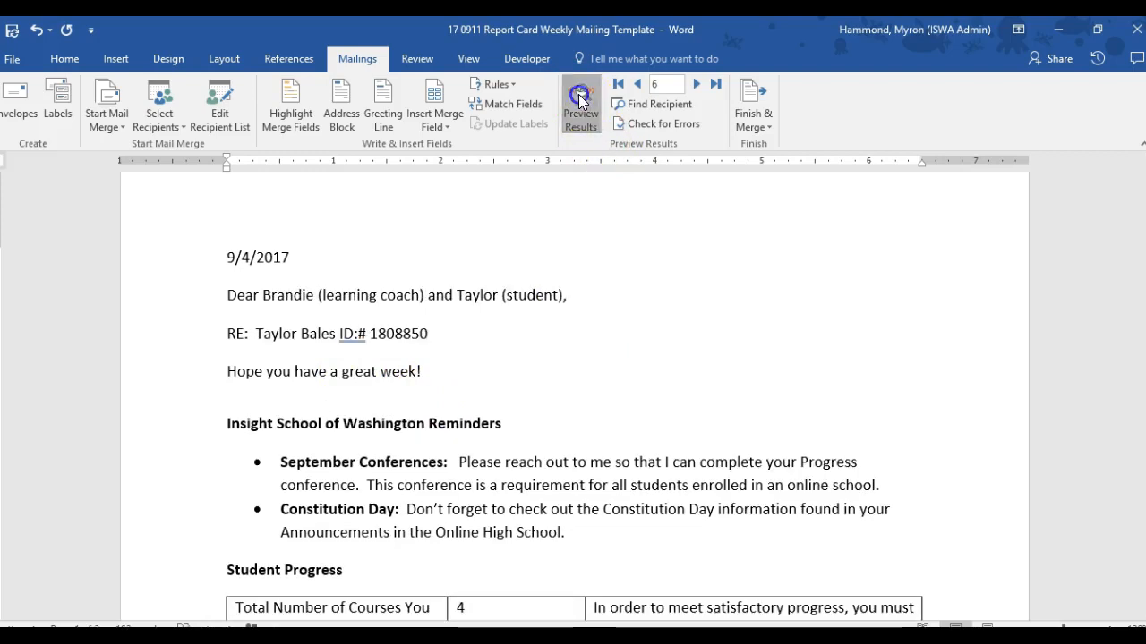
click(580, 100)
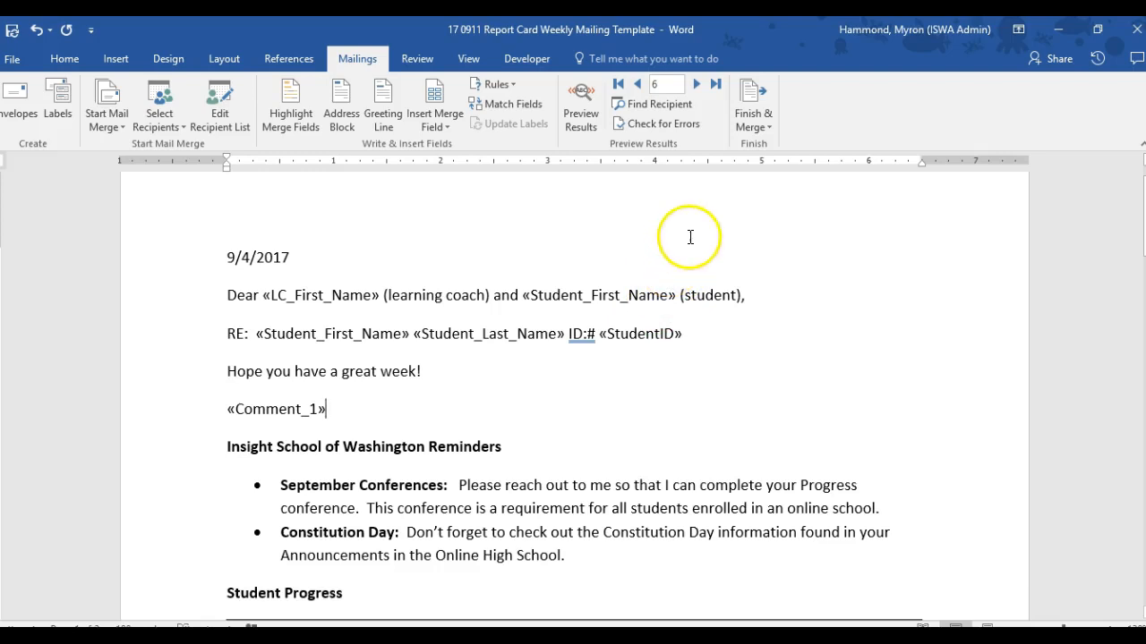
Set up an e-mail merge addressed to the Student_eMail field with the subject "Your Weekly Progress" for all records
click(756, 130)
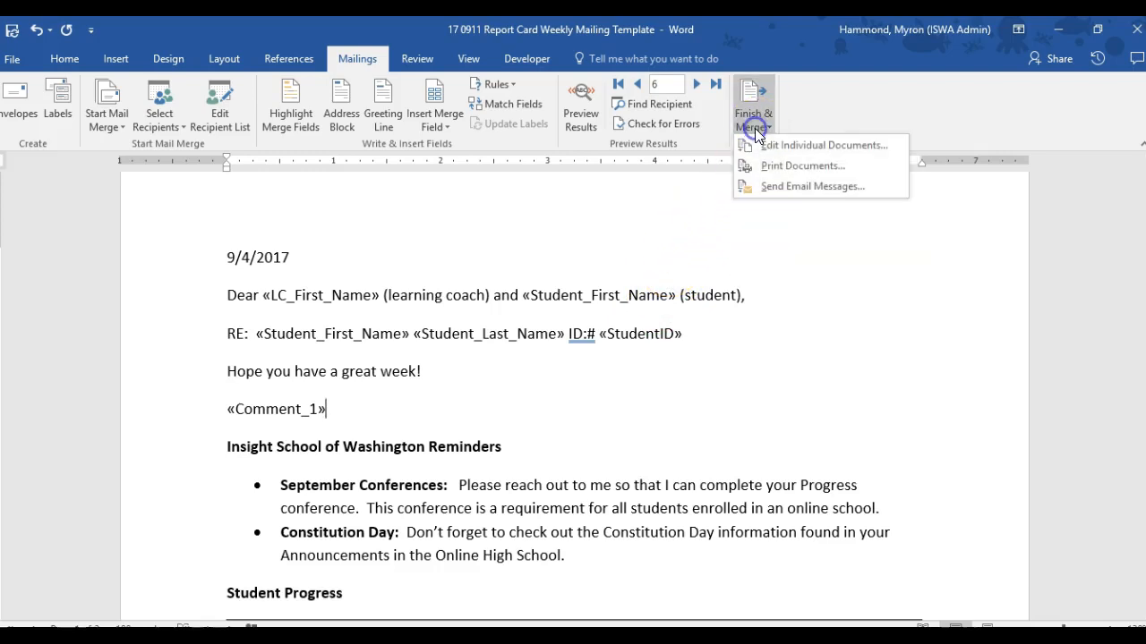
click(778, 187)
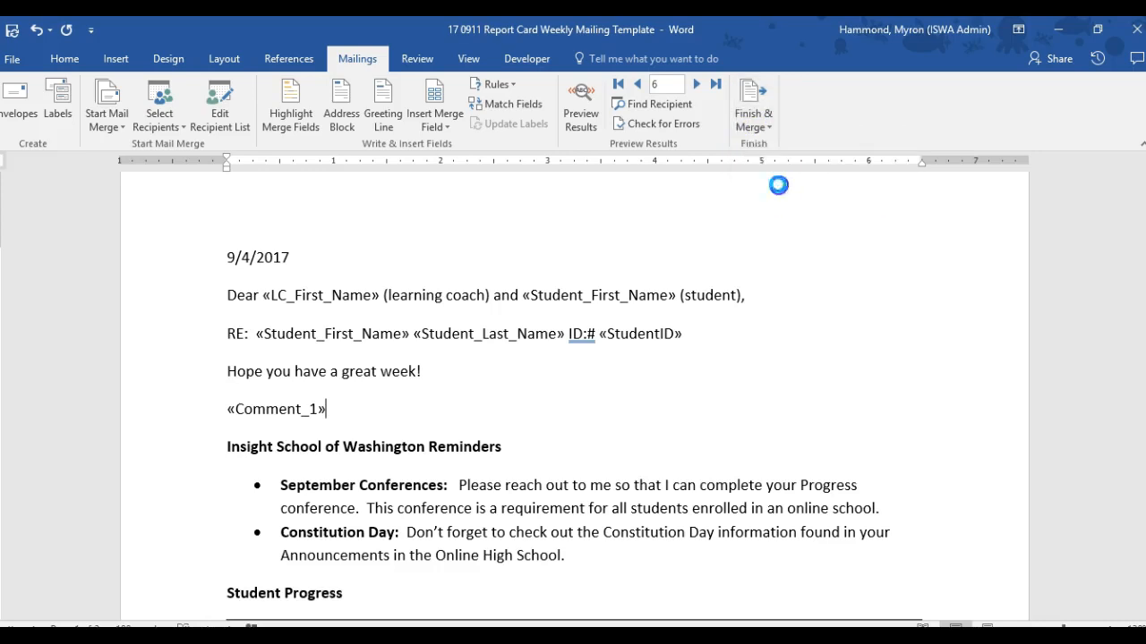
click(563, 340)
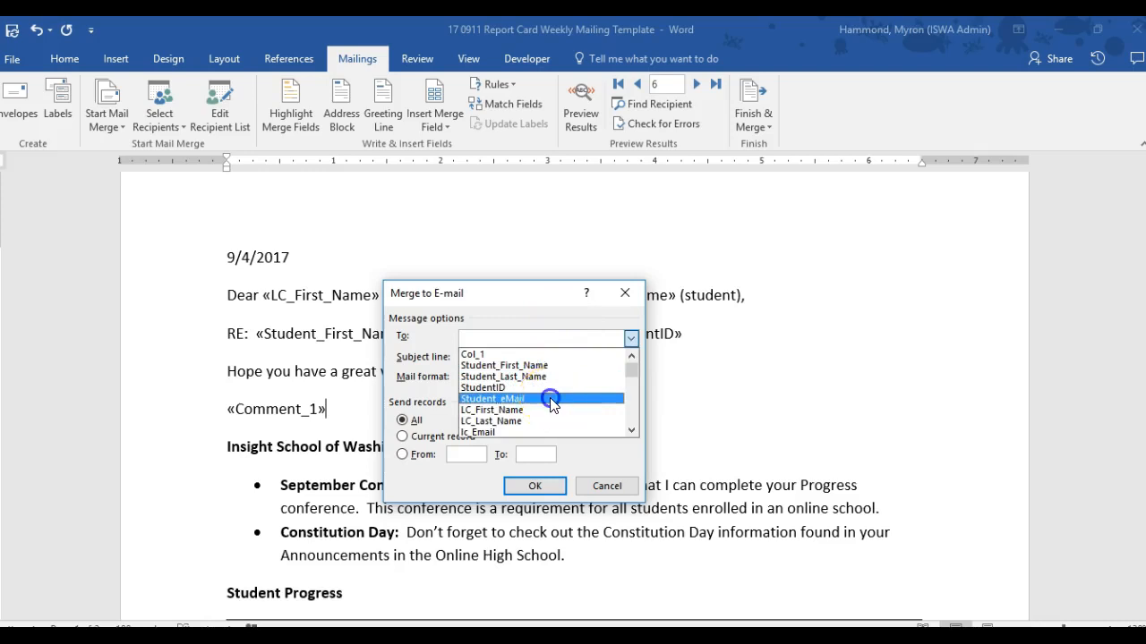
click(550, 399)
click(528, 357)
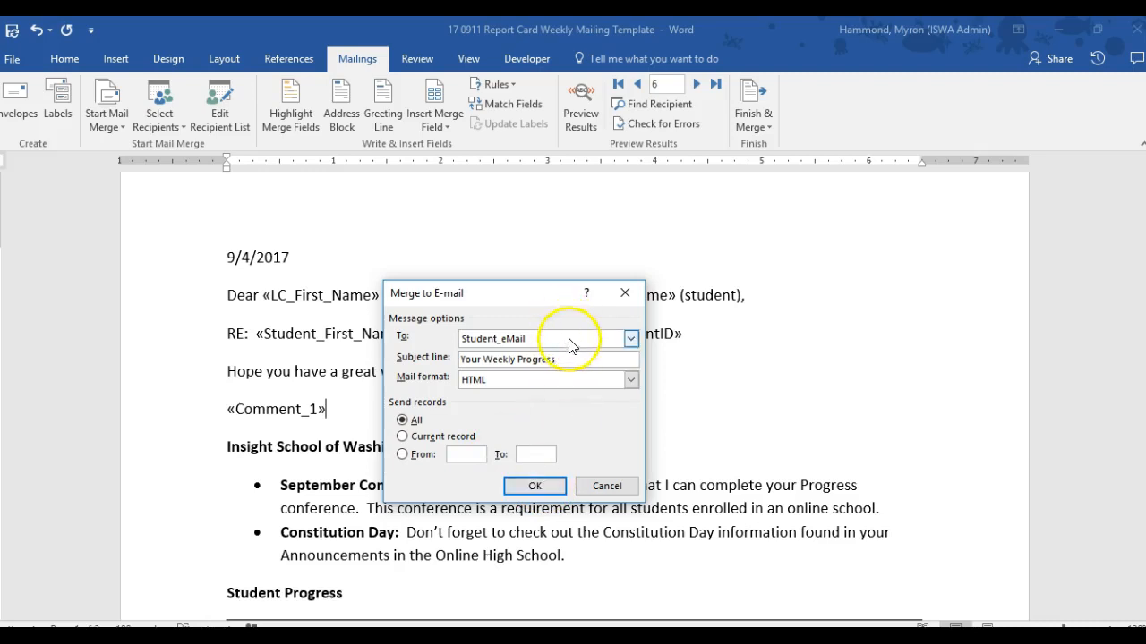
Switch the e-mail merge's addressee to the lc_Email field, then cancel the merge without sending
click(630, 340)
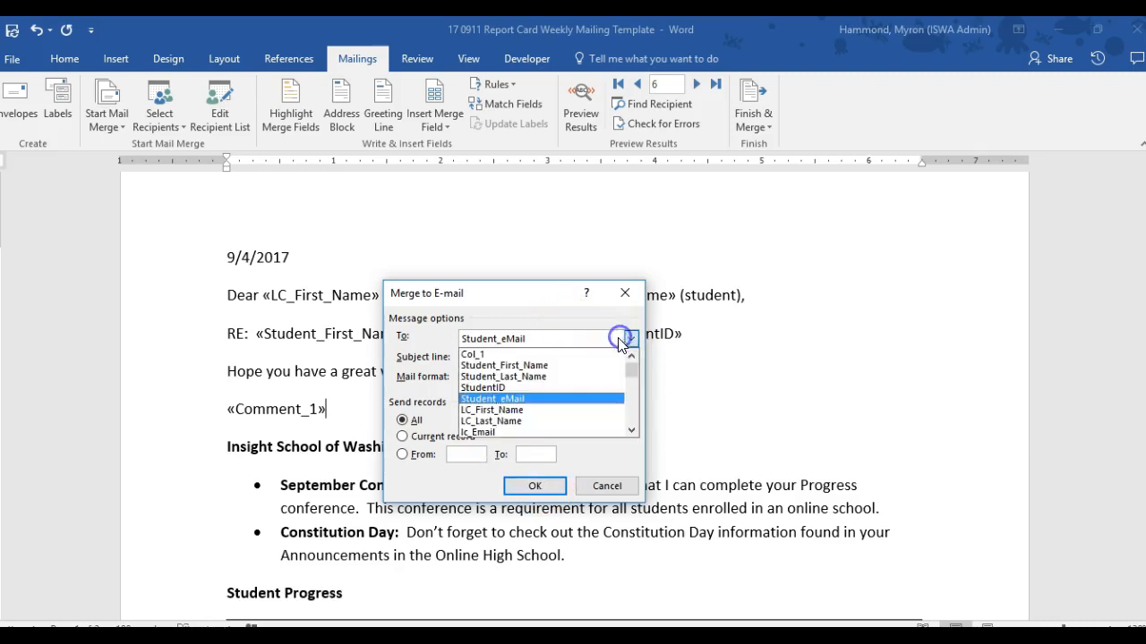
click(564, 428)
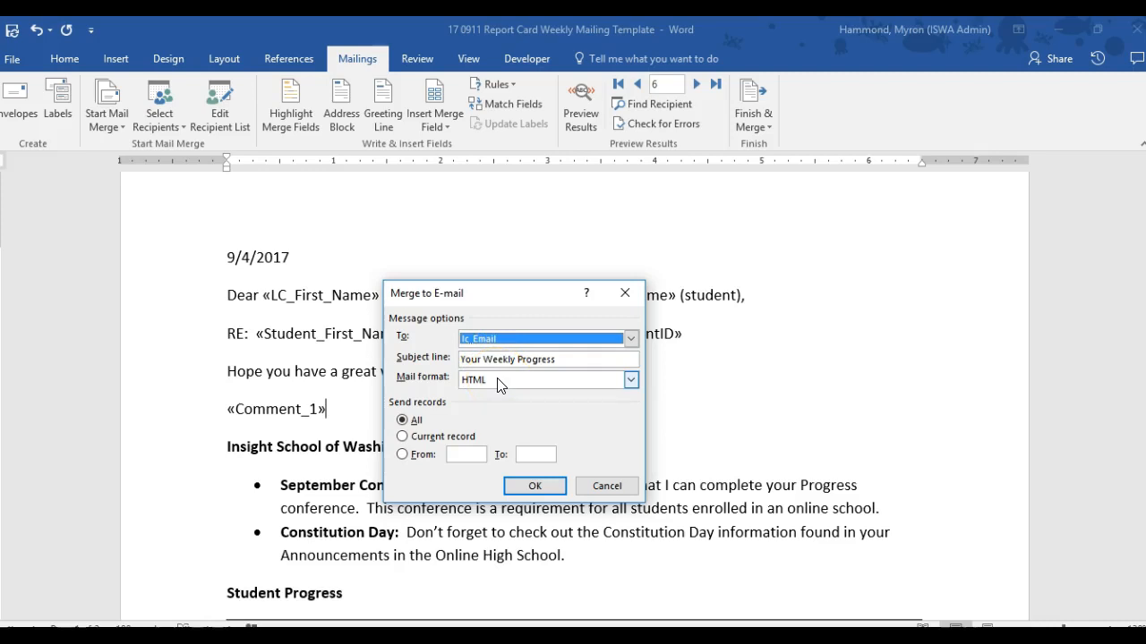
click(609, 488)
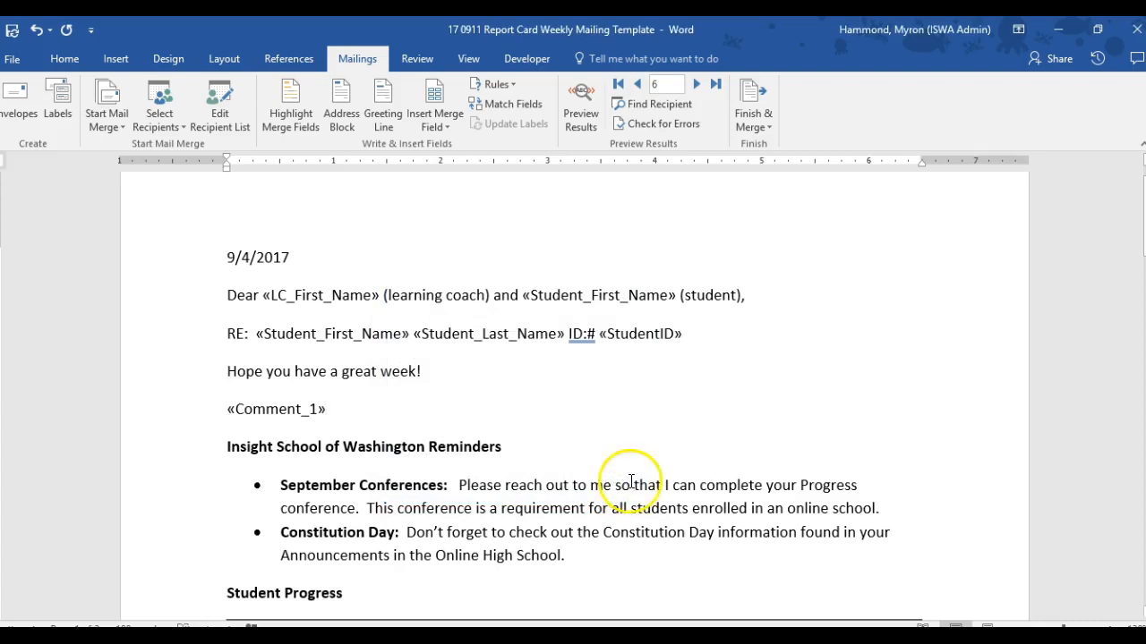